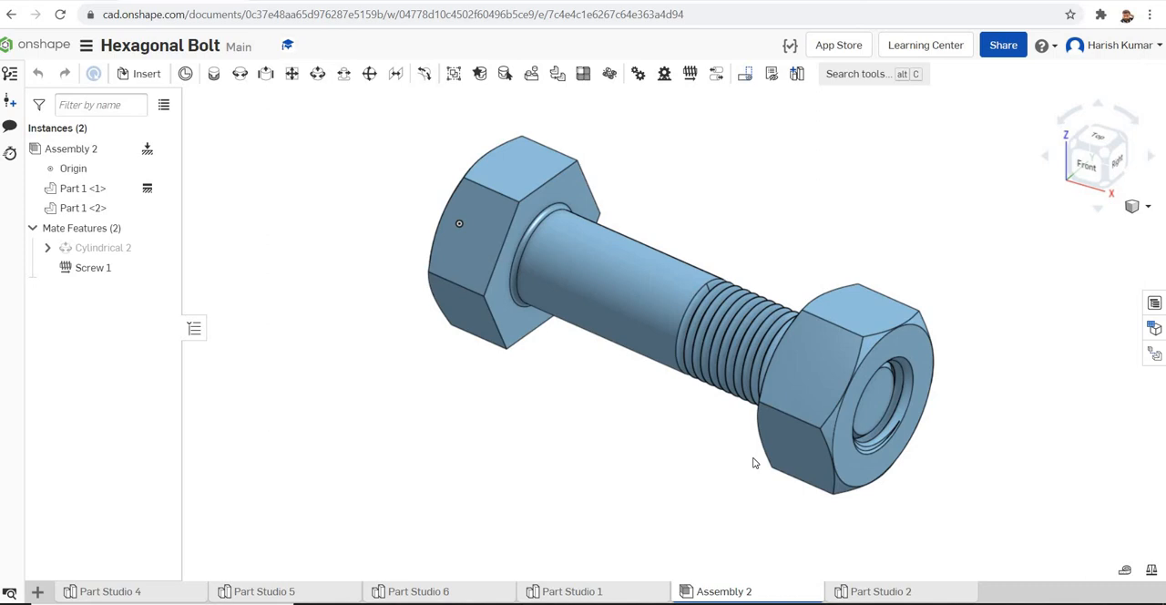
Create a new Part Studio and start a sketch on its Top plane, viewed normal to the plane
left_click(880, 467)
left_click(38, 592)
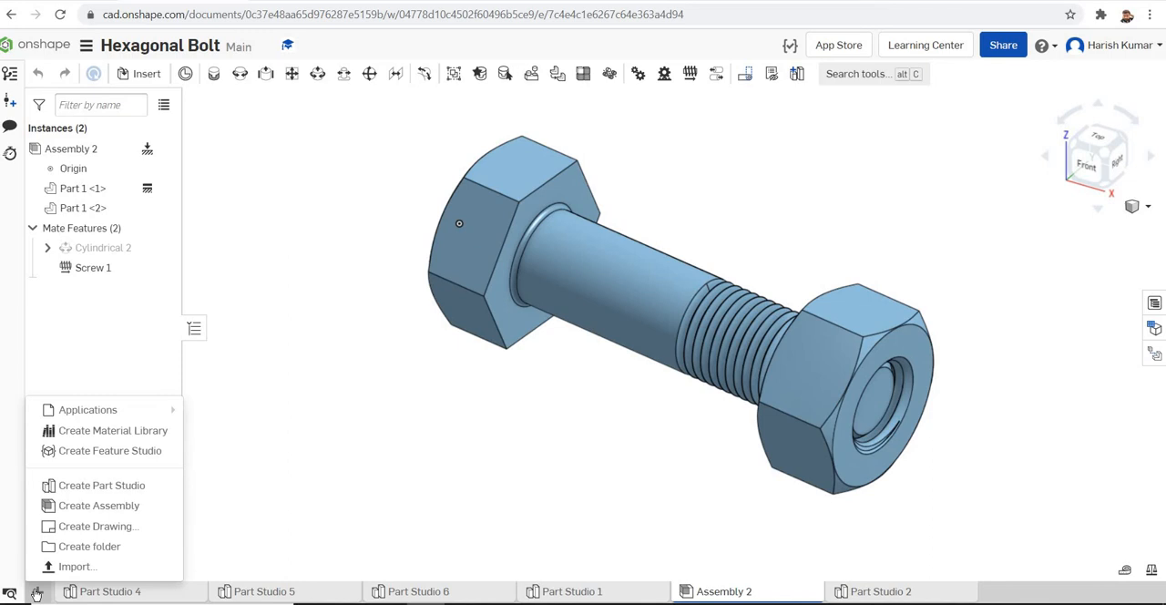
left_click(112, 485)
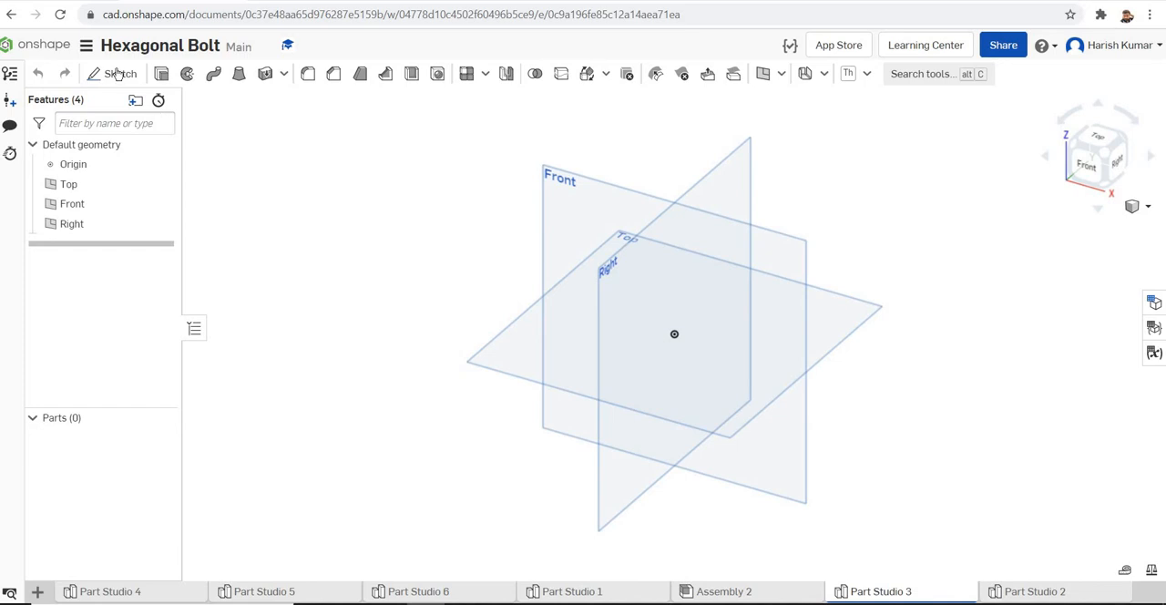
key("shift+s")
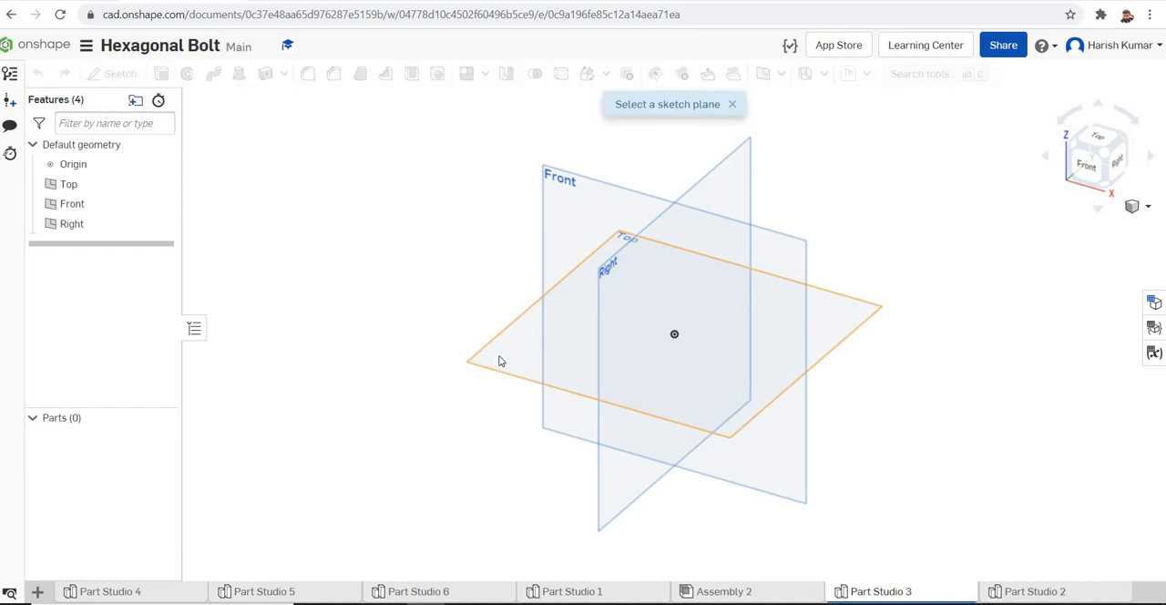
left_click(500, 361)
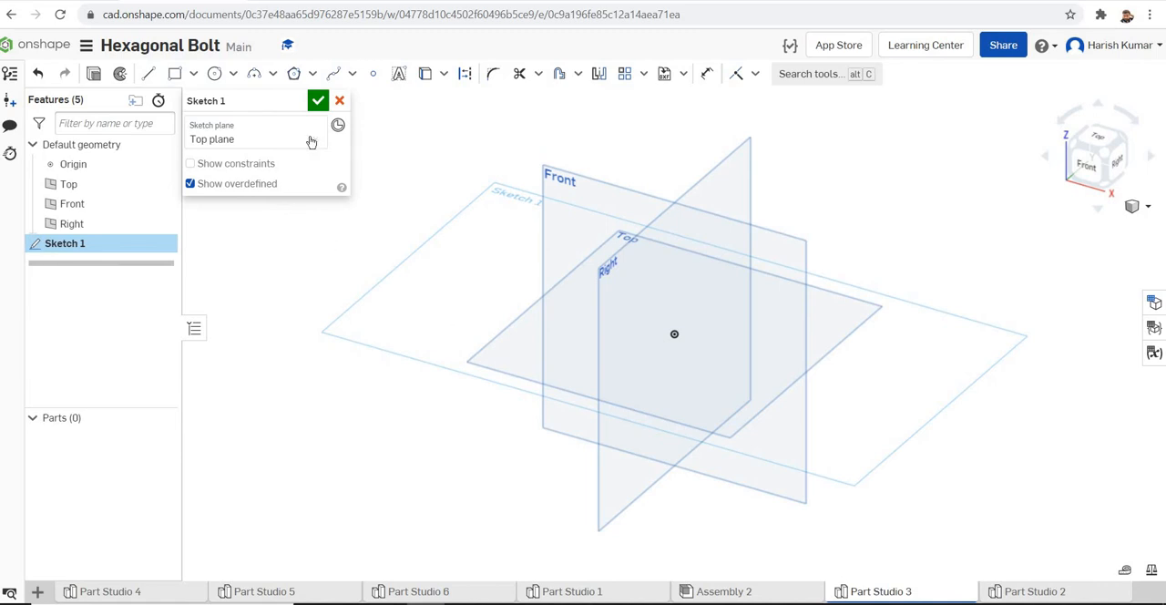
right_click(461, 288)
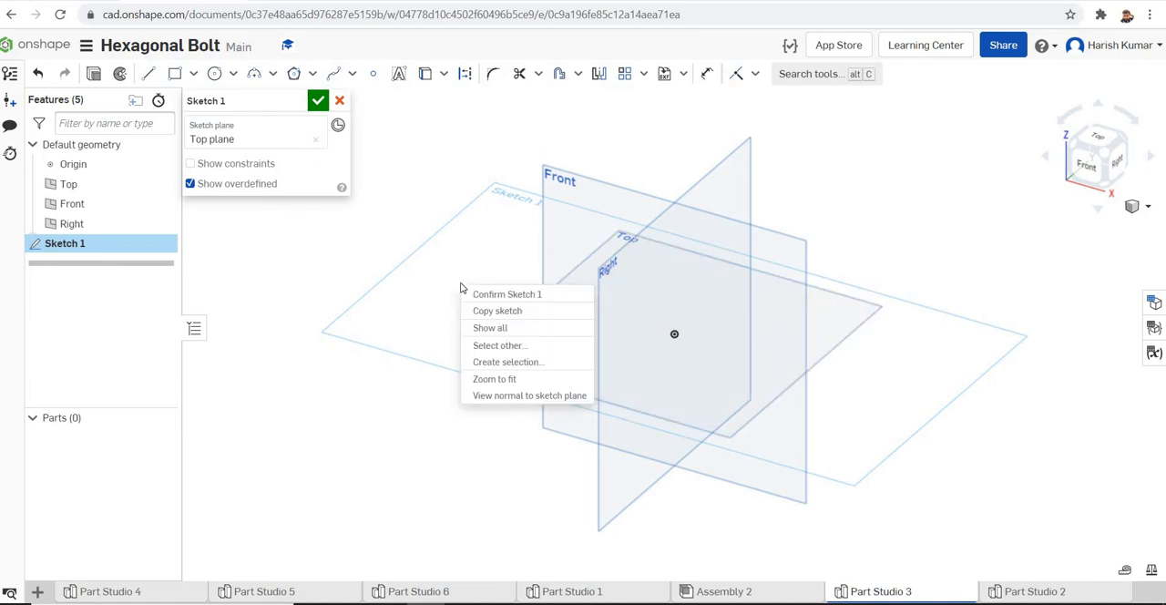
left_click(506, 397)
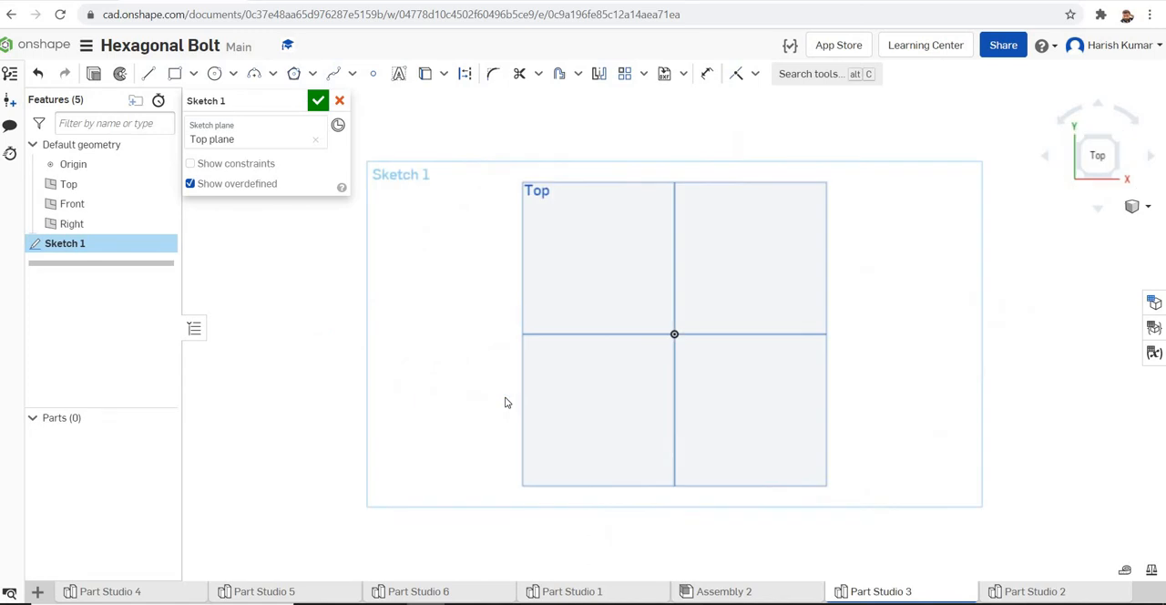
Sketch a six-sided polygon centred on the origin, about 50 mm between its upper and lower vertices
left_click(295, 79)
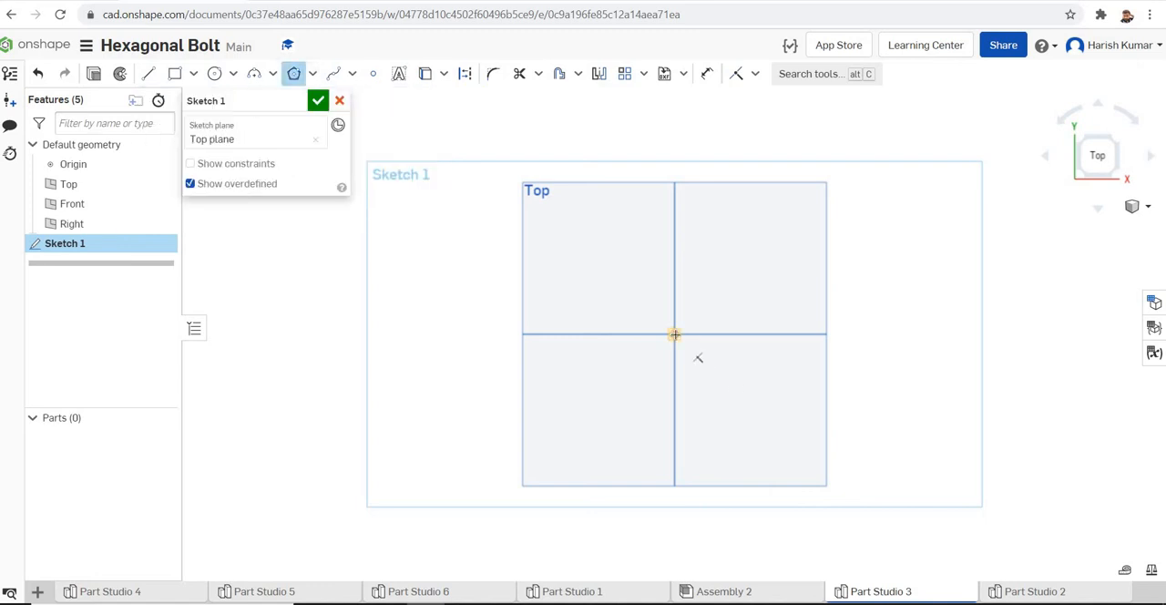
left_click(674, 334)
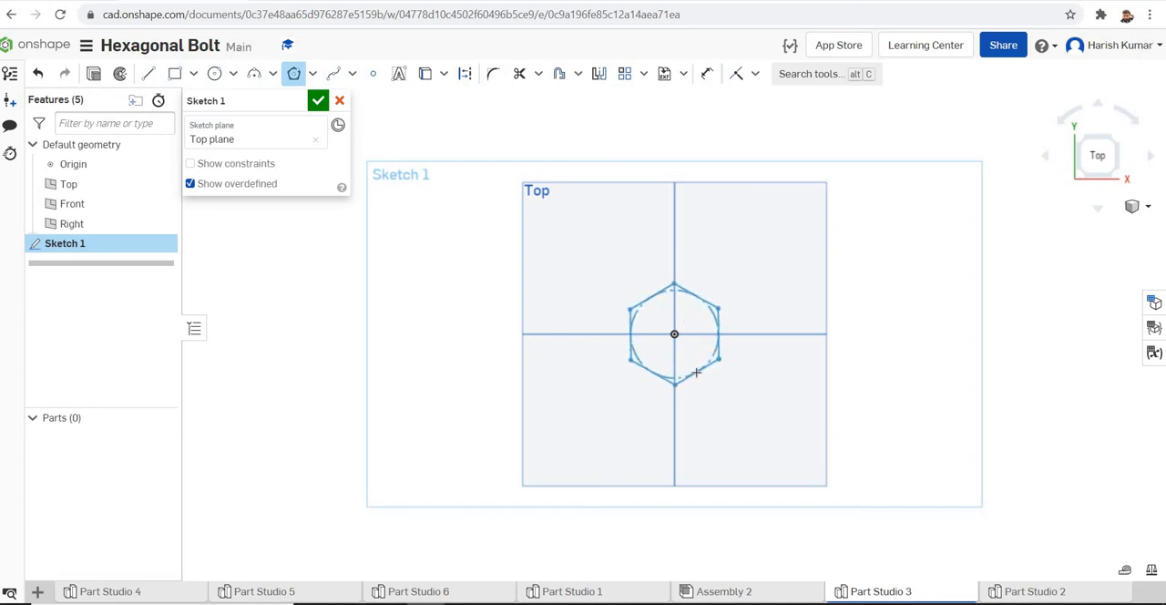
left_click(696, 373)
left_click(696, 373)
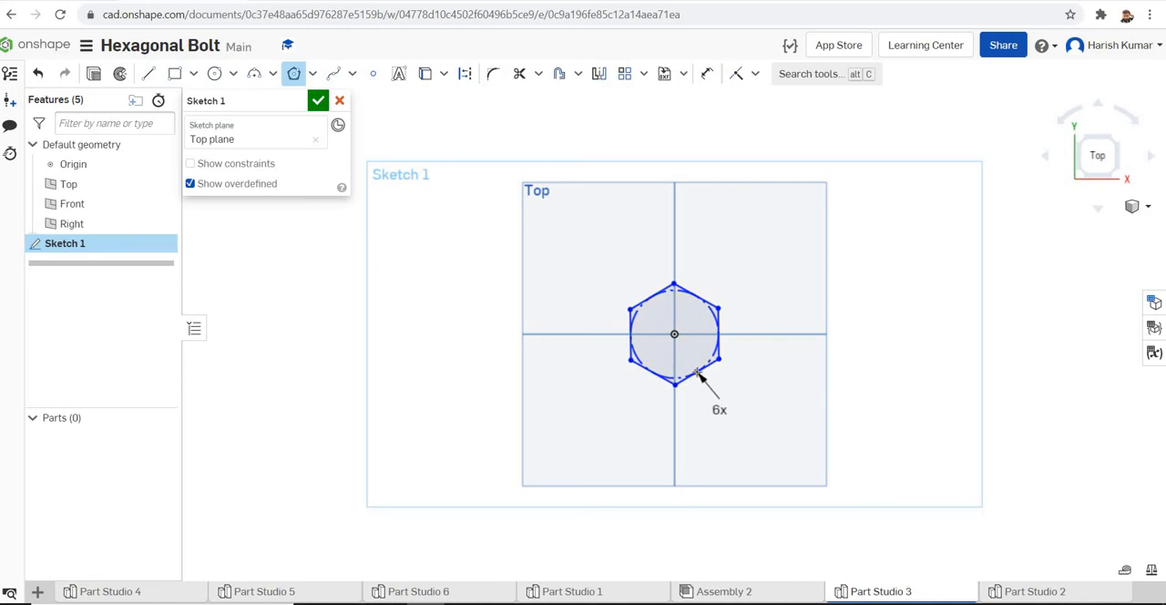
key("Escape")
Dimension the distance between the hexagon's upper and lower vertices and set it to 20 mm
left_click(708, 75)
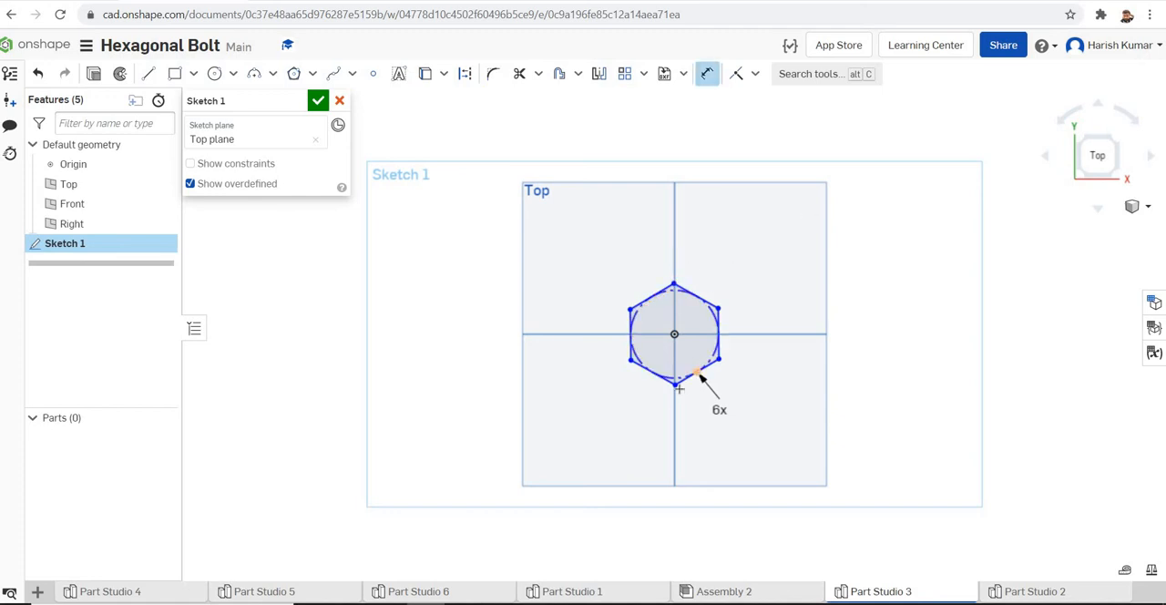
left_click(675, 385)
left_click(859, 326)
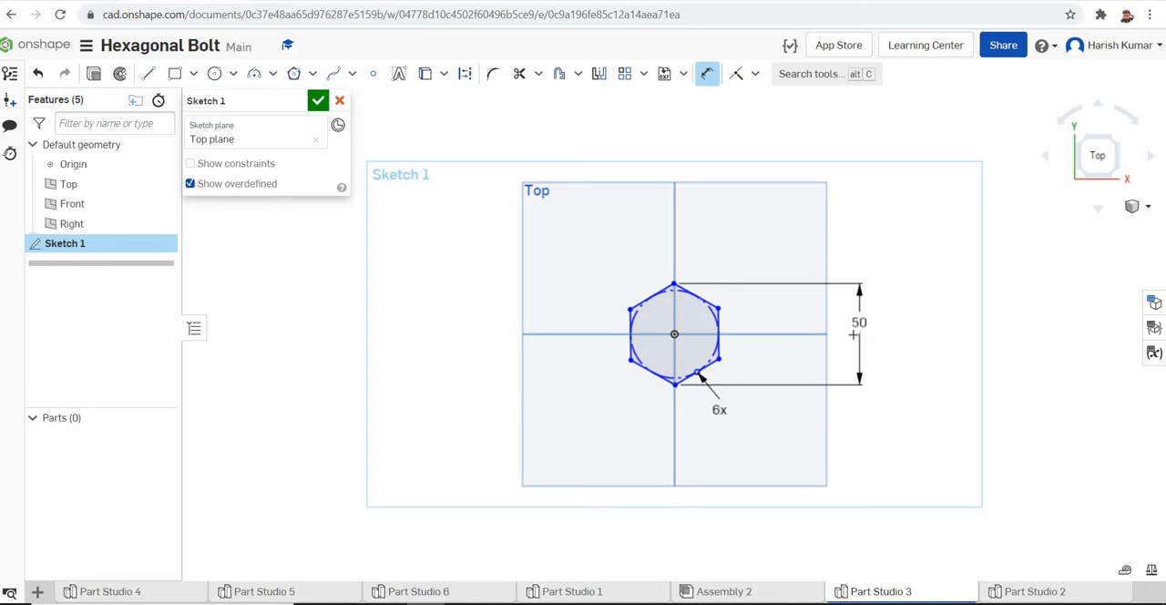
left_click(890, 339)
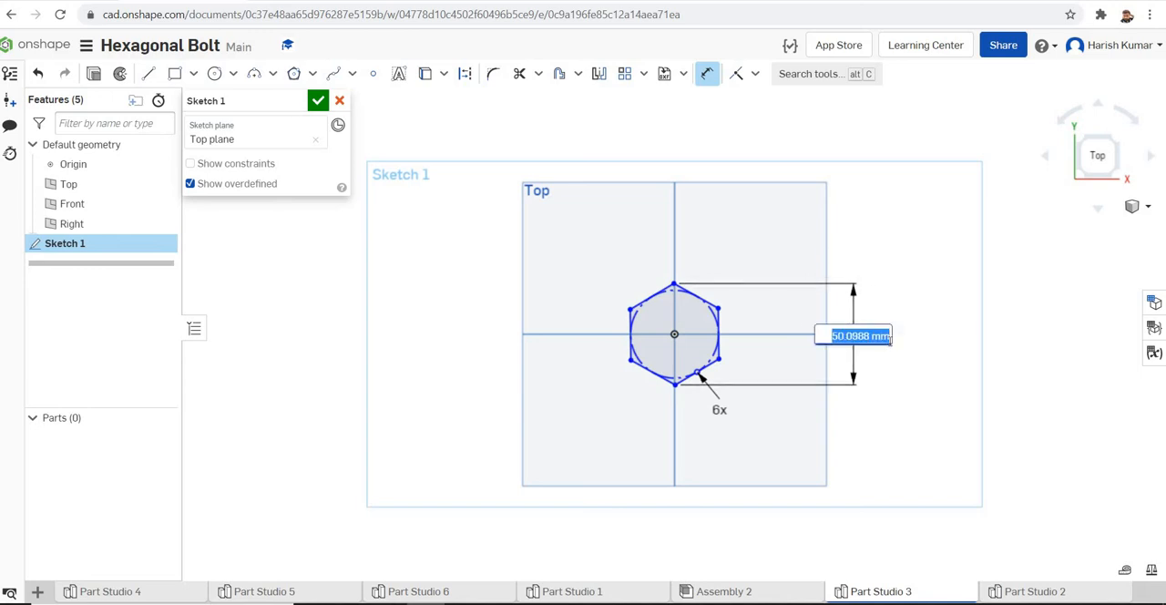
type("20")
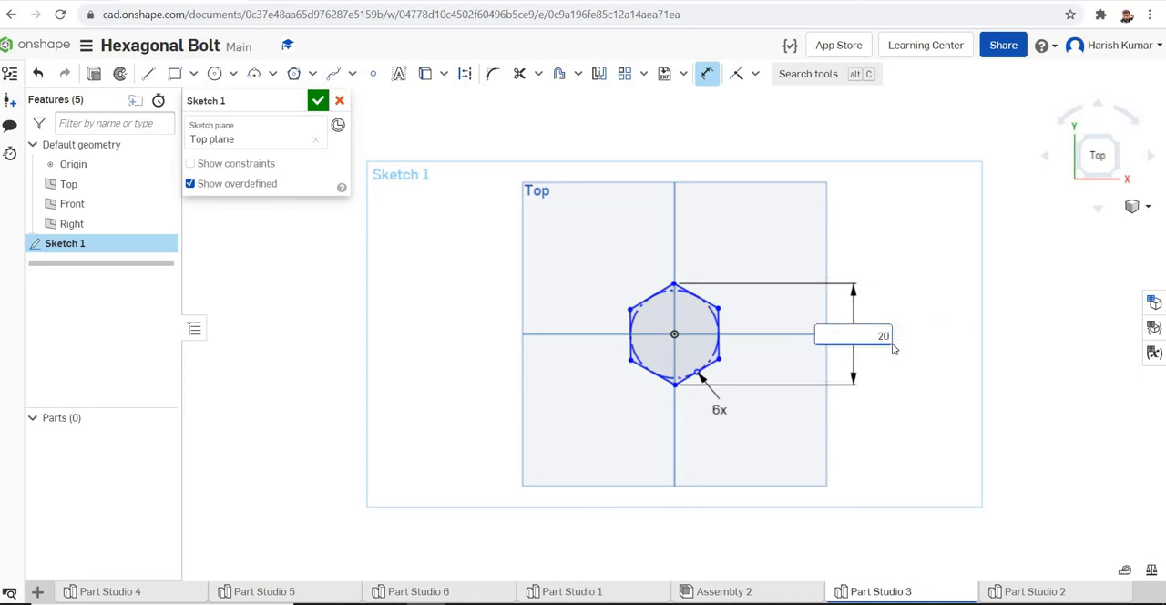
key("Return")
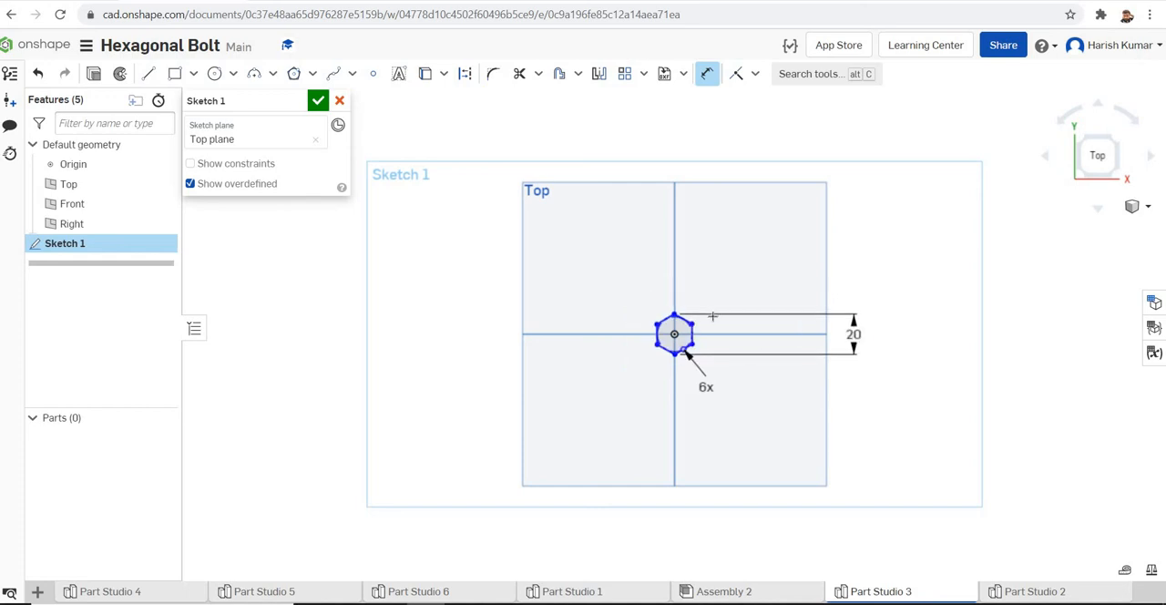
Apply a Vertical constraint to the hexagon's right-hand side
scroll(713, 316, "up", 5)
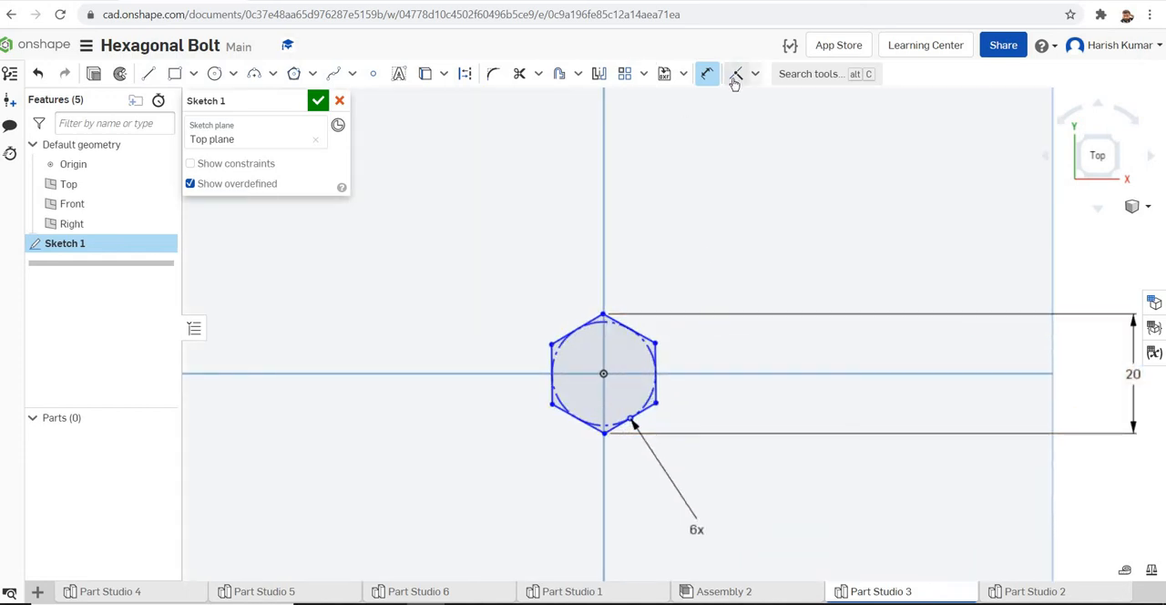
left_click(756, 74)
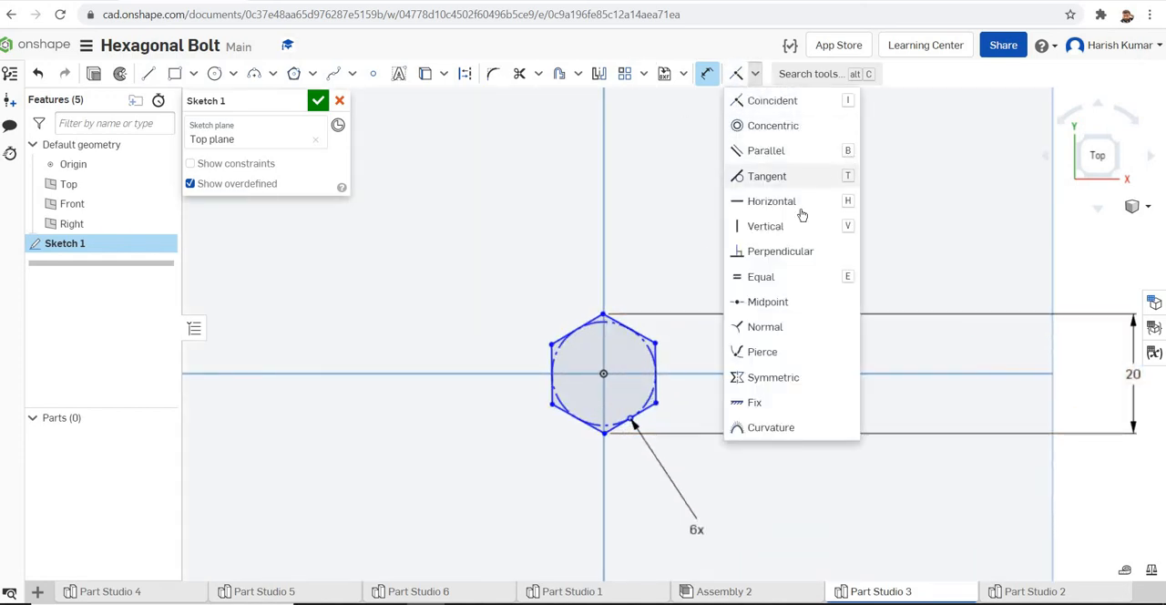
left_click(747, 228)
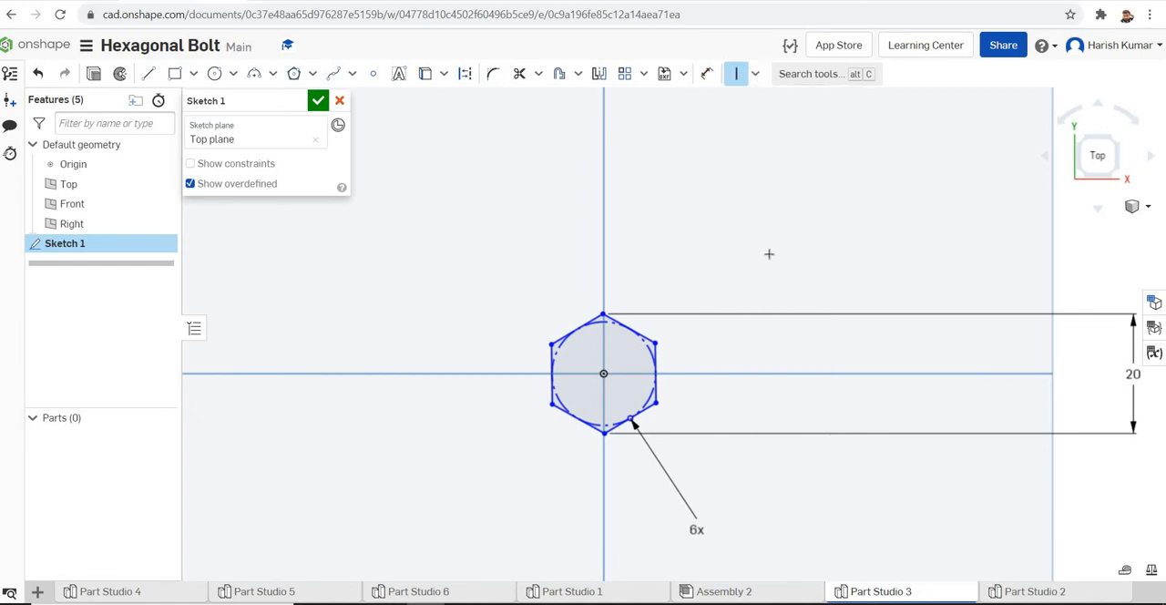
left_click(656, 355)
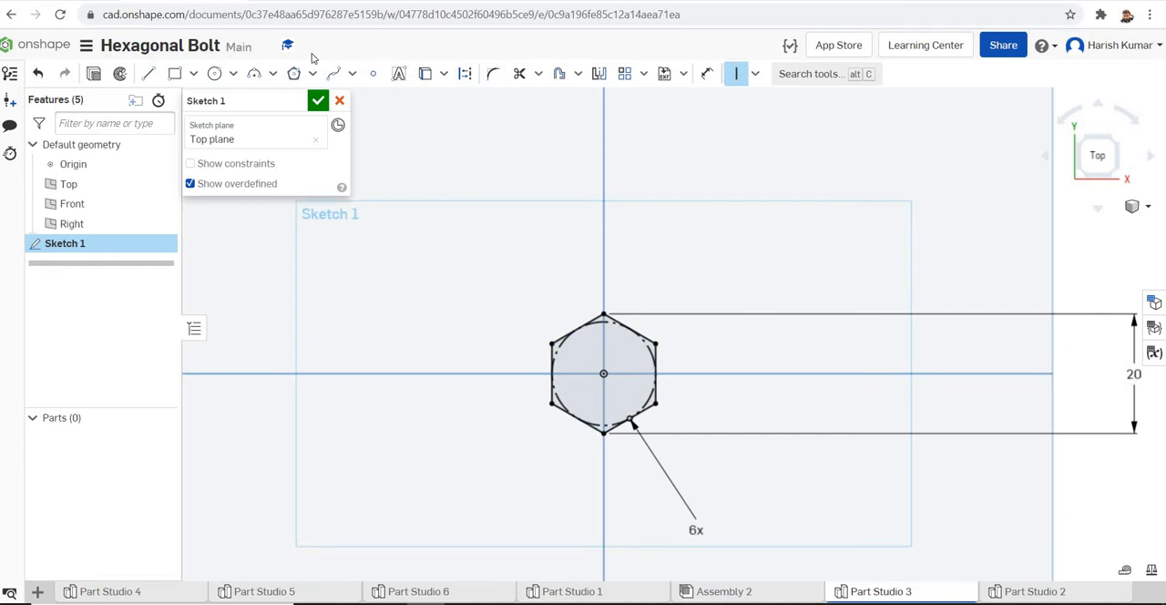
Sketch a circle of about 8 mm diameter centred on the origin, inside the hexagon
left_click(216, 75)
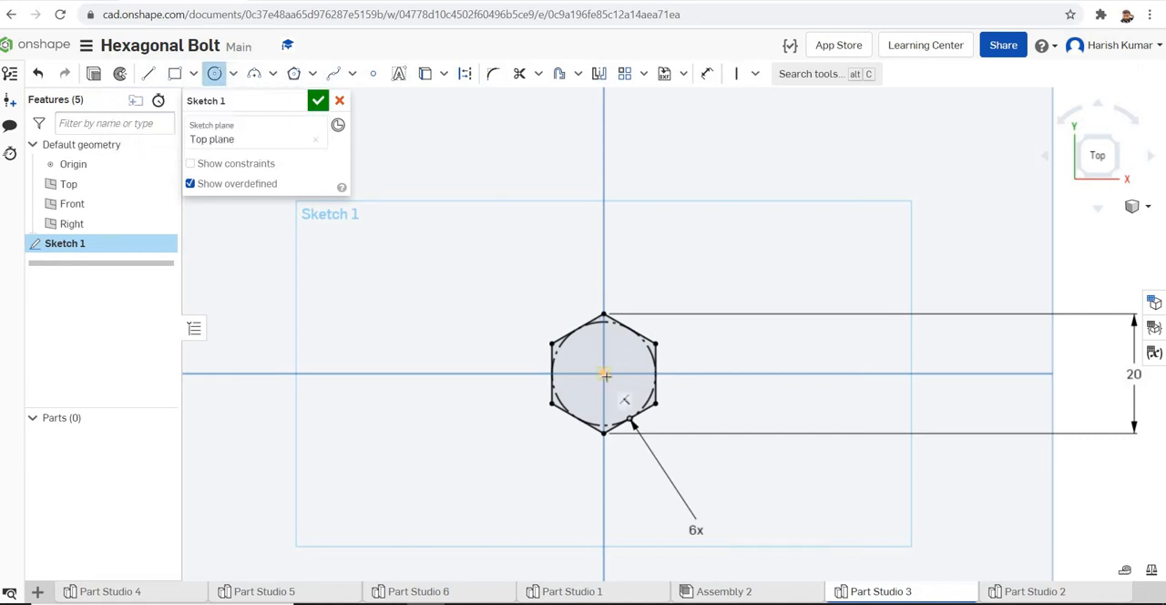
left_click(603, 374)
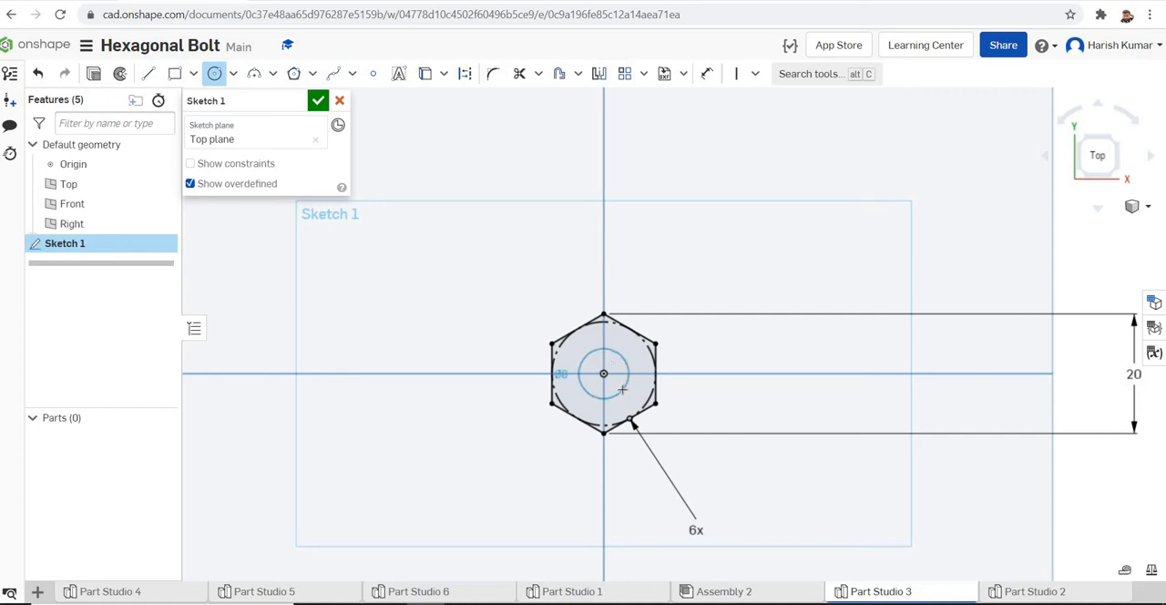
left_click(623, 390)
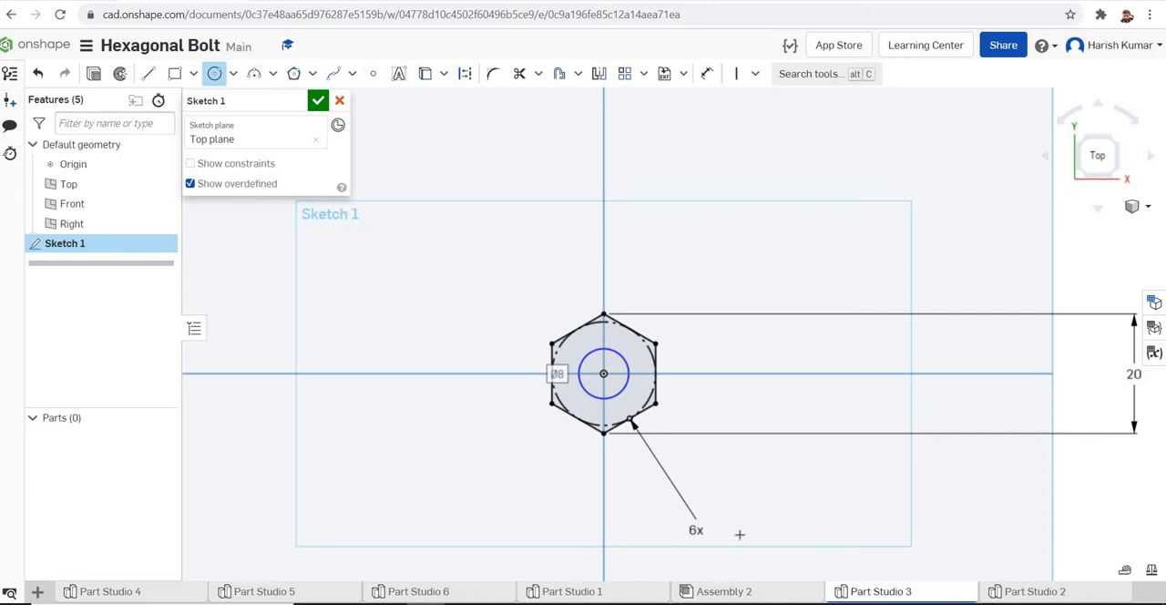
Open the thread profile Sketch 2 in Part Studio 2 to examine its triangle, viewed normal to the sketch plane
left_click(590, 594)
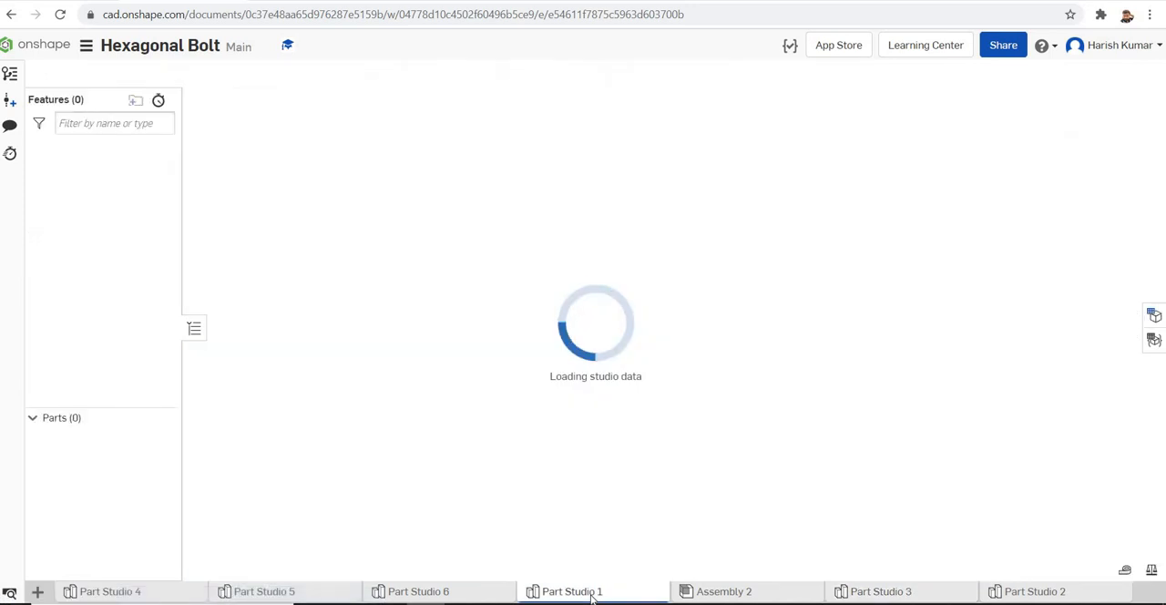
left_click(908, 594)
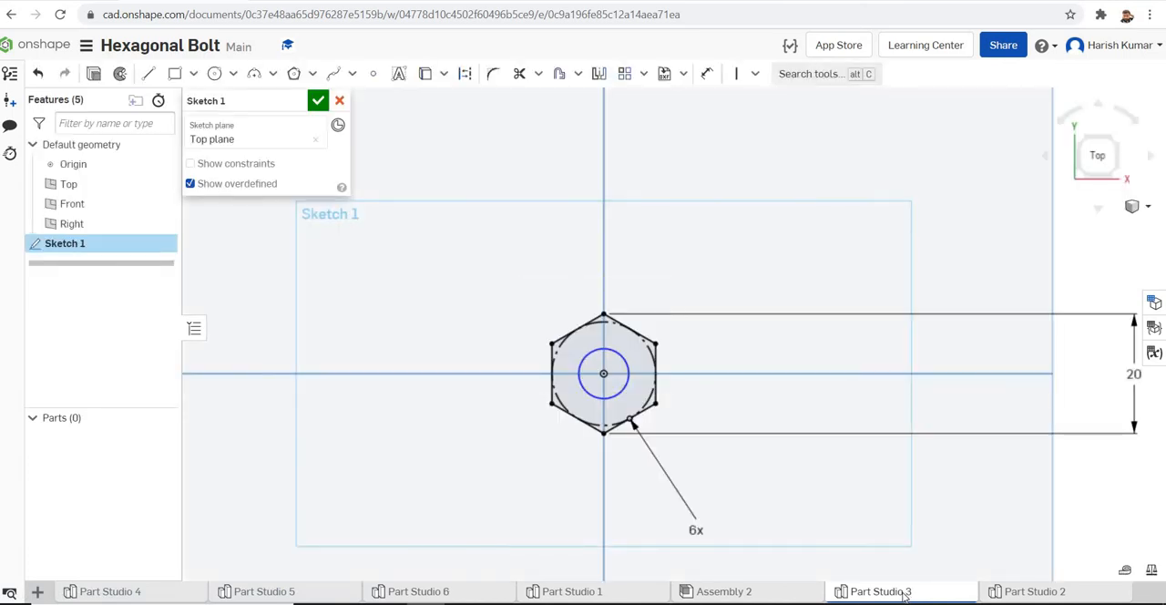
left_click(1044, 594)
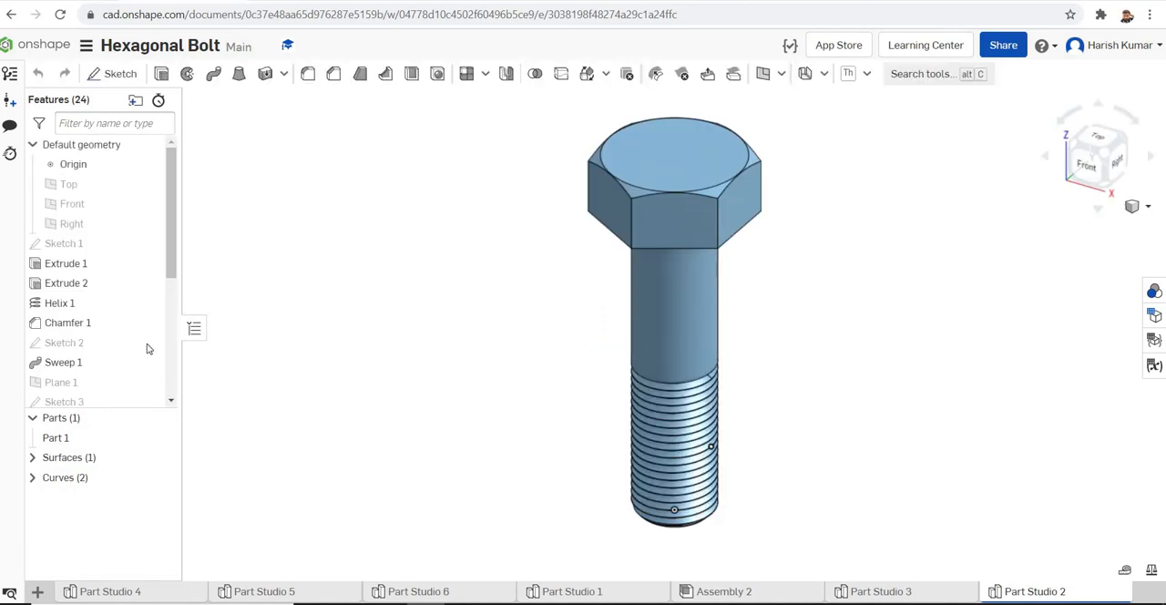
double_click(66, 344)
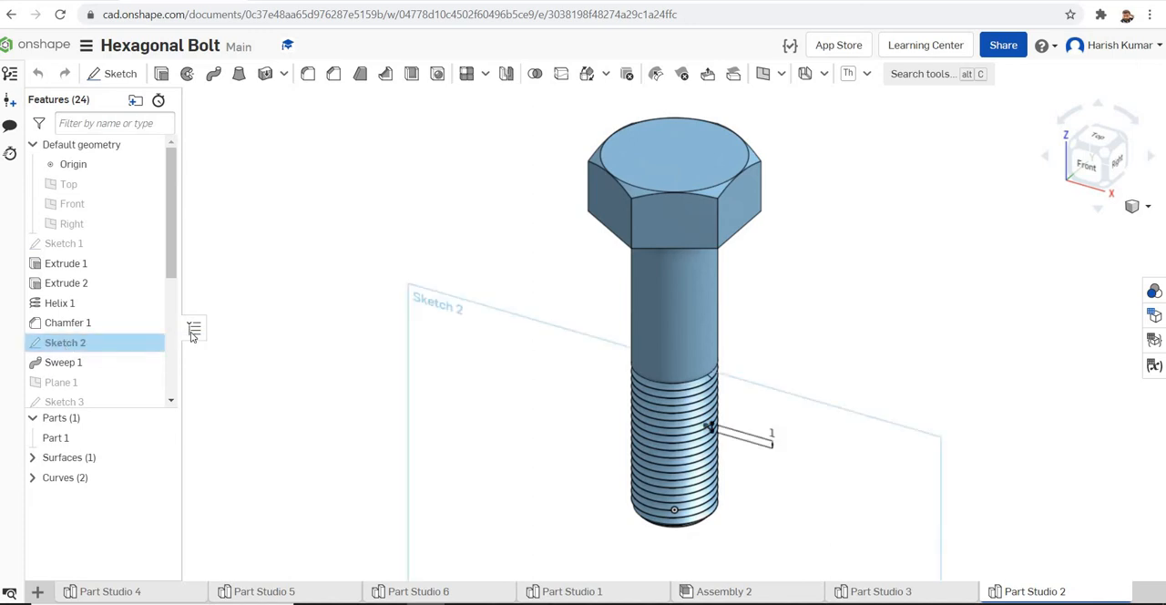
right_click(447, 362)
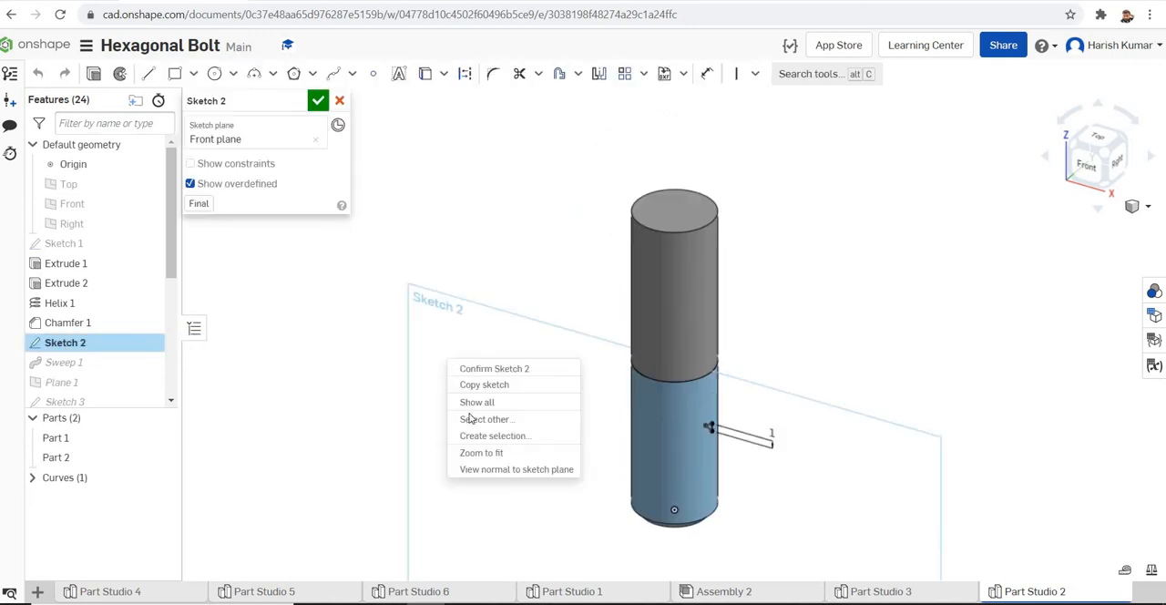
left_click(487, 470)
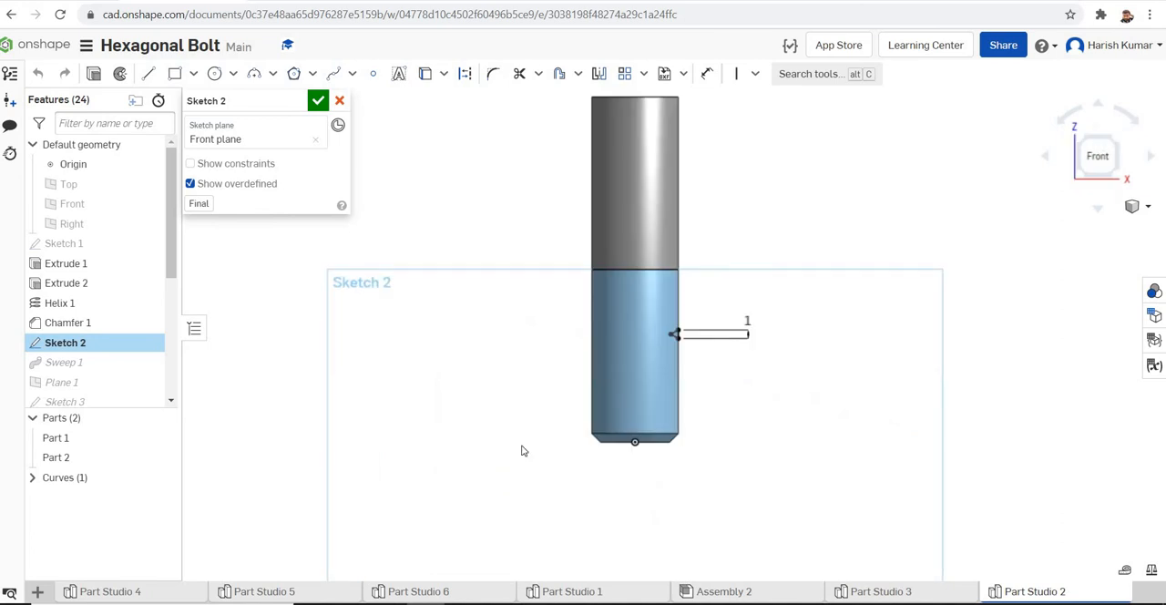
scroll(670, 342, "up", 5)
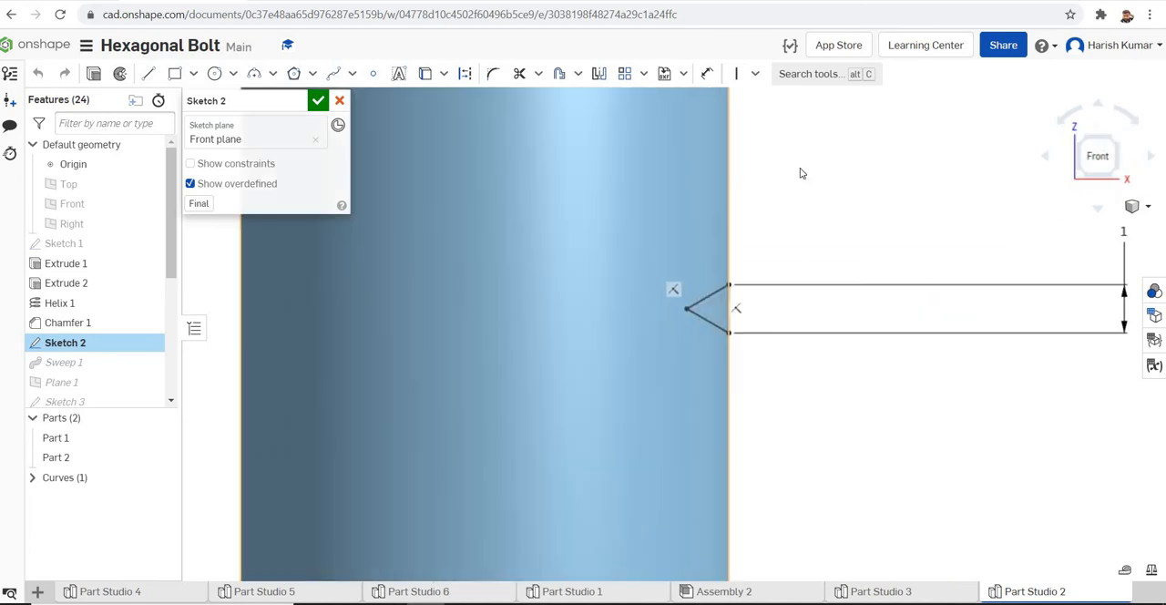
Measure the depth of the triangular thread profile in Sketch 2, discard the sketch edit and return to Part Studio 3
left_click(707, 74)
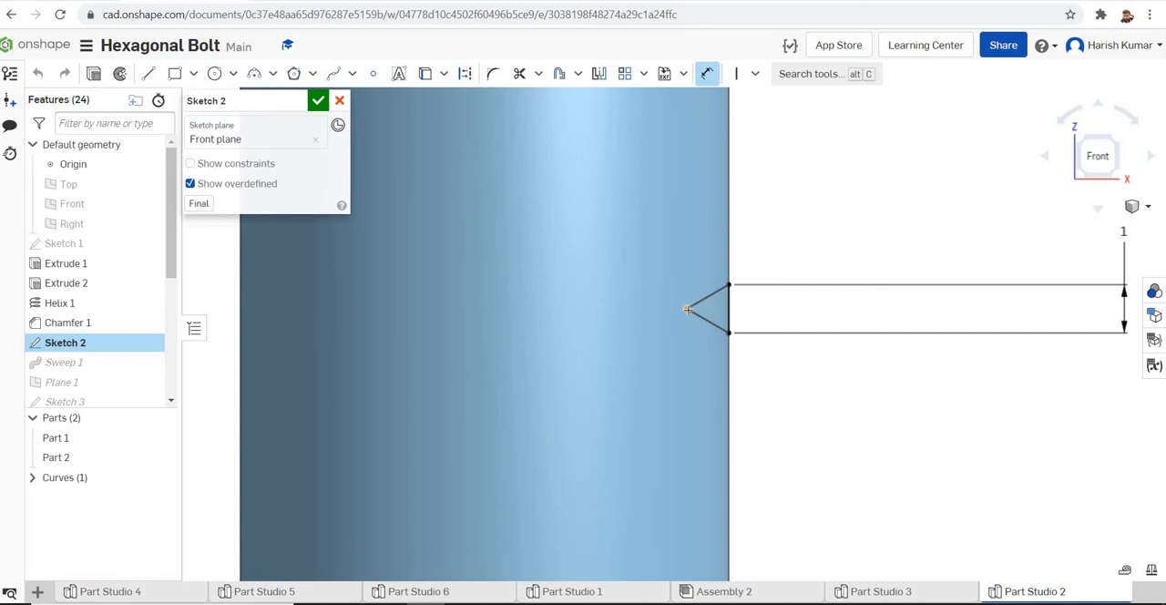
left_click(726, 349)
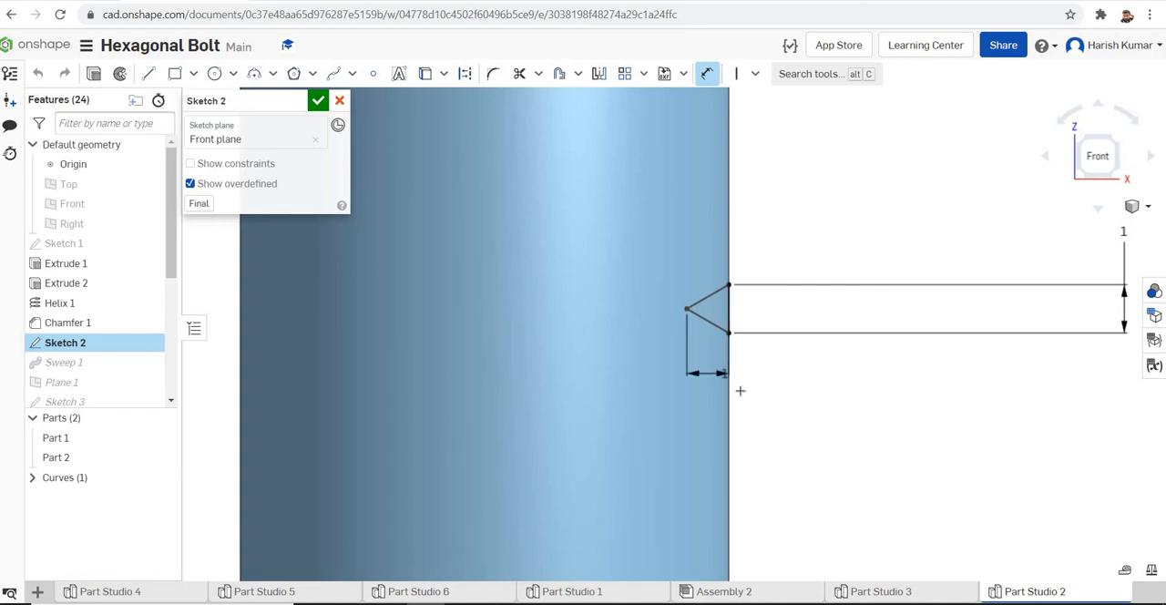
left_click(835, 394)
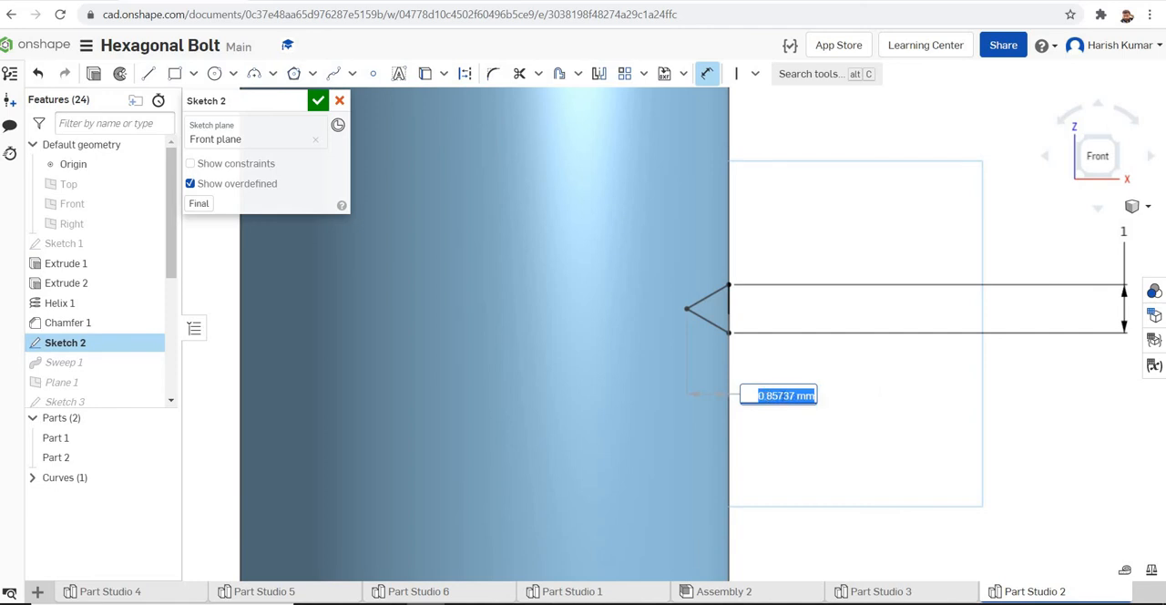
left_click(776, 396)
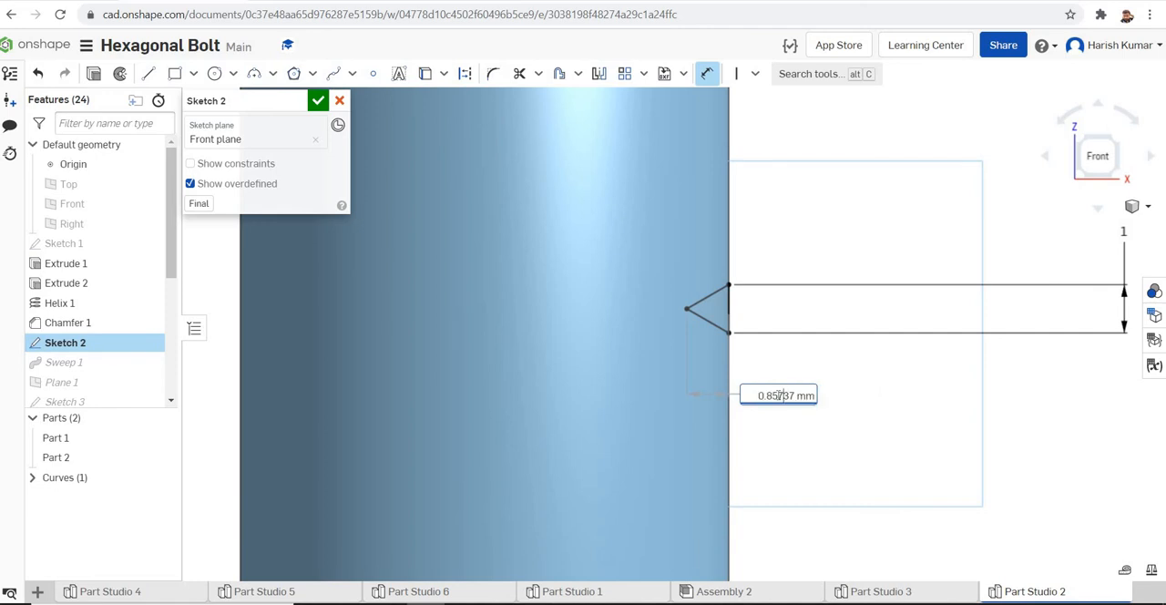
left_click_drag(779, 396, 752, 395)
mouse_move(894, 597)
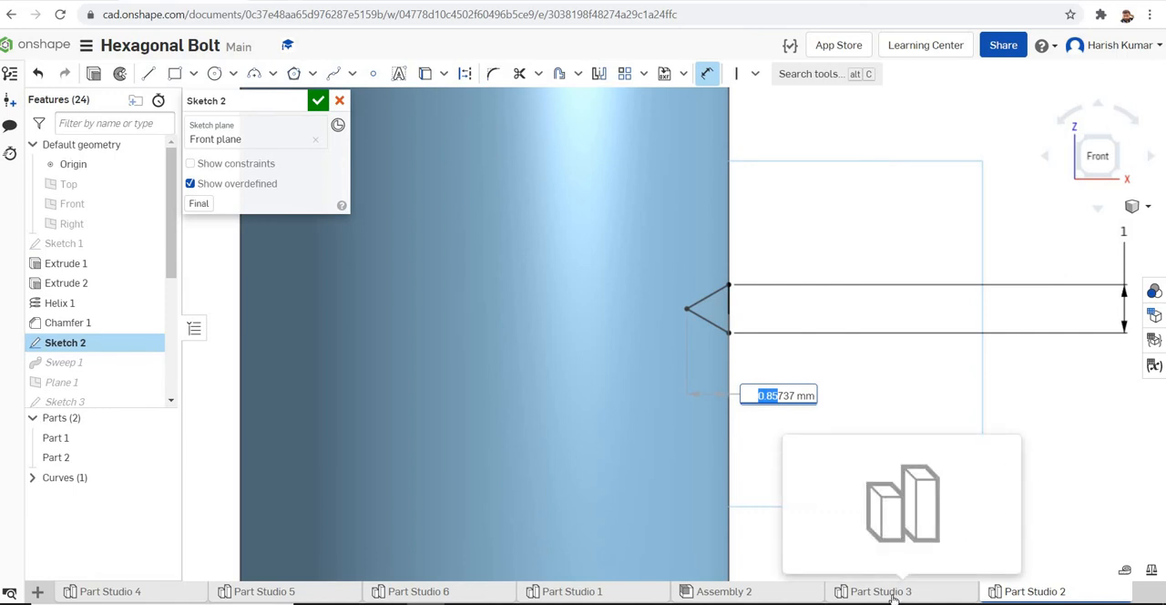
left_click(339, 101)
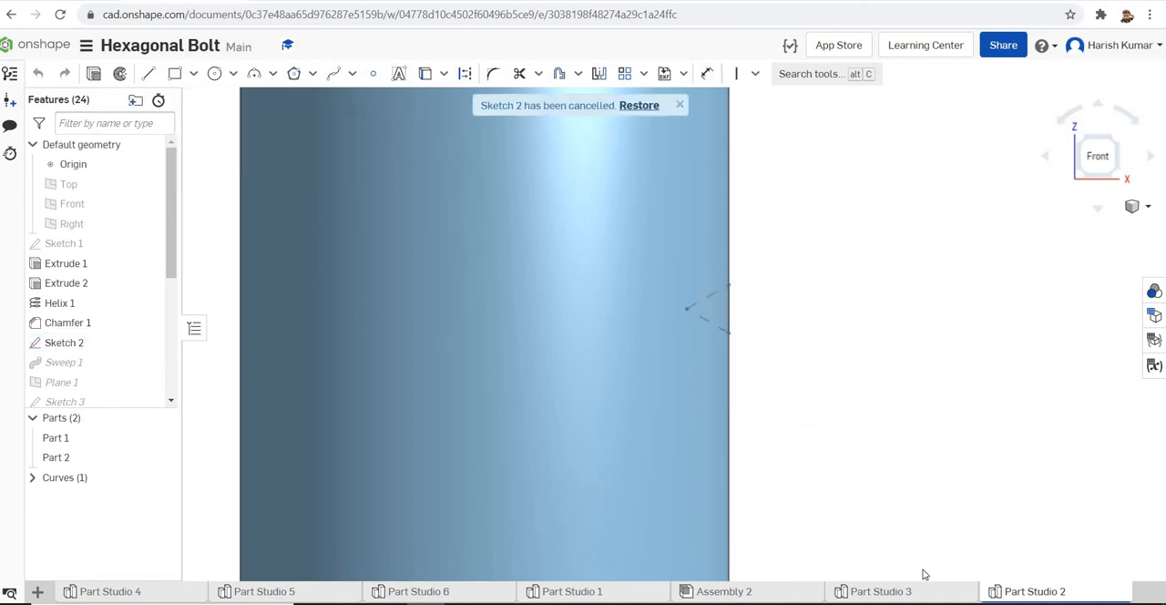
left_click(905, 593)
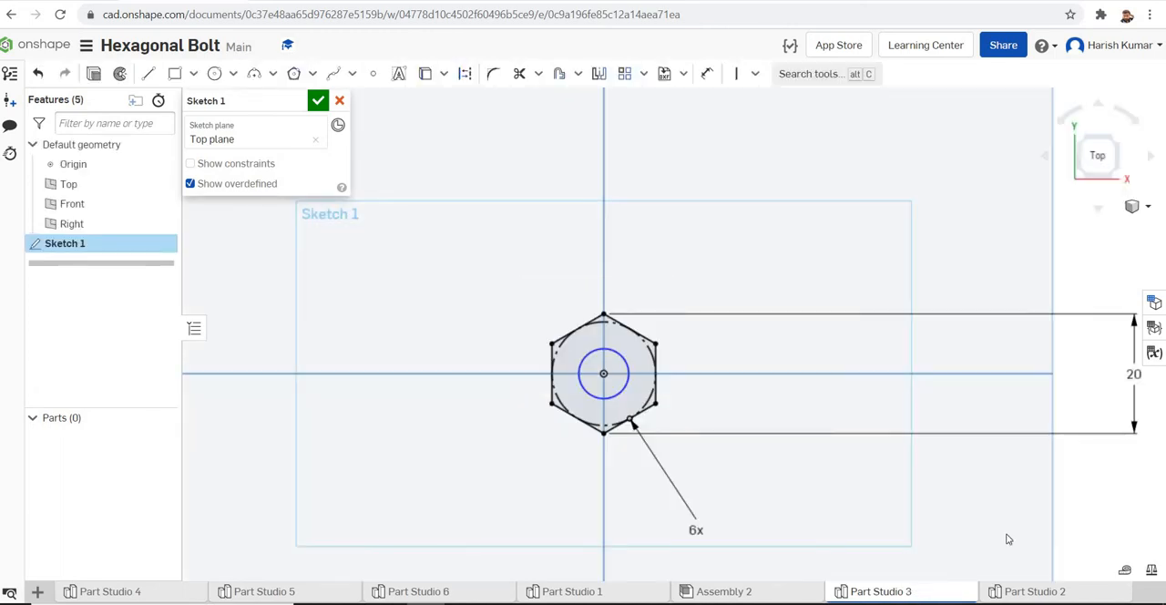
Dimension the inner circle's diameter with the expression 10-2*(0.87) mm and finish Sketch 1
left_click(625, 360)
left_click(708, 74)
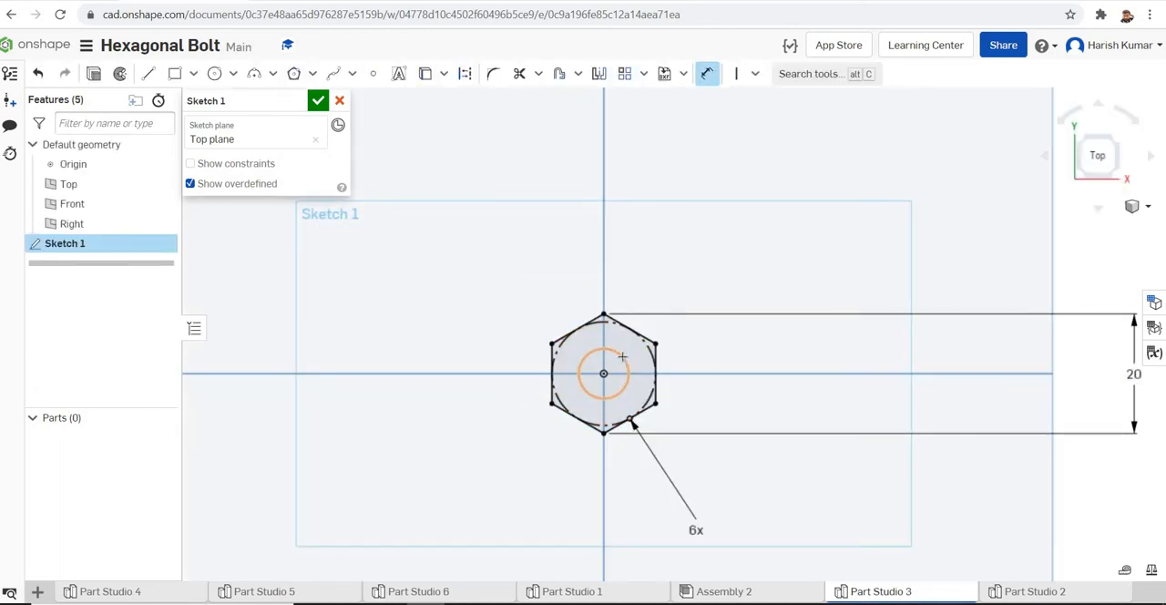
left_click(623, 358)
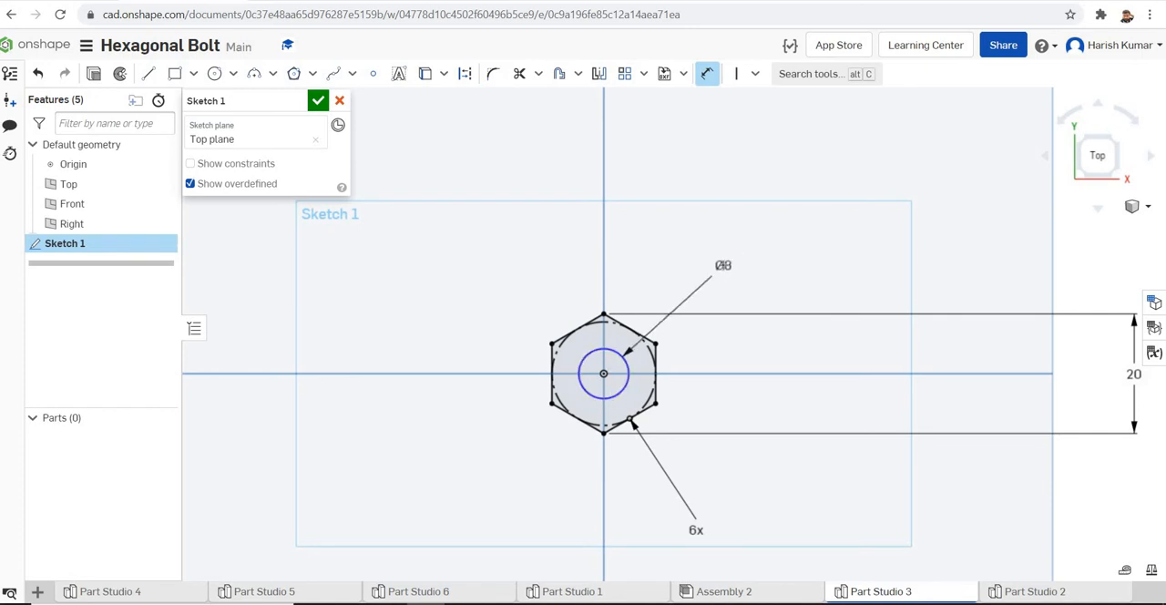
left_click(725, 266)
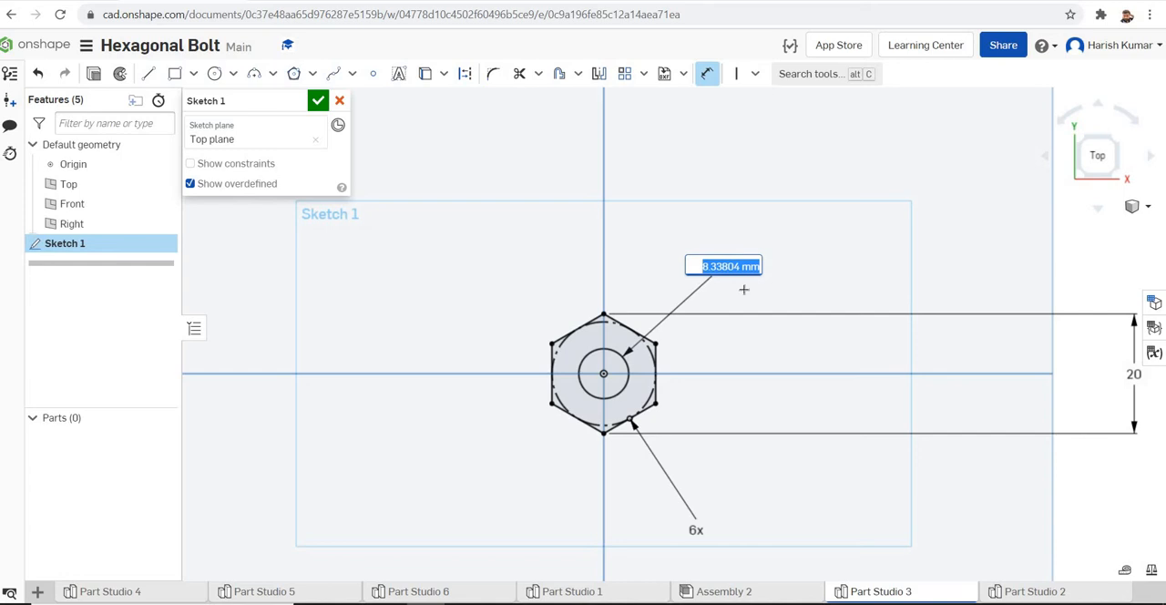
key("BackSpace")
type("10")
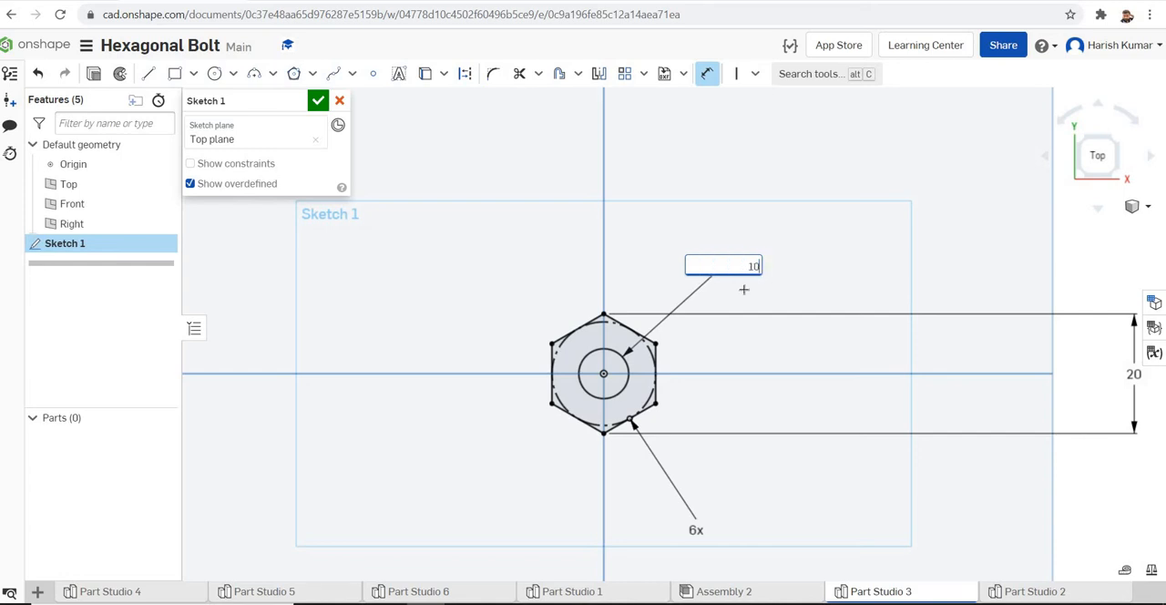
type("-2*(0.85")
key("BackSpace")
type("4")
key("BackSpace")
type("6")
key("BackSpace")
type("7)")
key("Return")
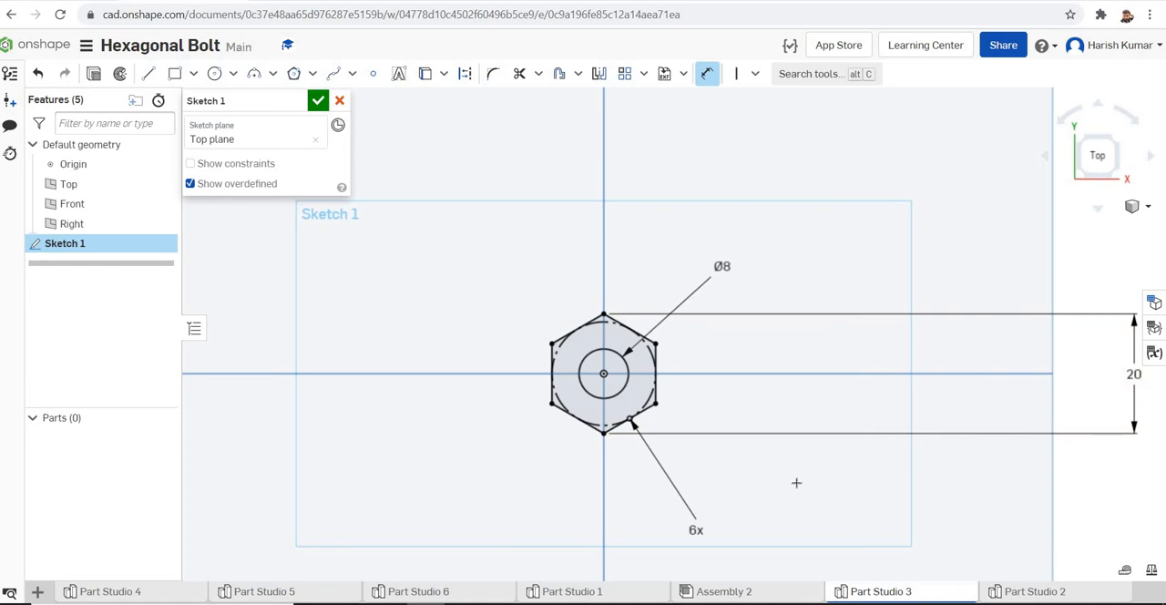
left_click(319, 106)
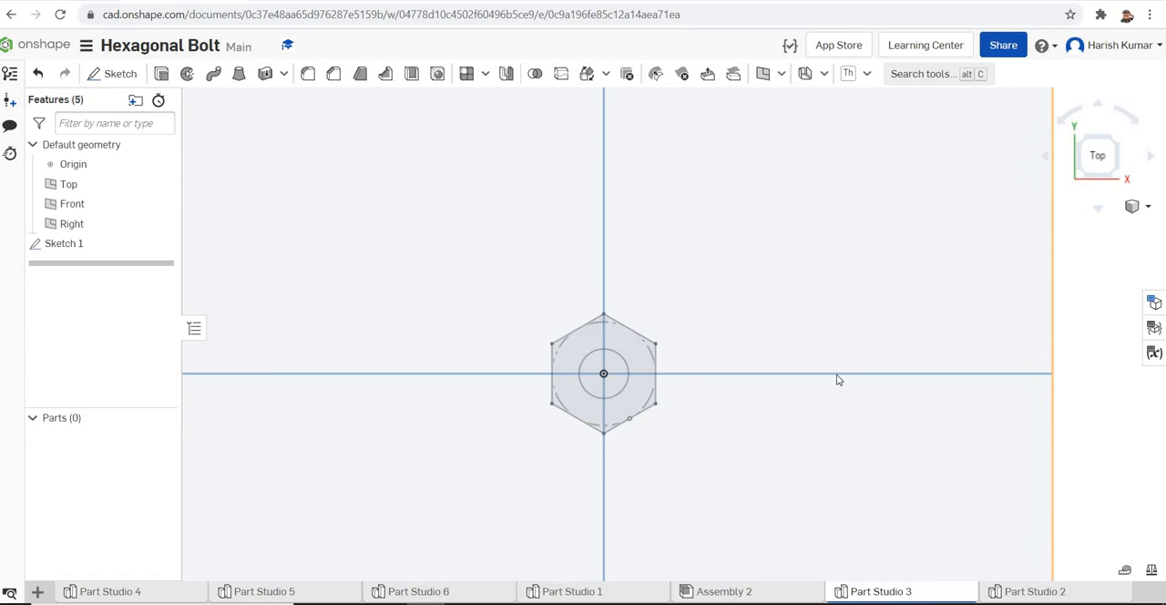
Extrude the faces of Sketch 1 as a new solid with a blind depth of 9 mm
left_click(1149, 209)
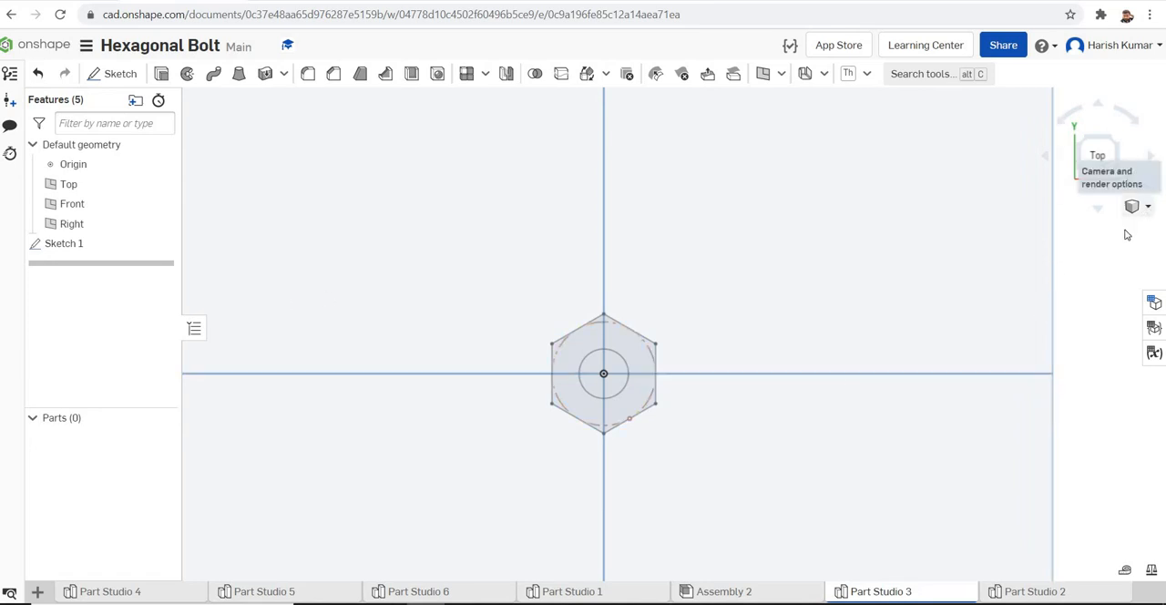
left_click(1100, 229)
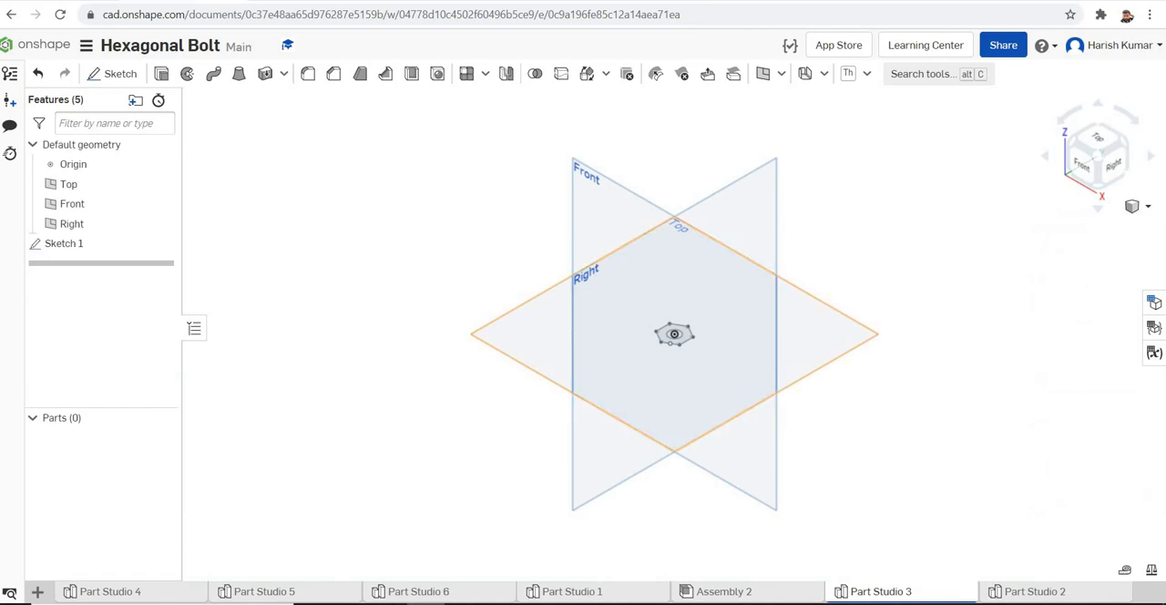
left_click(161, 76)
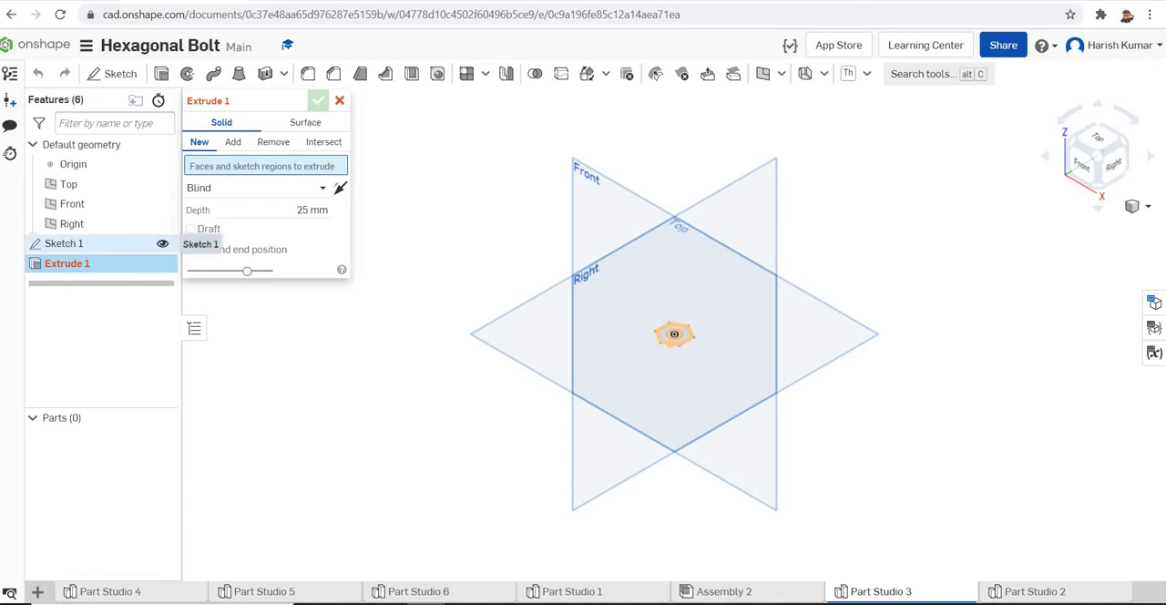
left_click(64, 243)
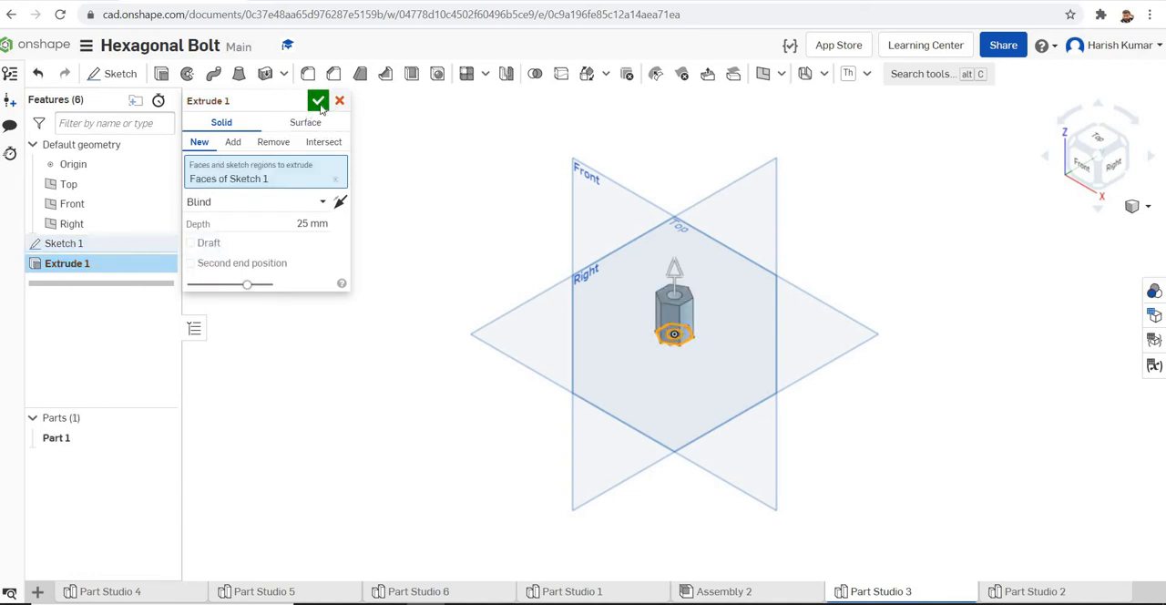
left_click(296, 224)
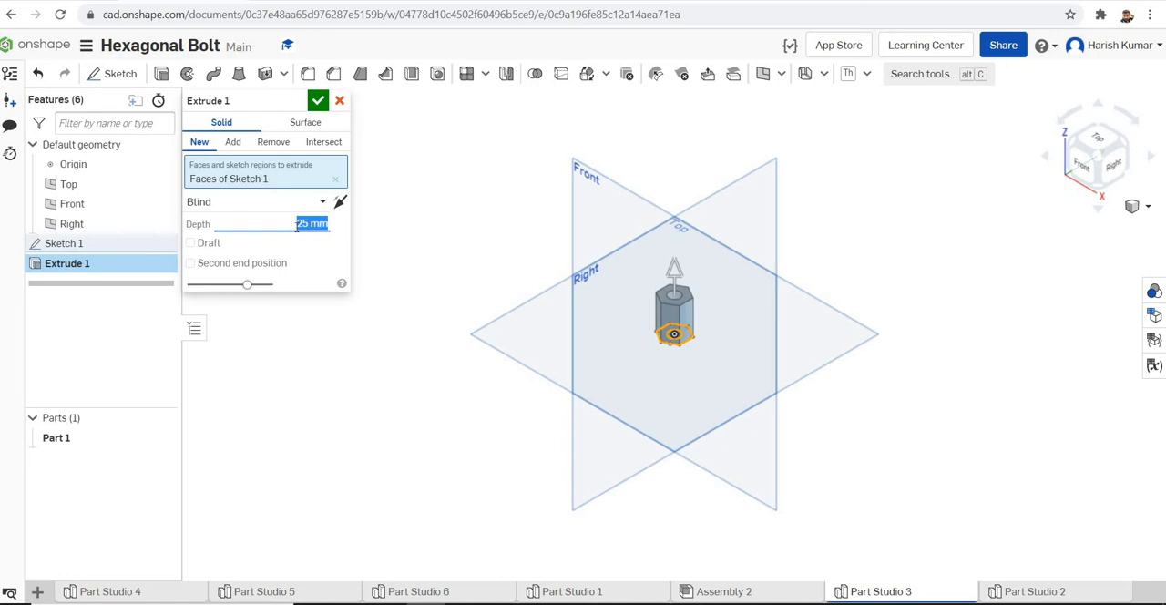
type("9")
left_click(317, 102)
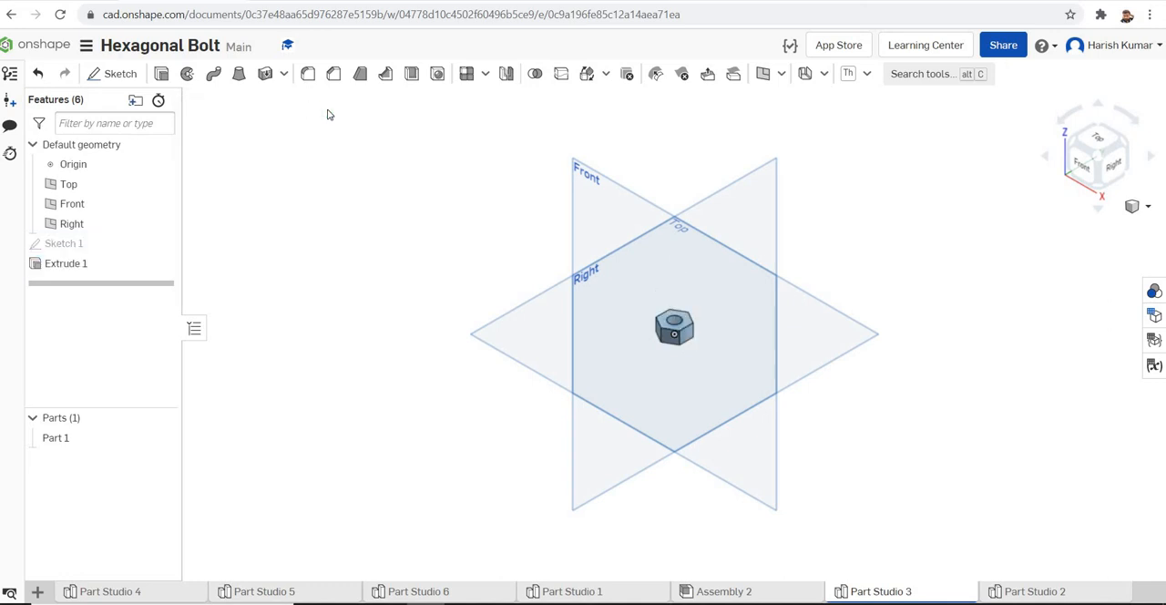
Create a clockwise helix on the cylindrical face of the nut's hole, defined by Pitch with a helical pitch of 1 mm
scroll(691, 335, "up", 8)
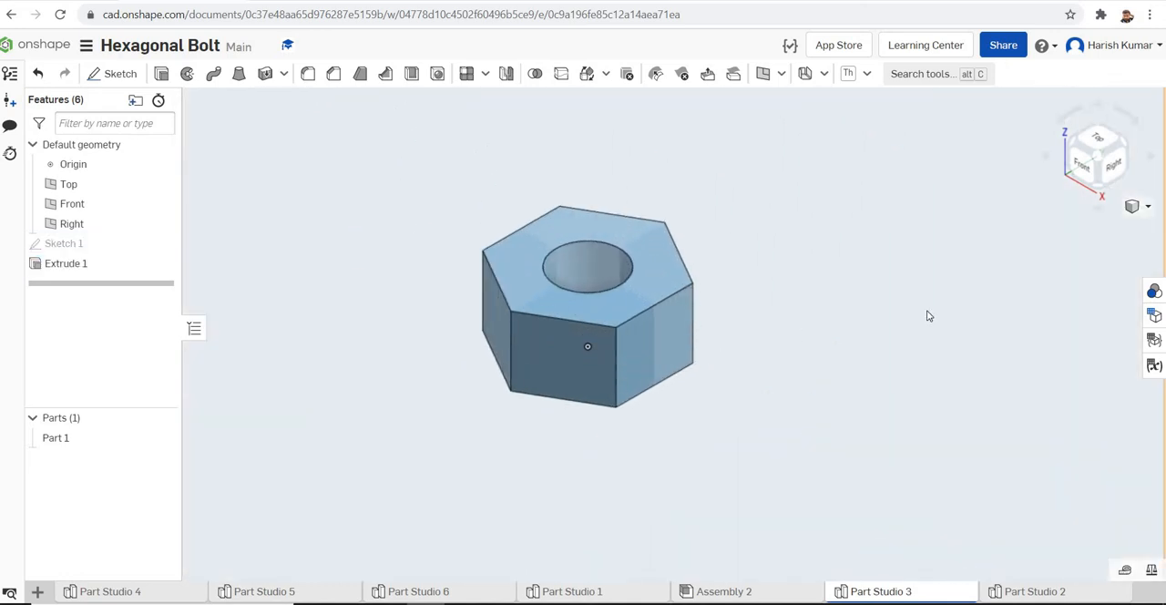
right_click_drag(922, 354, 935, 316)
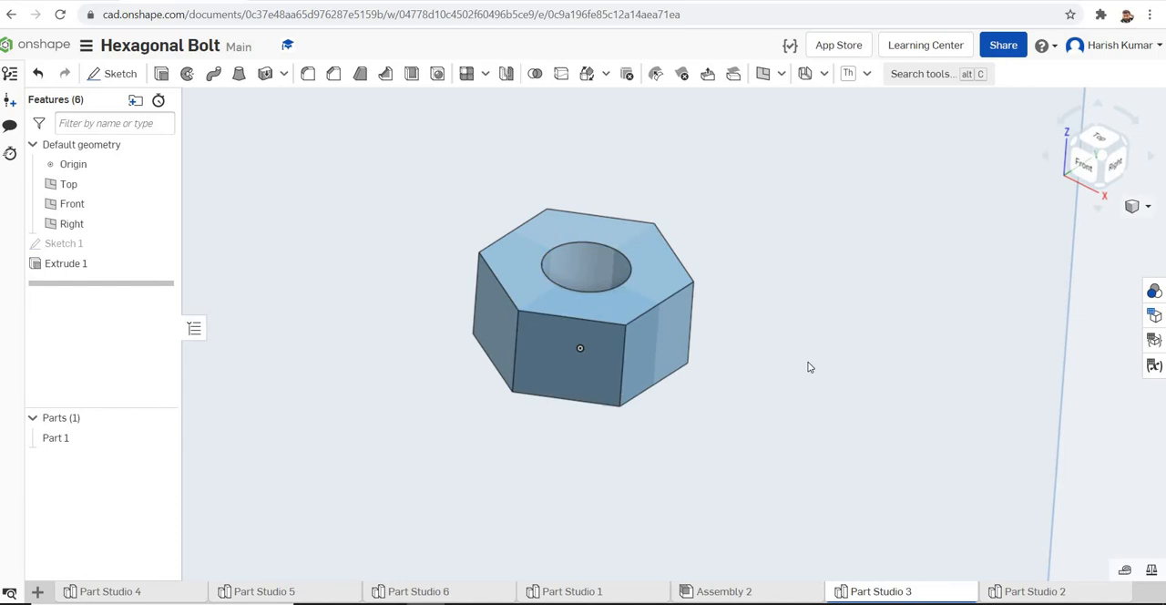
scroll(832, 387, "down", 3)
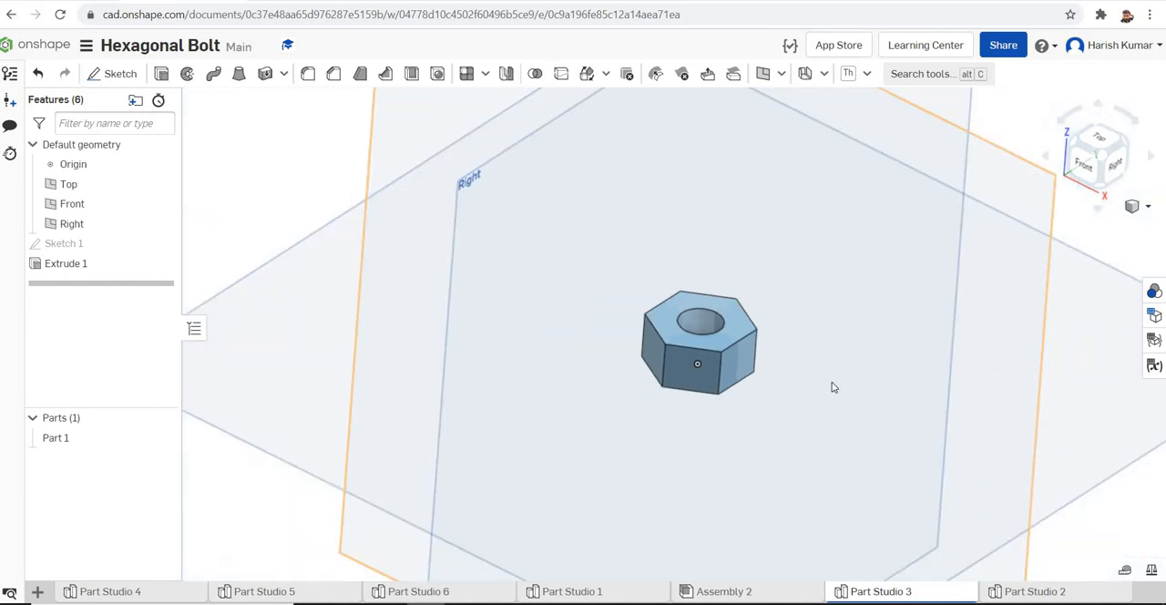
left_click(781, 77)
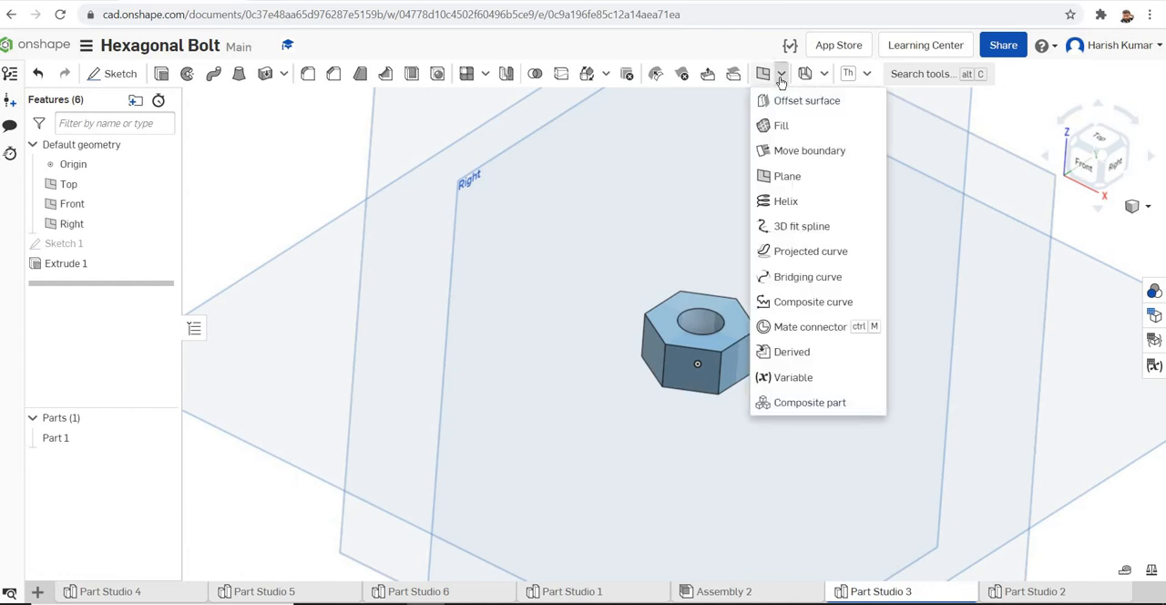
left_click(791, 202)
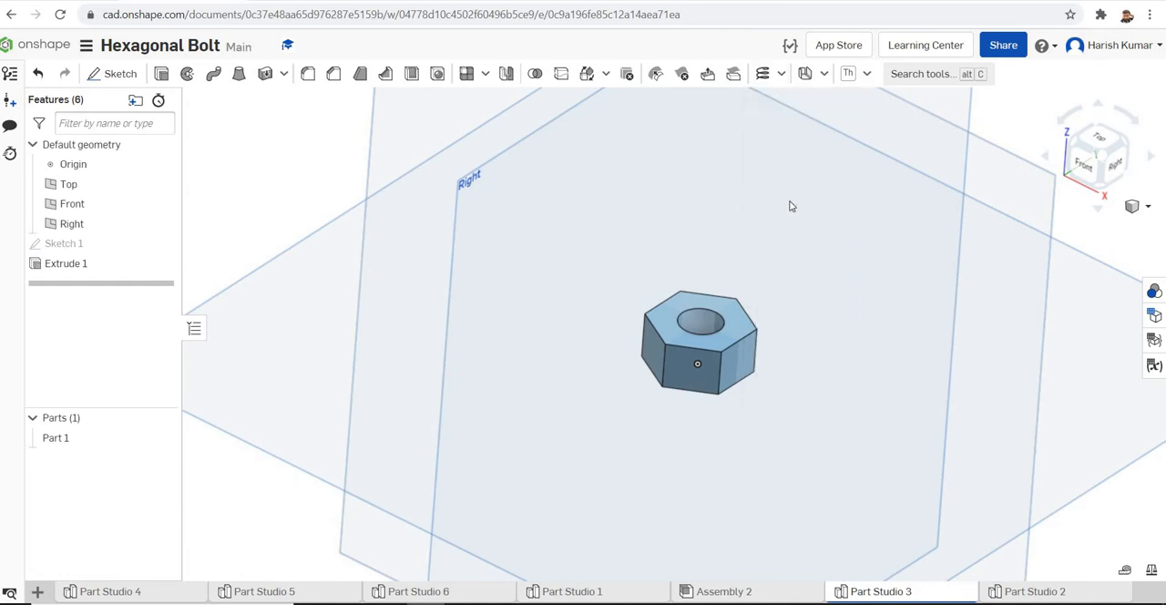
scroll(777, 219, "up", 3)
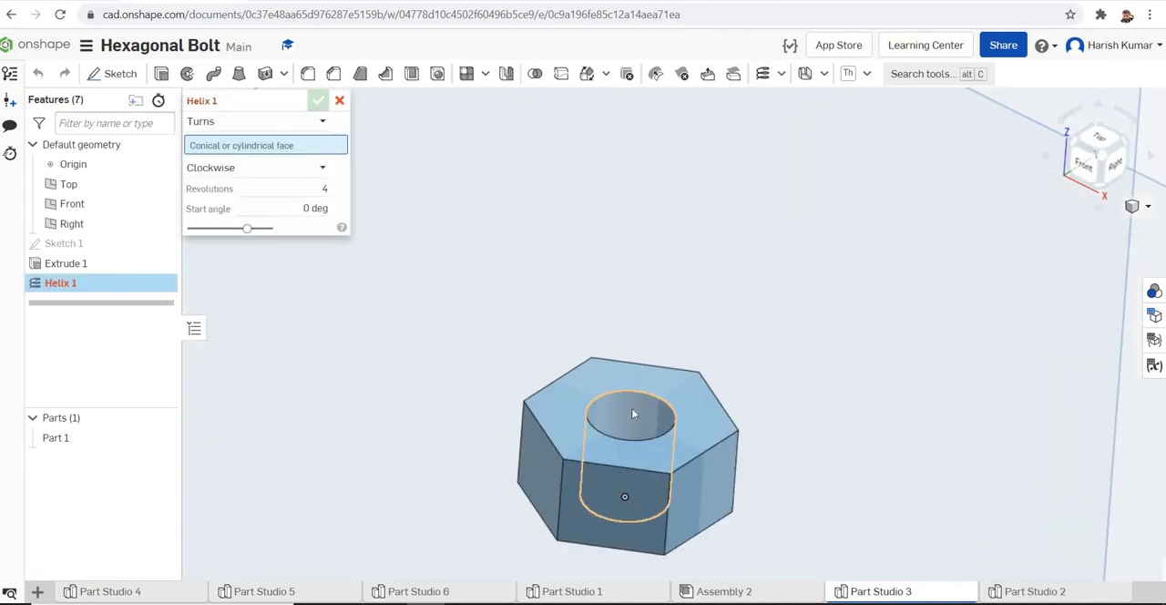
left_click(633, 413)
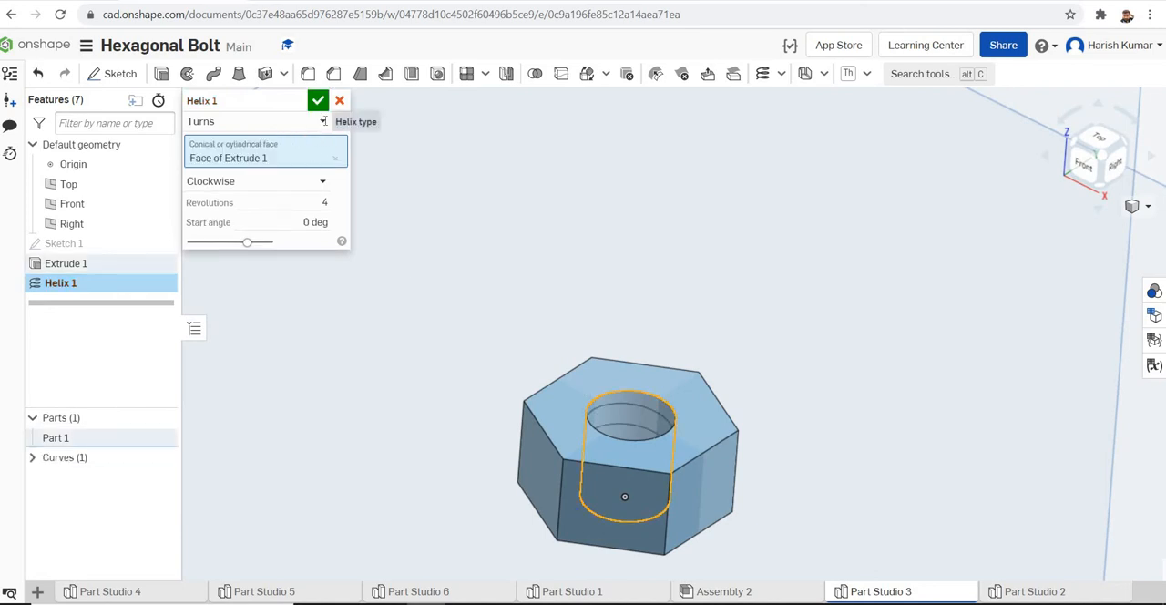
left_click(326, 125)
left_click(235, 172)
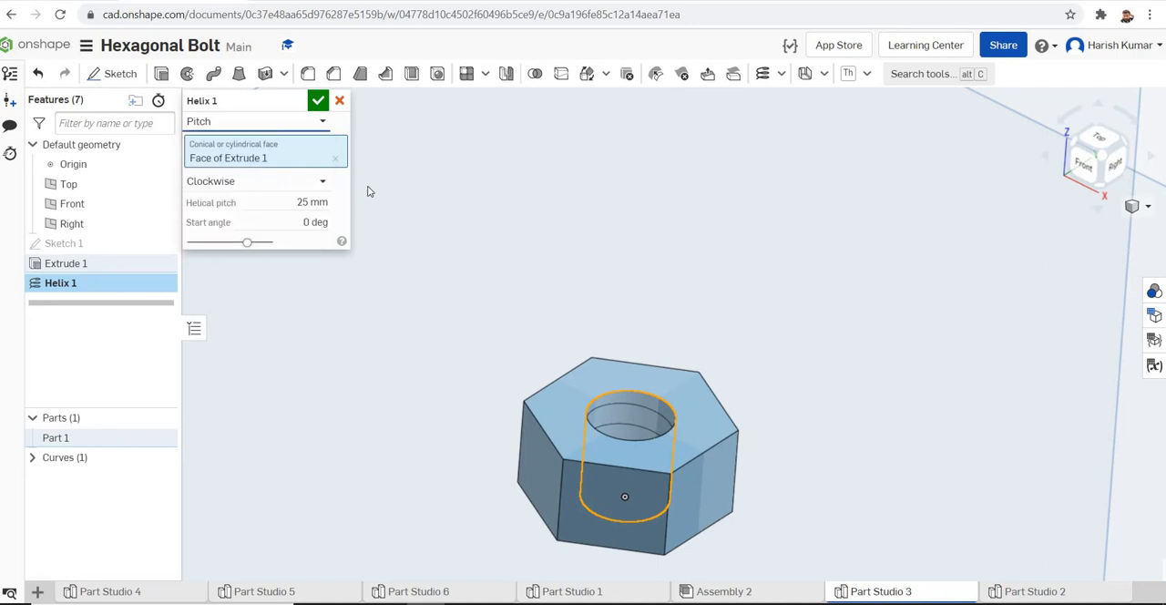
left_click(291, 202)
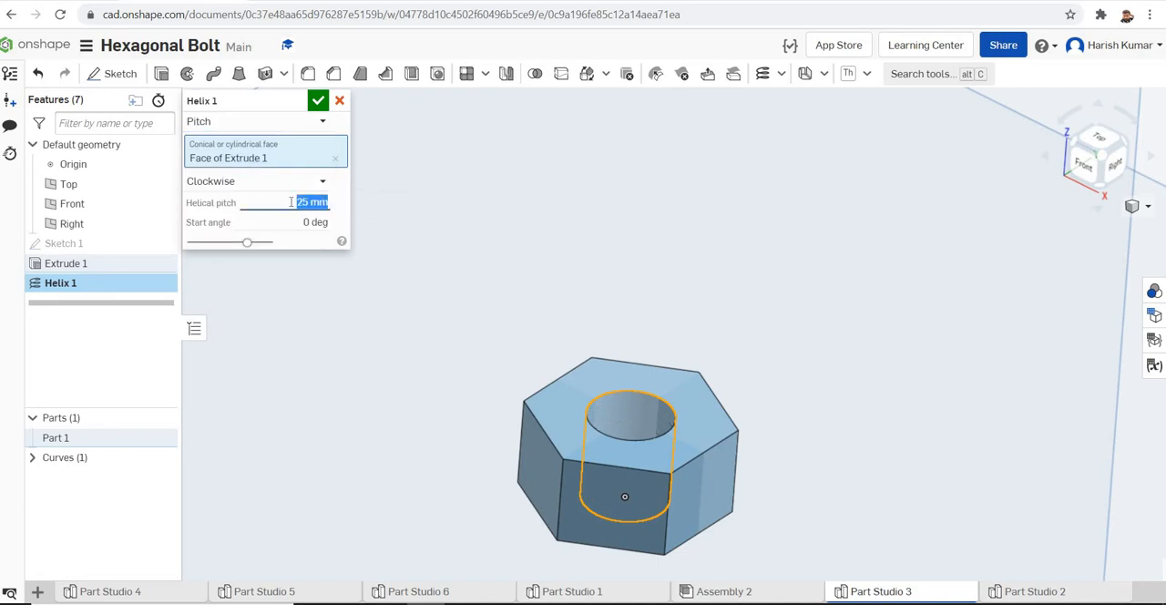
type("1")
key("Return")
left_click(318, 101)
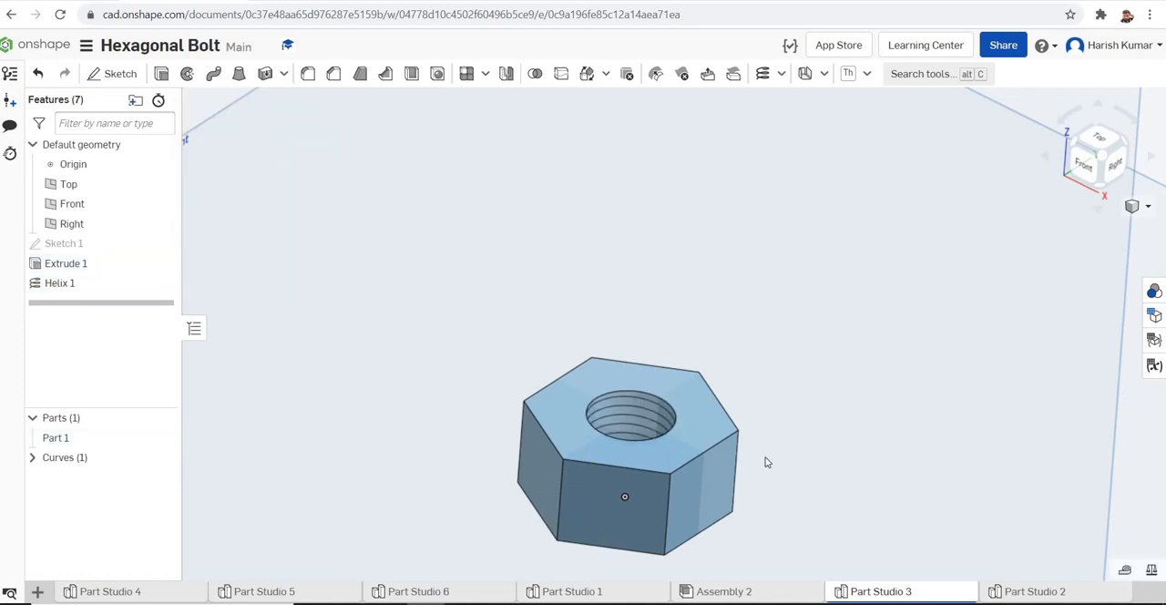
Chamfer the upper and lower circular edges of the nut's hole by an equal distance of 1 mm
left_click(642, 428)
left_click(918, 474)
mouse_move(913, 444)
right_mouse_down()
mouse_move(903, 460)
mouse_move(916, 438)
right_mouse_up()
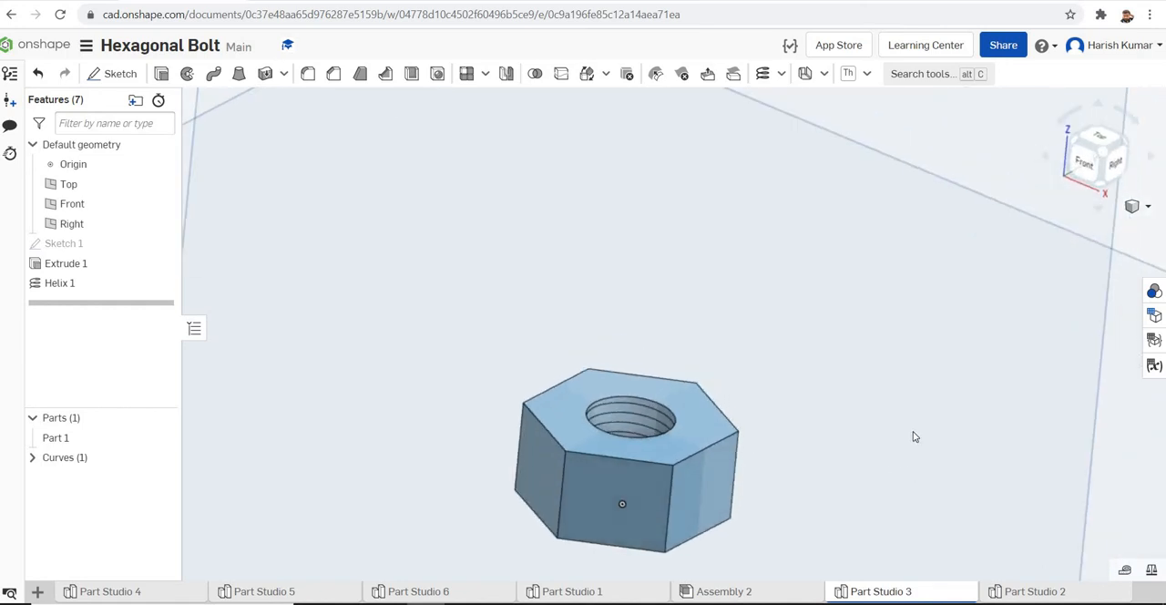
left_click(335, 83)
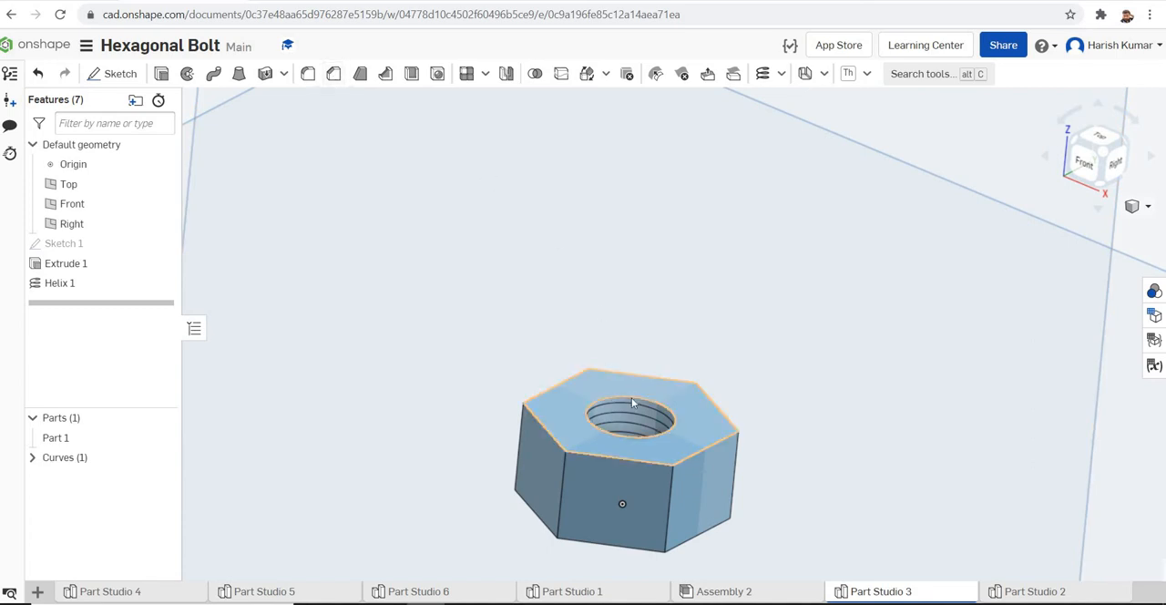
left_click(634, 402)
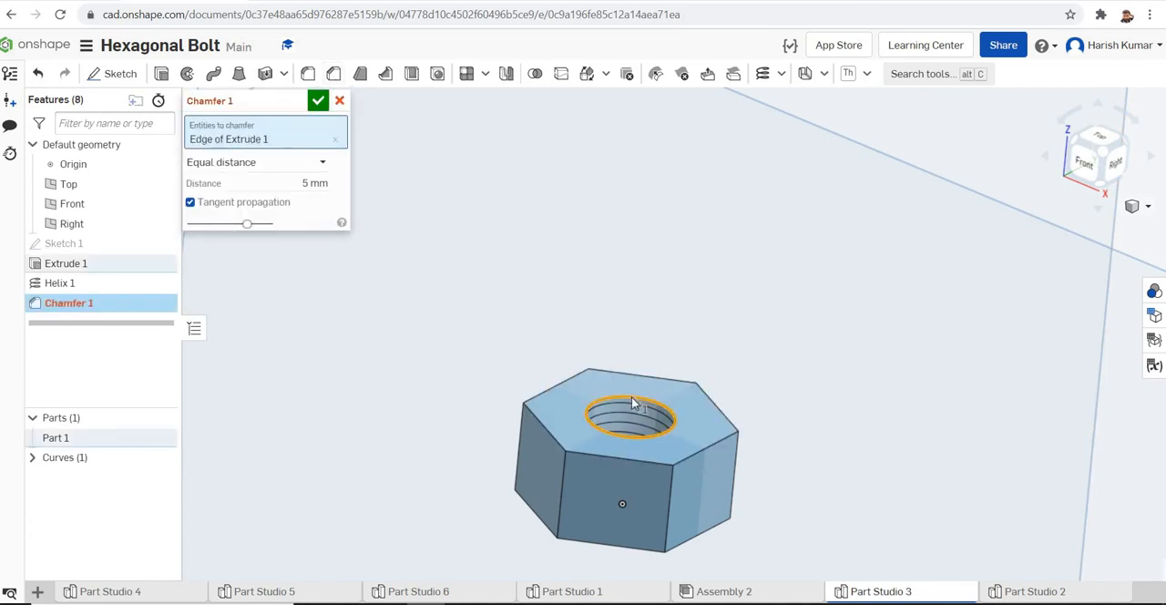
left_click(298, 182)
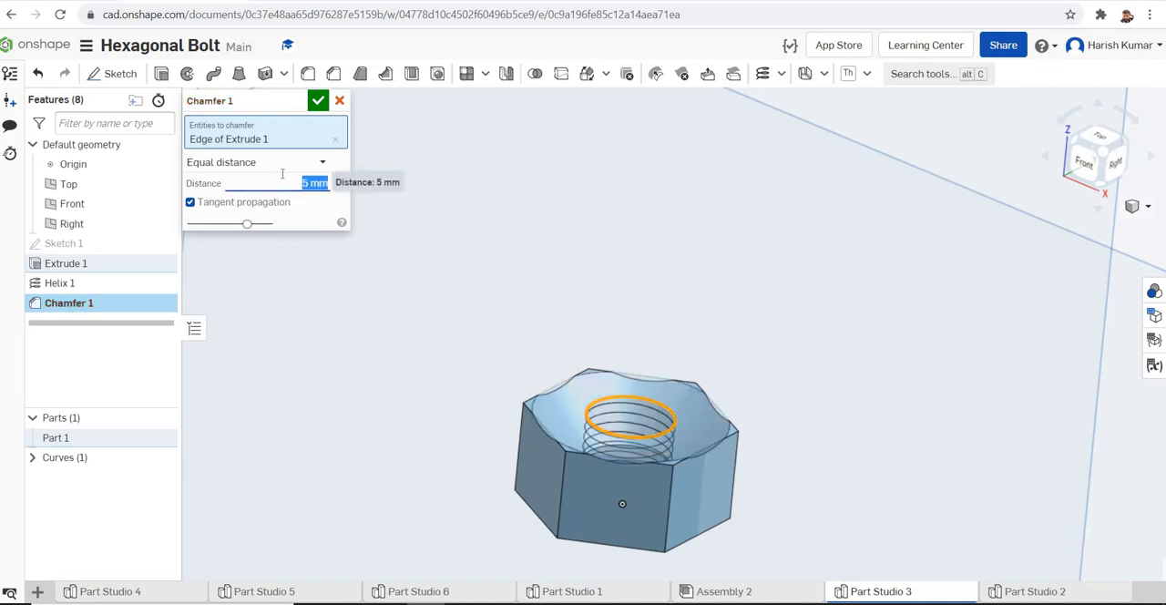
type("1")
key("Return")
right_click_drag(881, 432, 875, 389)
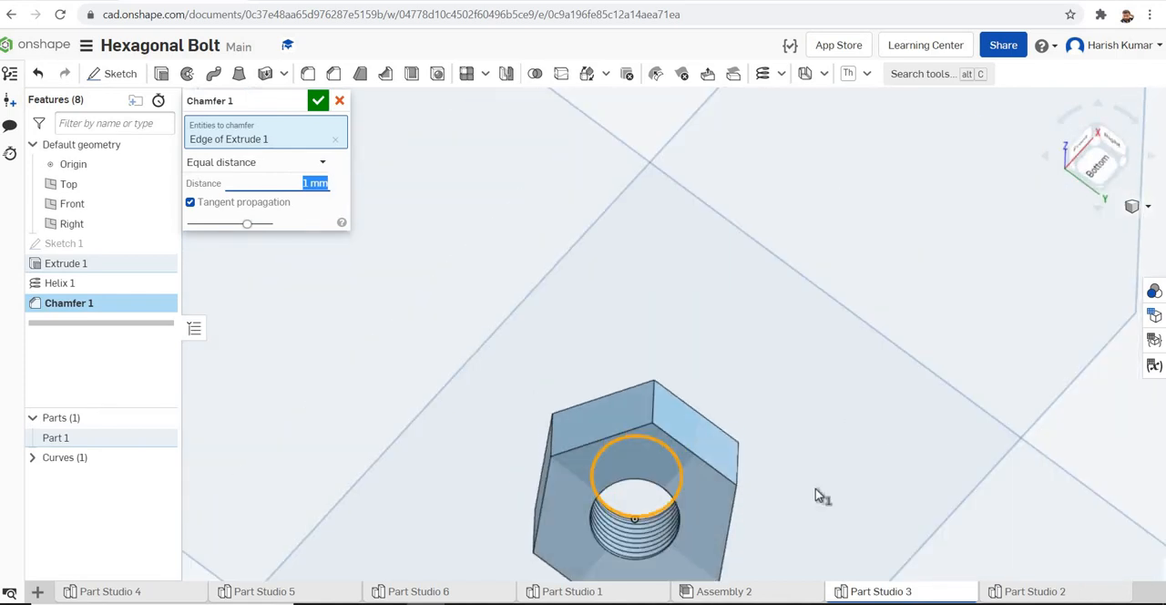
left_click(681, 525)
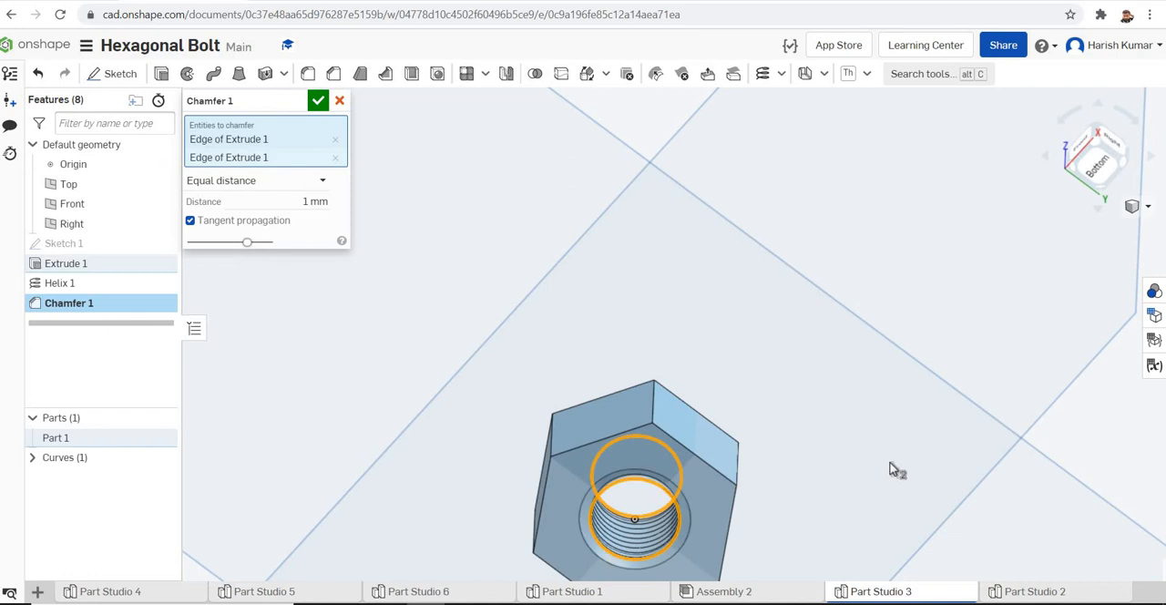
right_click_drag(893, 474, 875, 520)
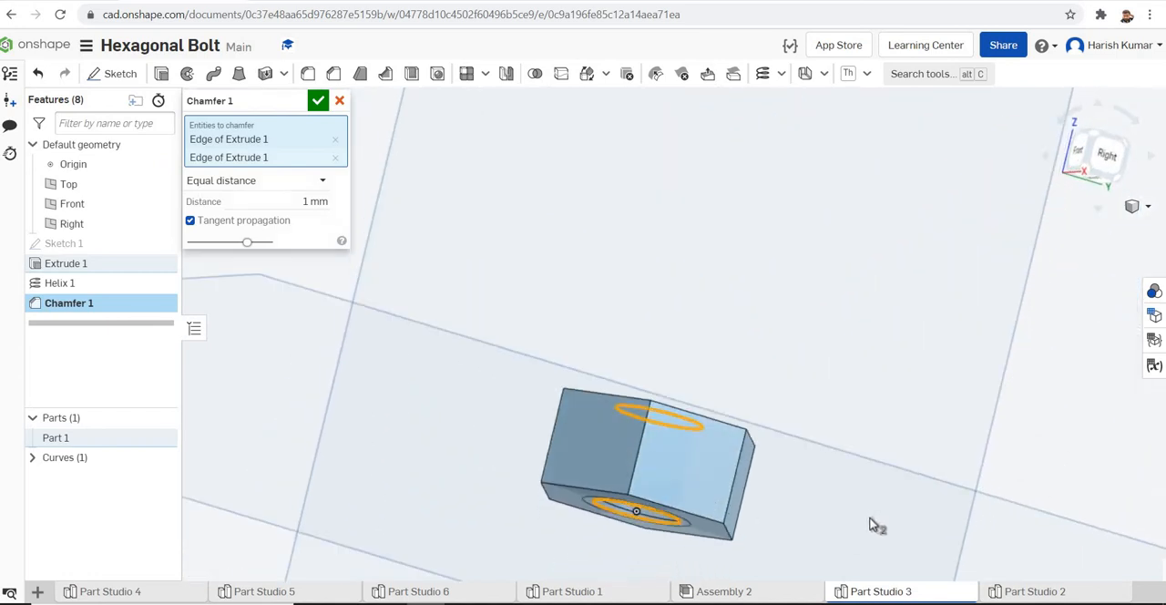
left_click(318, 101)
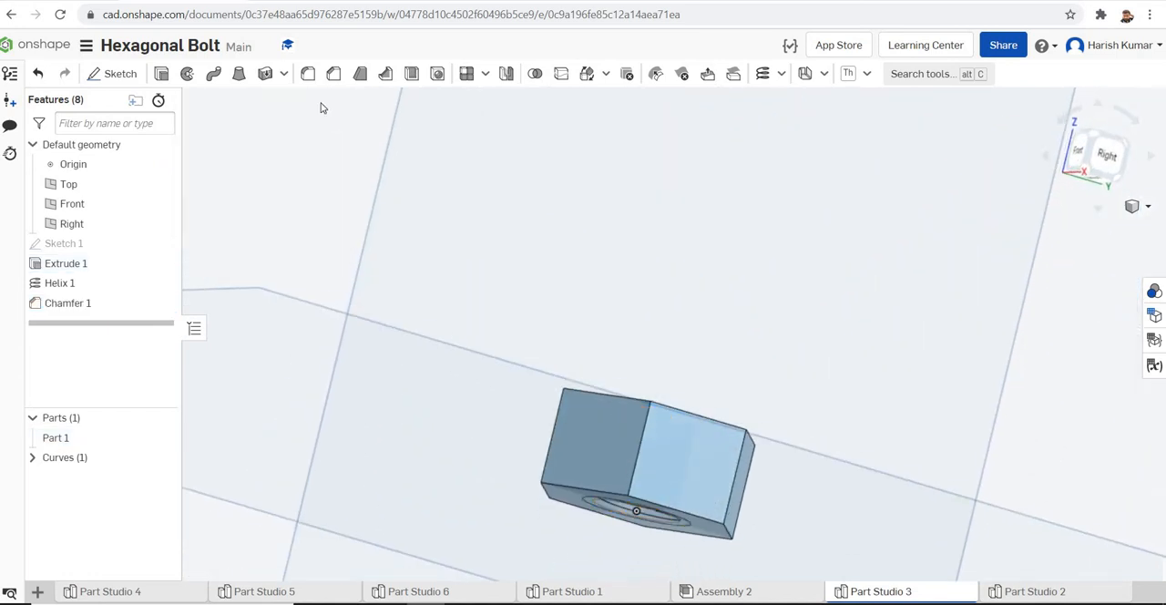
Look over the chamfered hole of the nut and return the model to the isometric view
right_click_drag(794, 349, 665, 387)
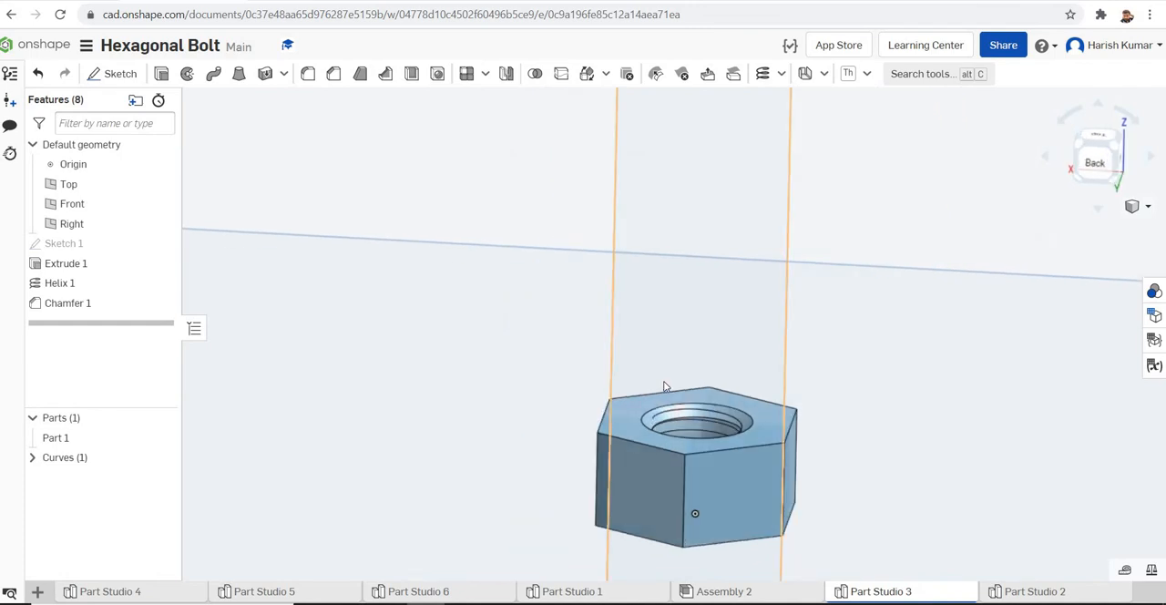
left_click(774, 416)
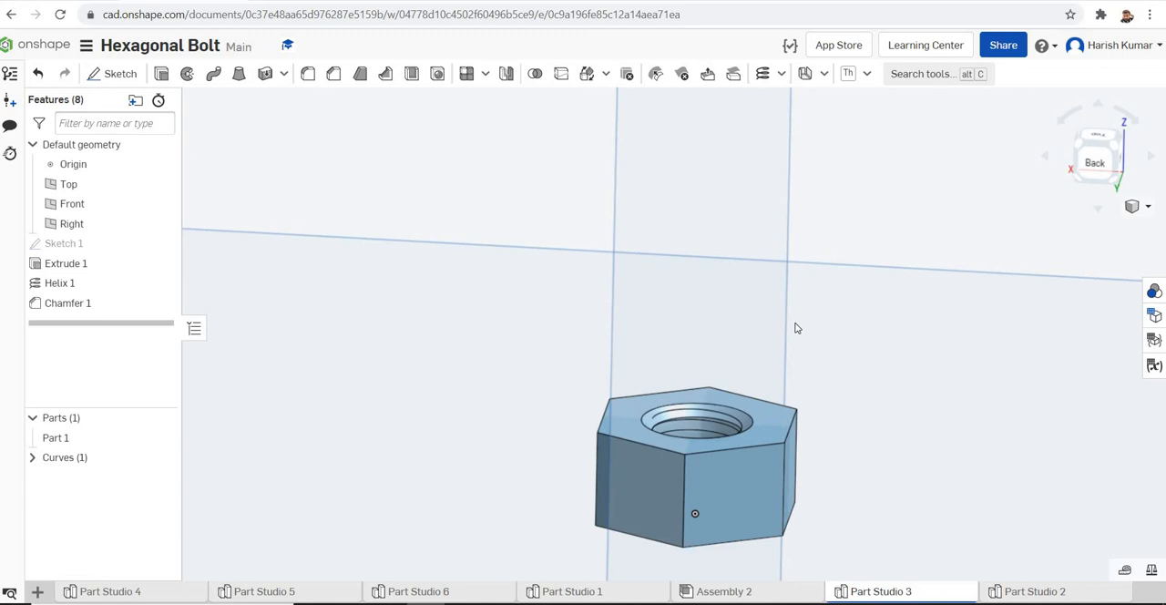
scroll(796, 328, "down", 5)
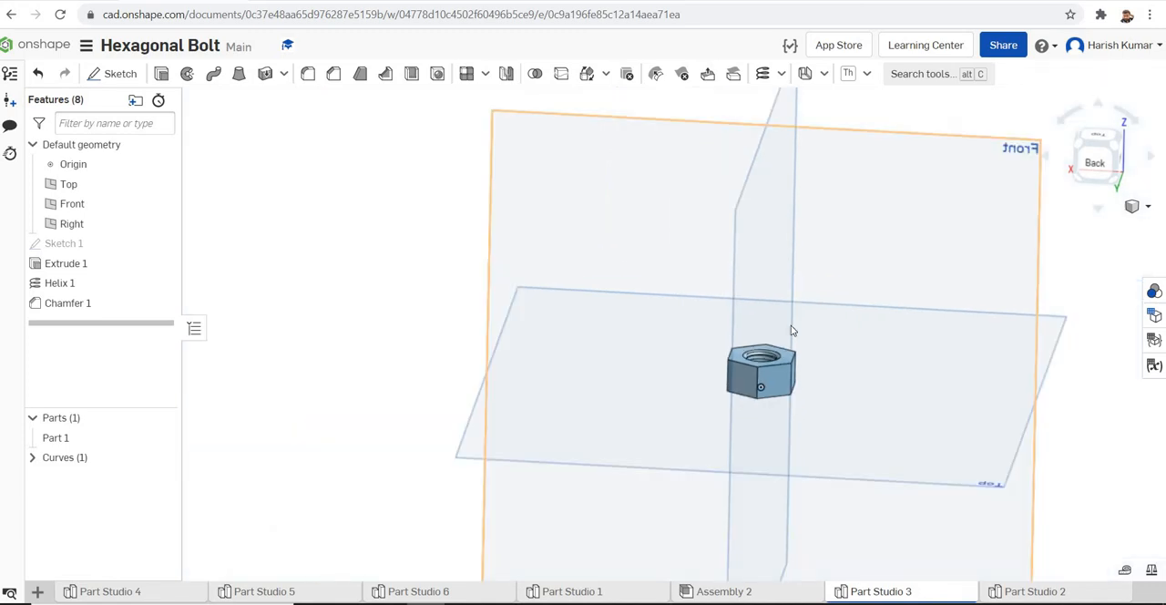
left_click(1144, 206)
left_click(1078, 229)
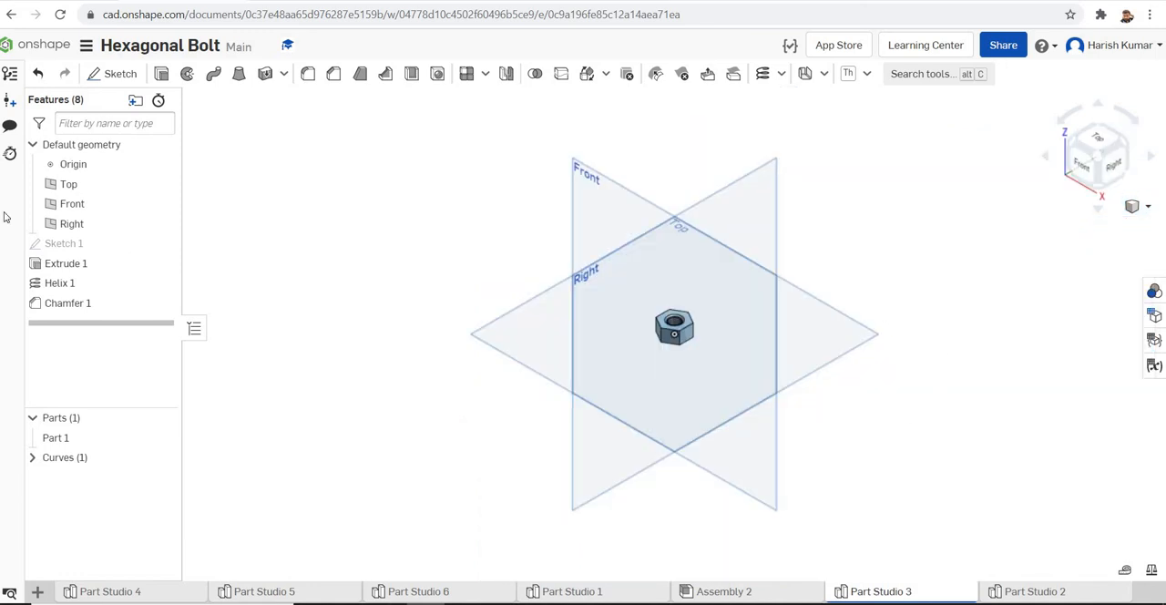
Start a new sketch on the Front plane and orient the view normal to the sketch plane
left_click(72, 203)
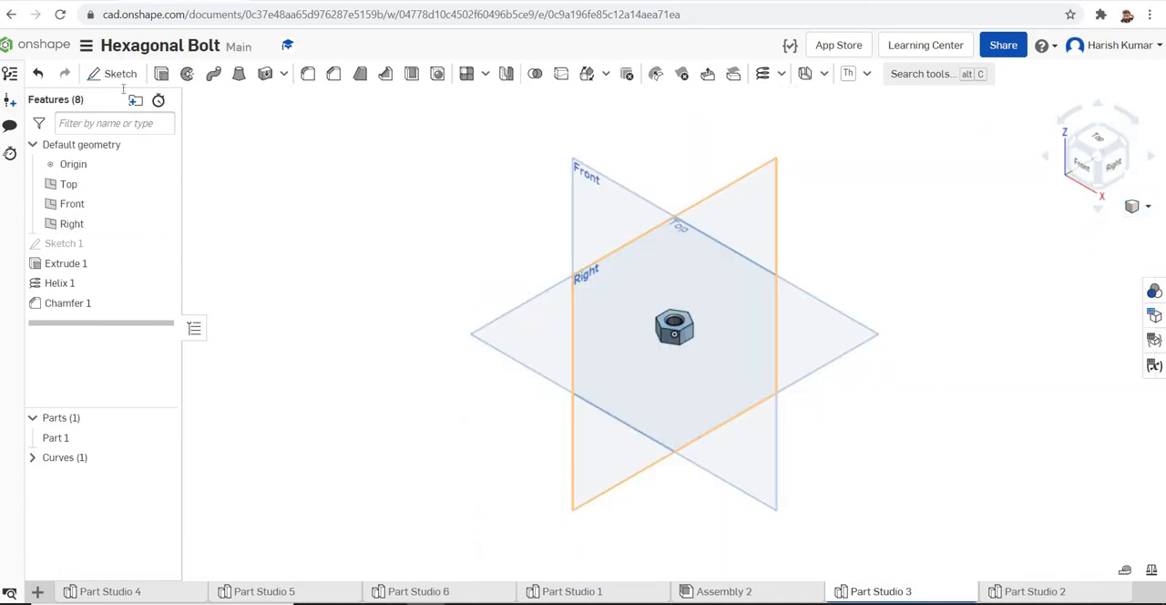
key("shift+s")
left_click(597, 185)
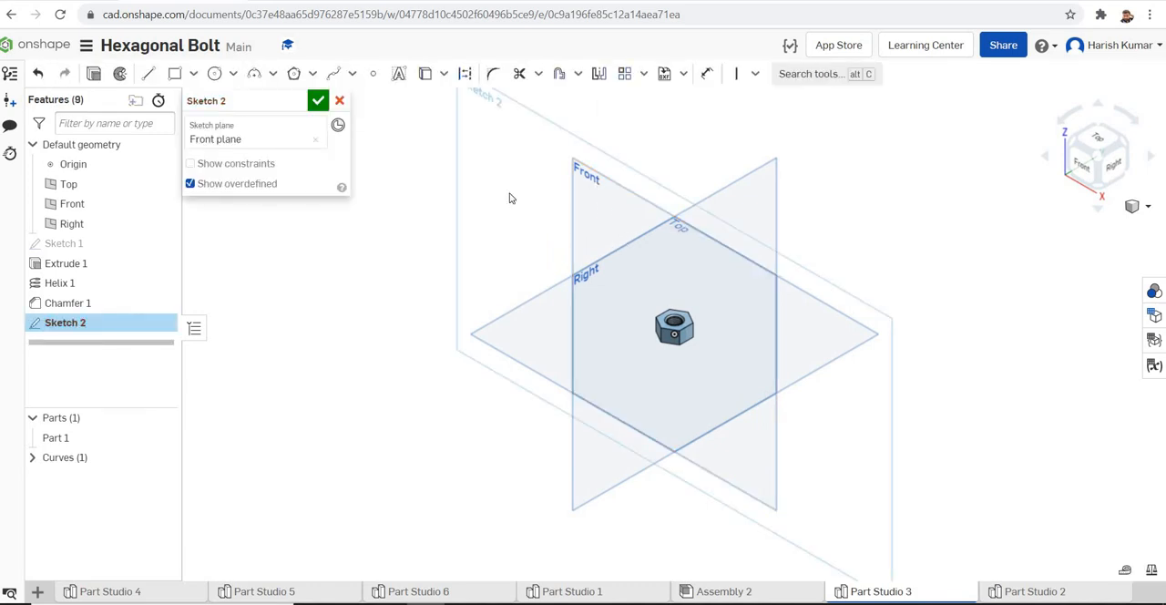
right_click(510, 199)
left_click(551, 307)
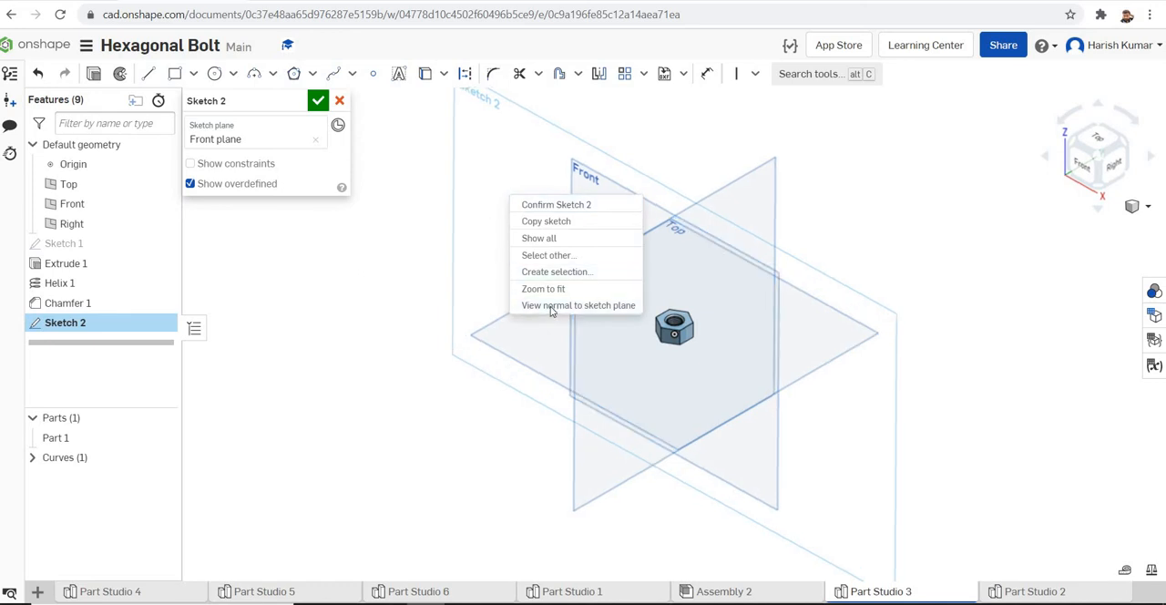
left_click(551, 308)
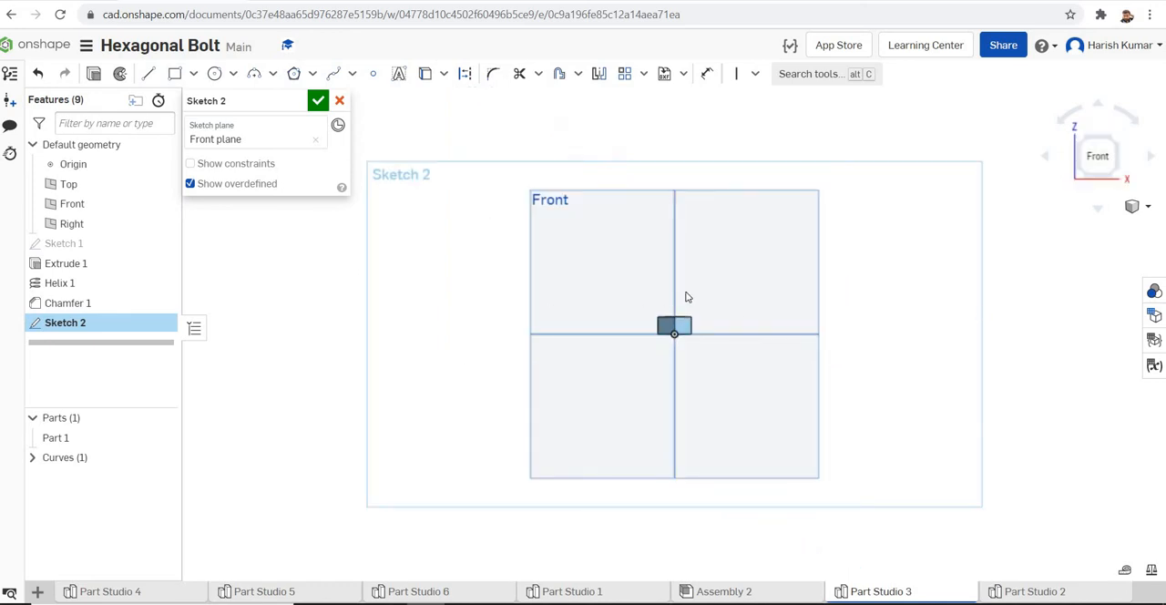
scroll(685, 299, "up", 3)
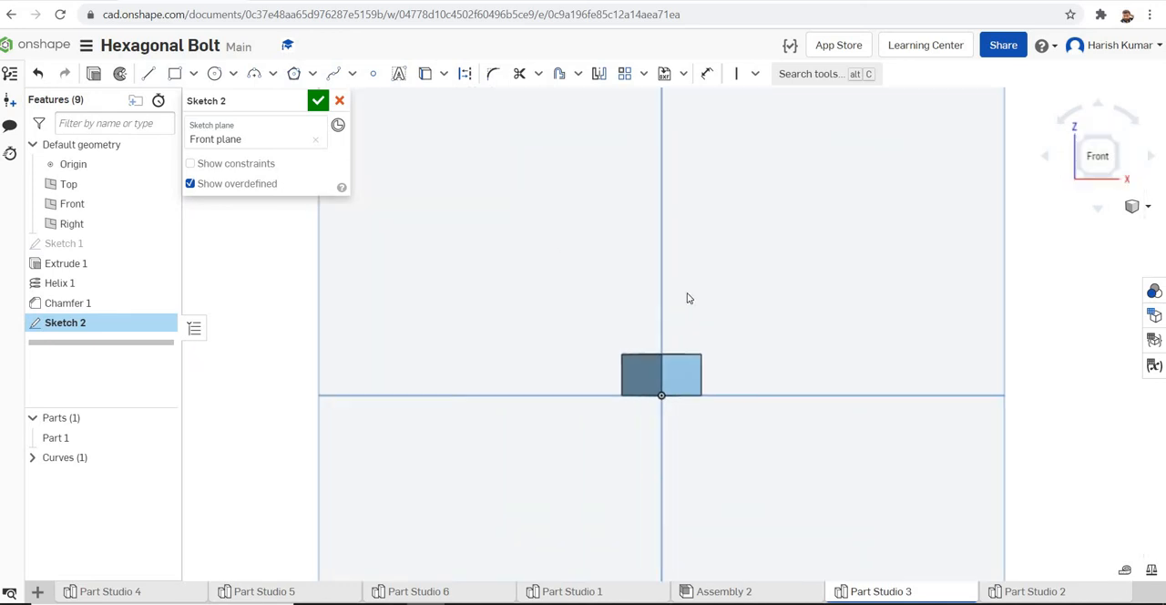
Switch the display style to Translucent so the helix inside the nut can be seen
left_click(1148, 208)
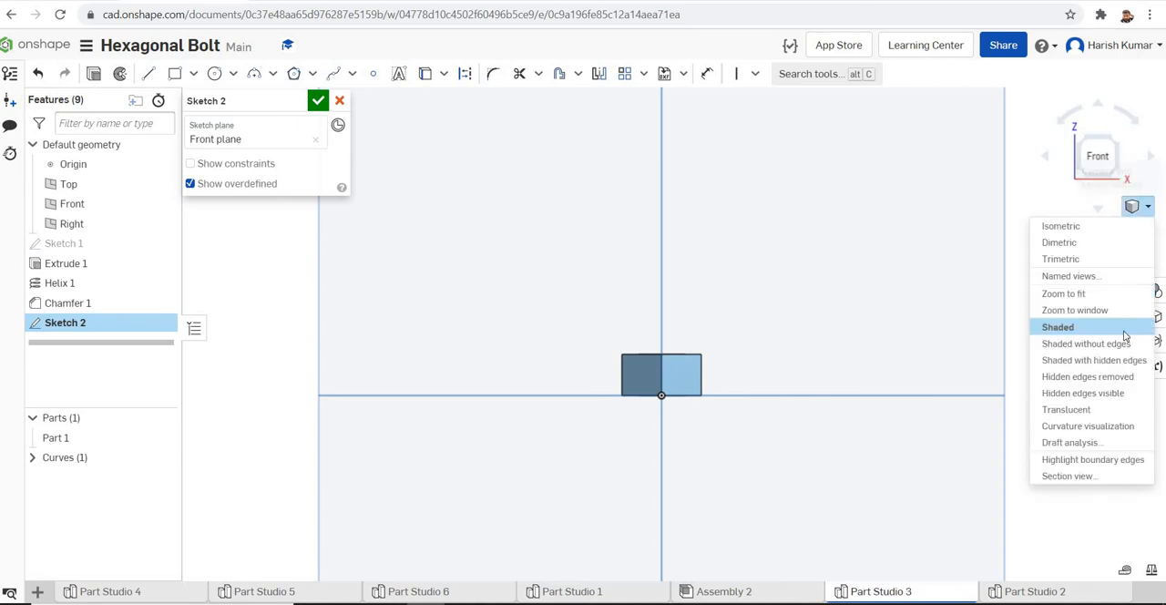
left_click(1084, 413)
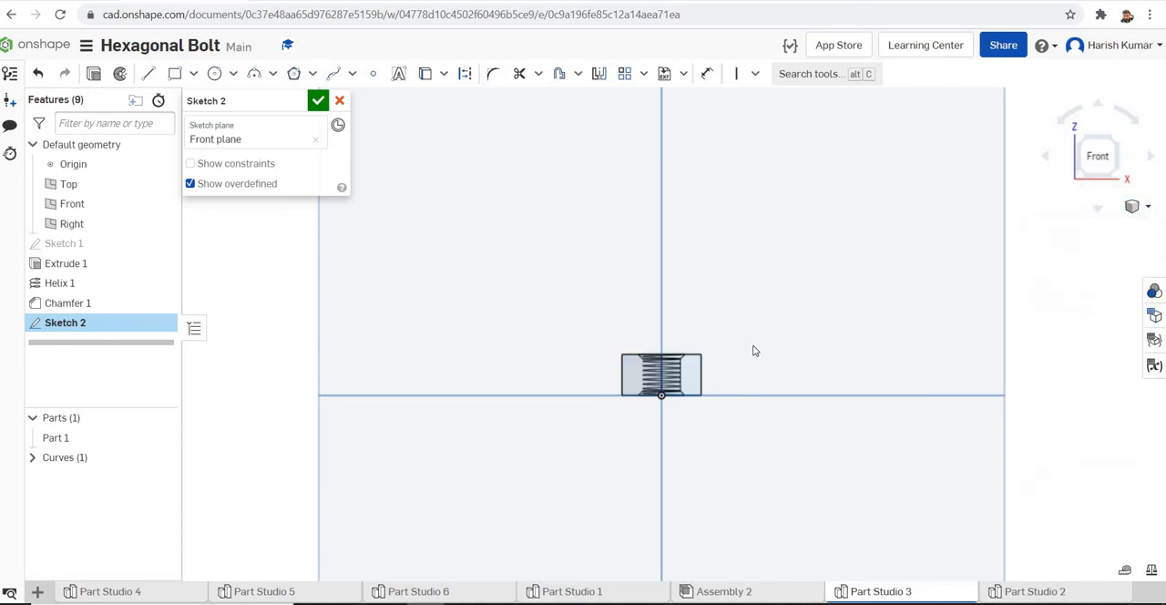
scroll(754, 351, "up", 3)
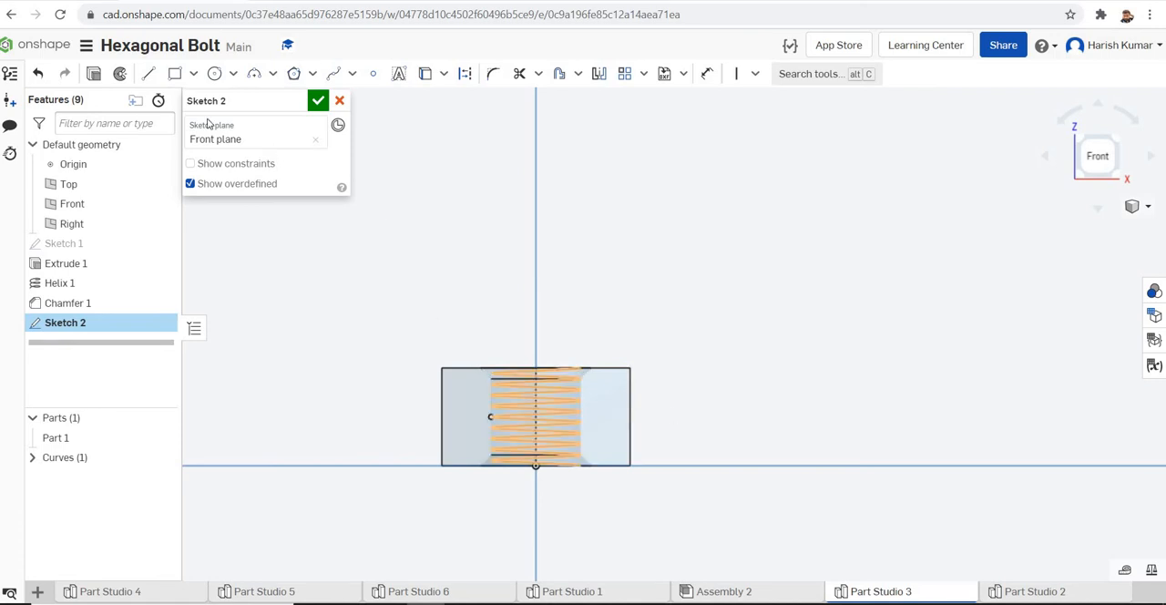
Sketch a closed triangle with sides about 1 mm long beside the nut, with one vertical side and its tip pointing away from the nut
left_click(148, 73)
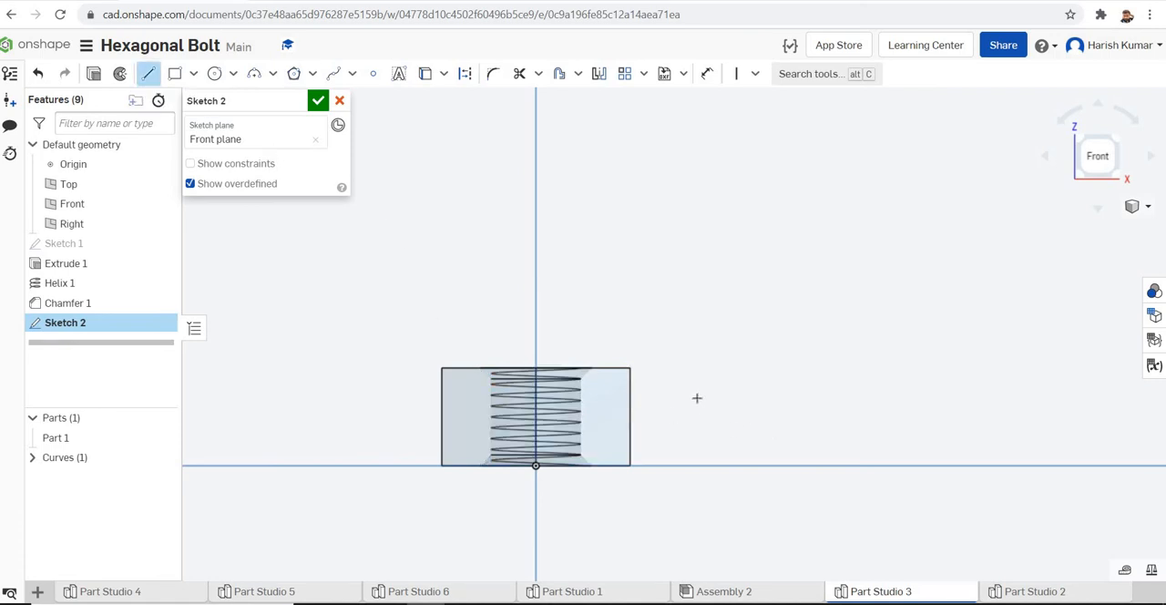
scroll(679, 394, "up", 2)
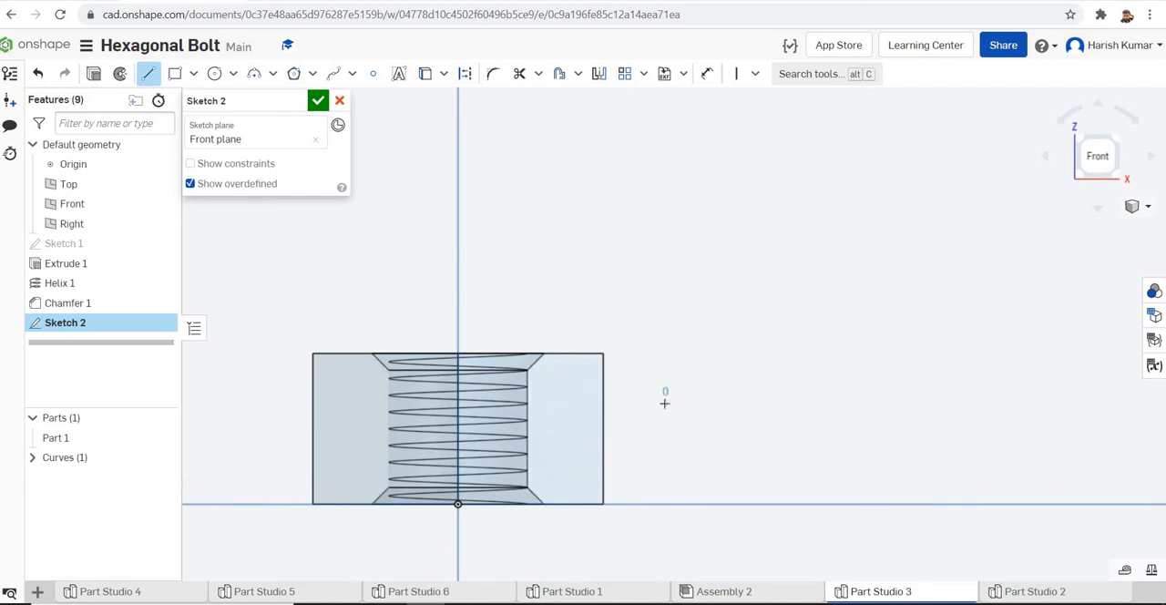
left_click(665, 393)
left_click(666, 414)
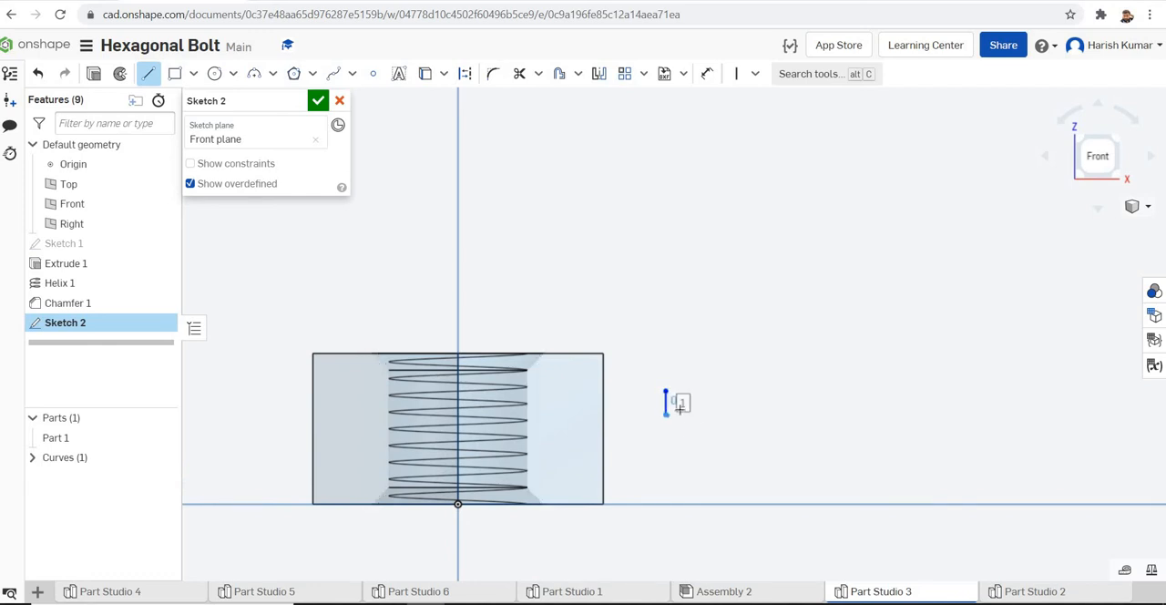
left_click(687, 403)
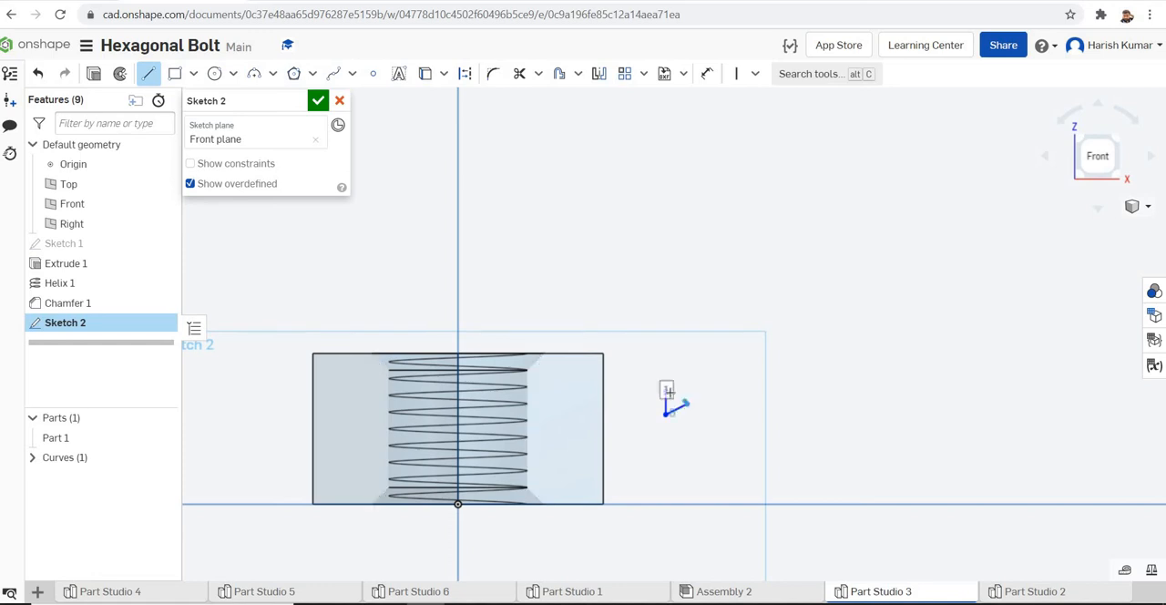
left_click(666, 392)
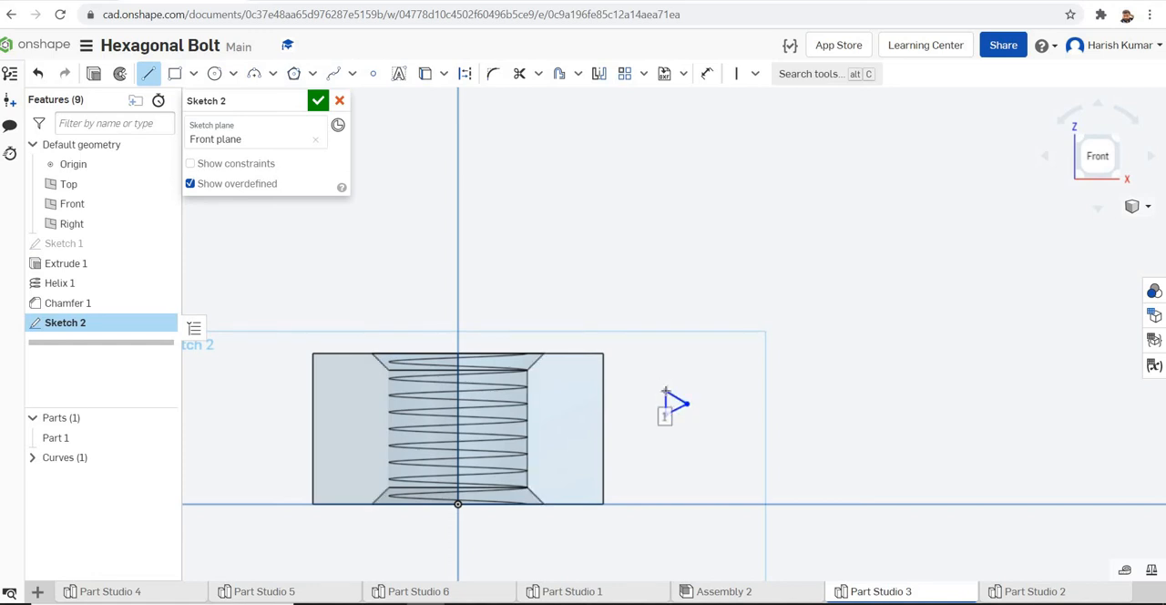
Apply Equal constraints between the triangle's sides to make it equilateral
scroll(680, 369, "up", 5)
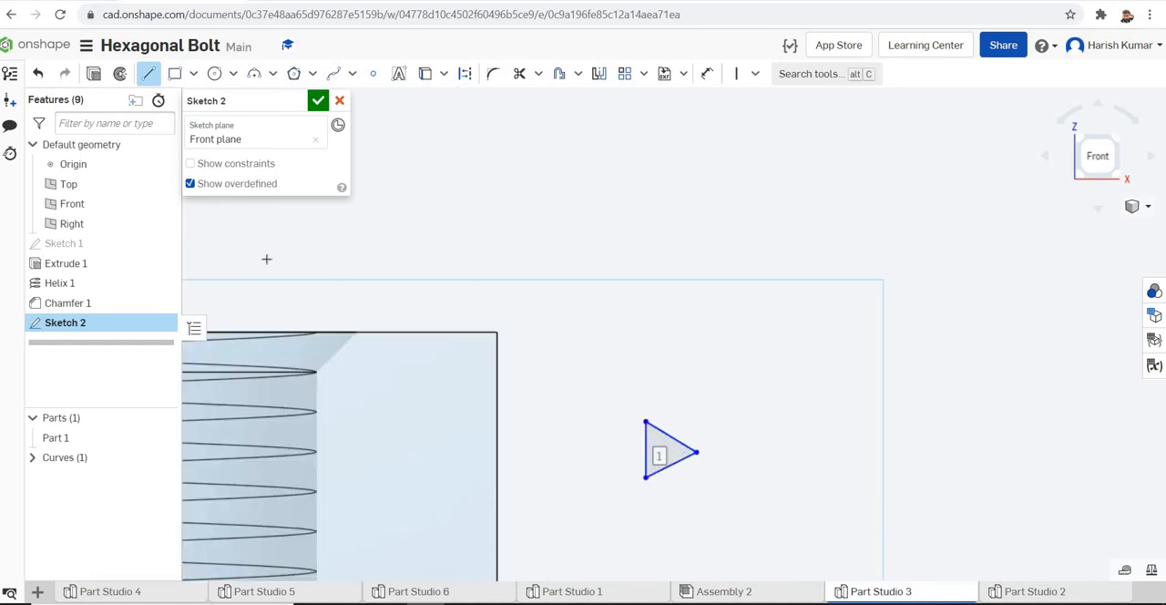
left_click(191, 164)
left_click(191, 164)
left_click(756, 75)
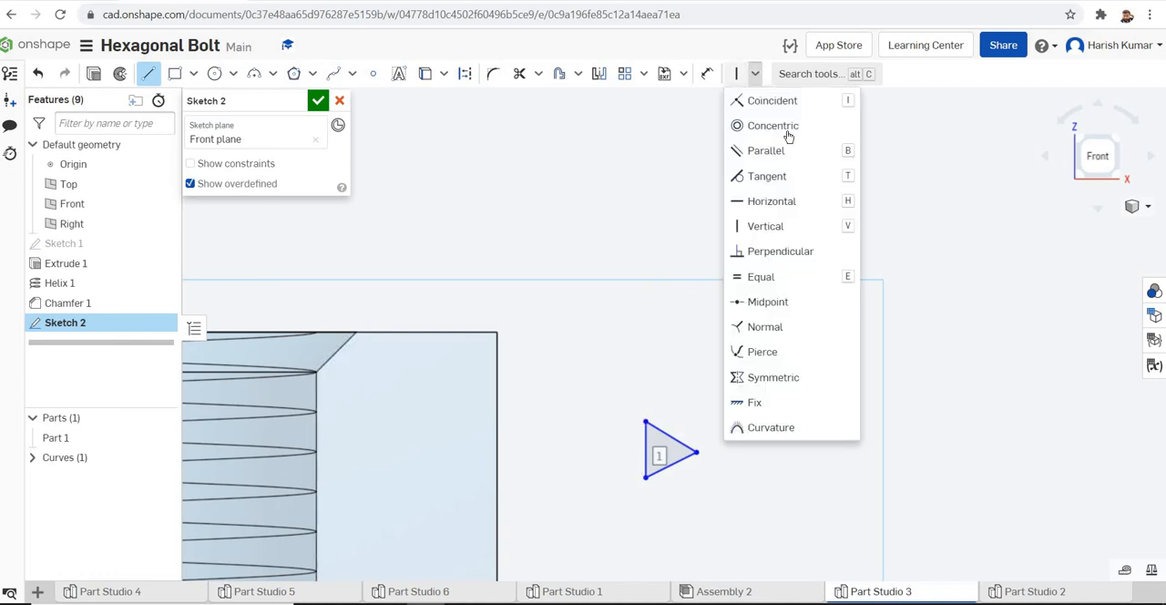
left_click(764, 278)
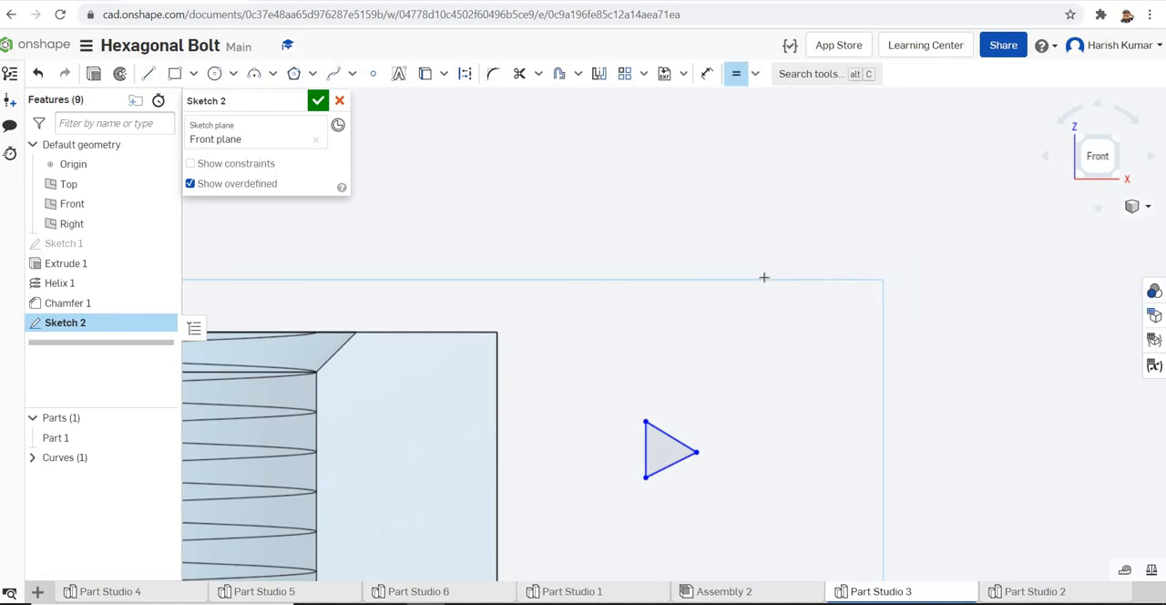
left_click(668, 432)
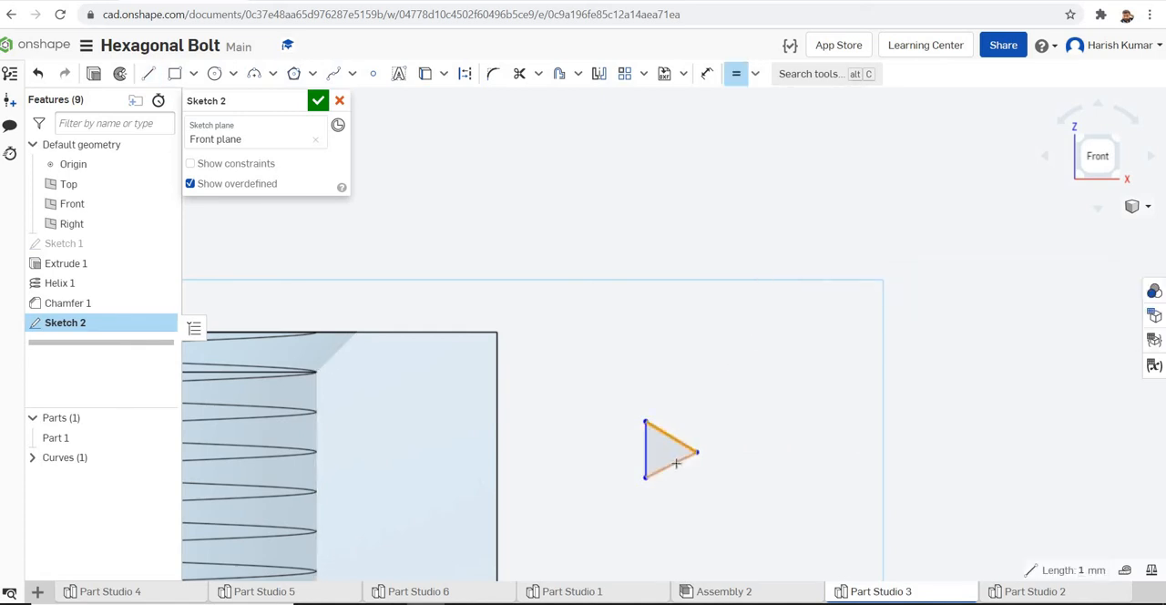
left_click(675, 463)
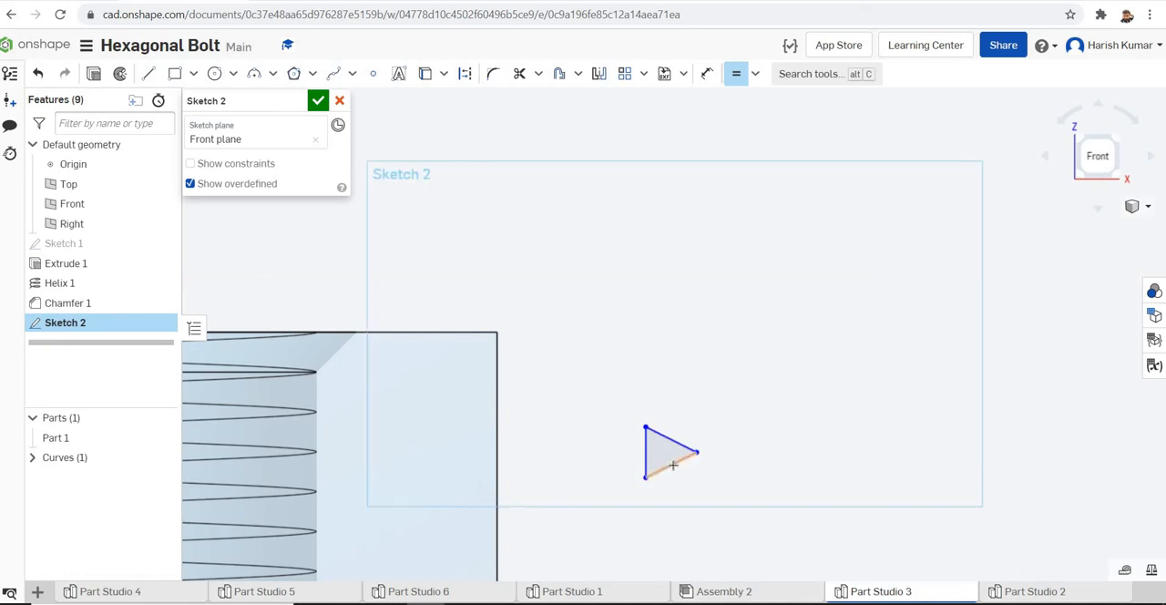
left_click(673, 465)
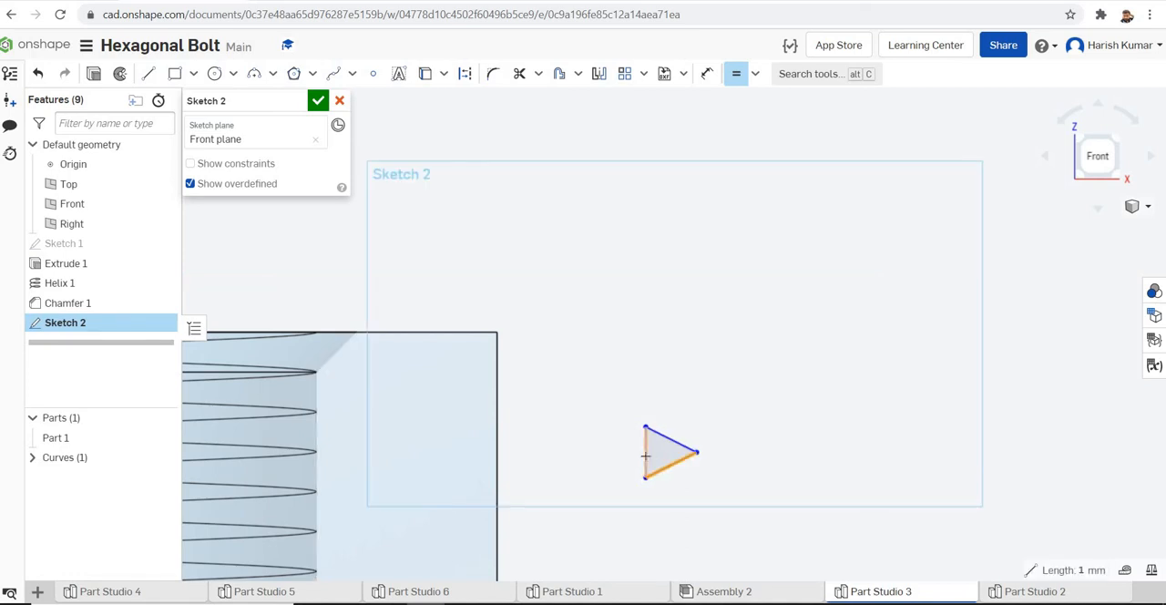
left_click(645, 456)
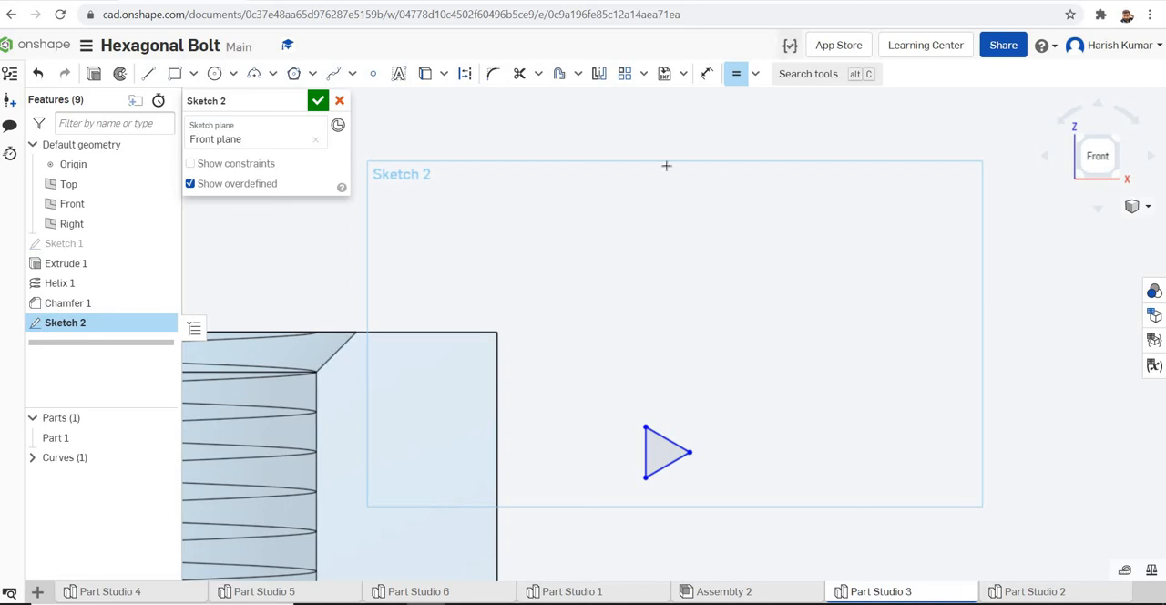
Dimension the triangle's vertical side to 0.99 mm
left_click(706, 78)
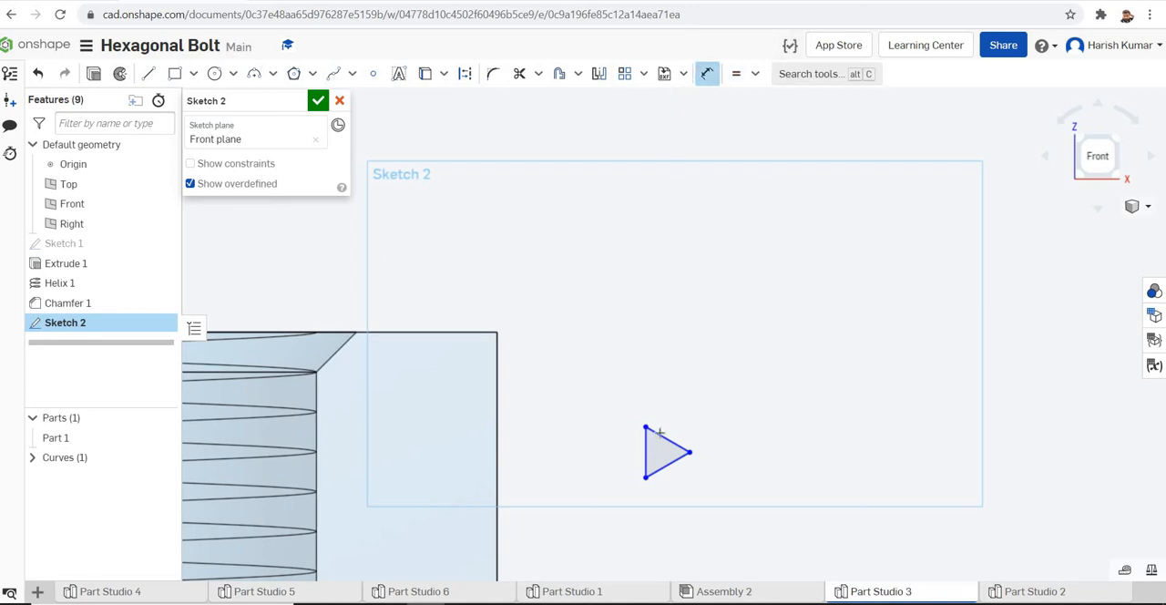
left_click(645, 449)
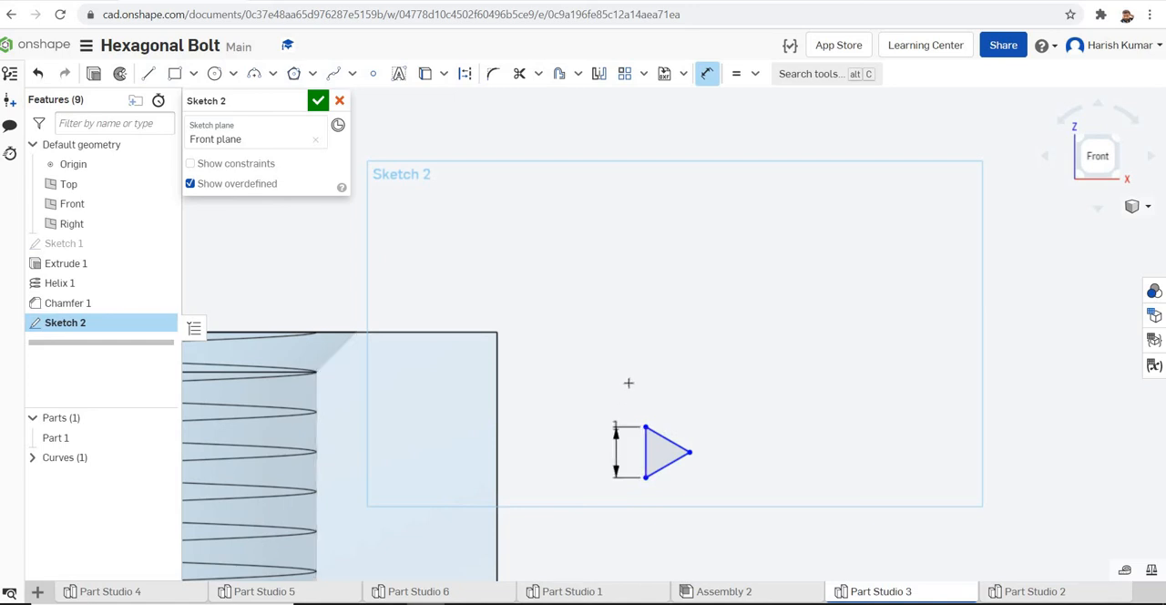
left_click(716, 376)
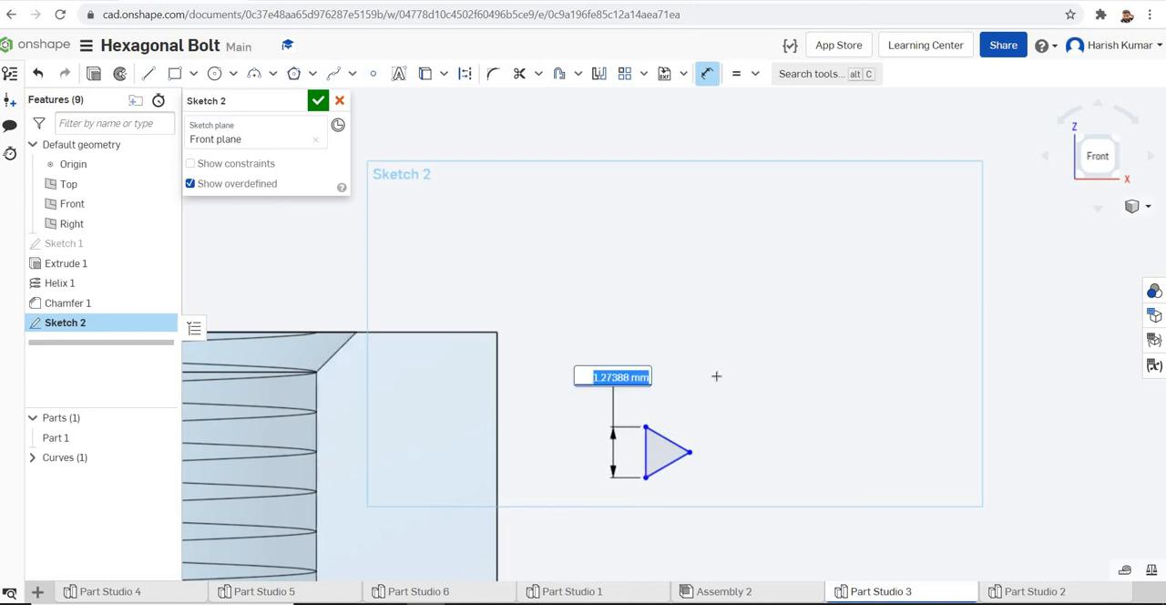
type("0.99")
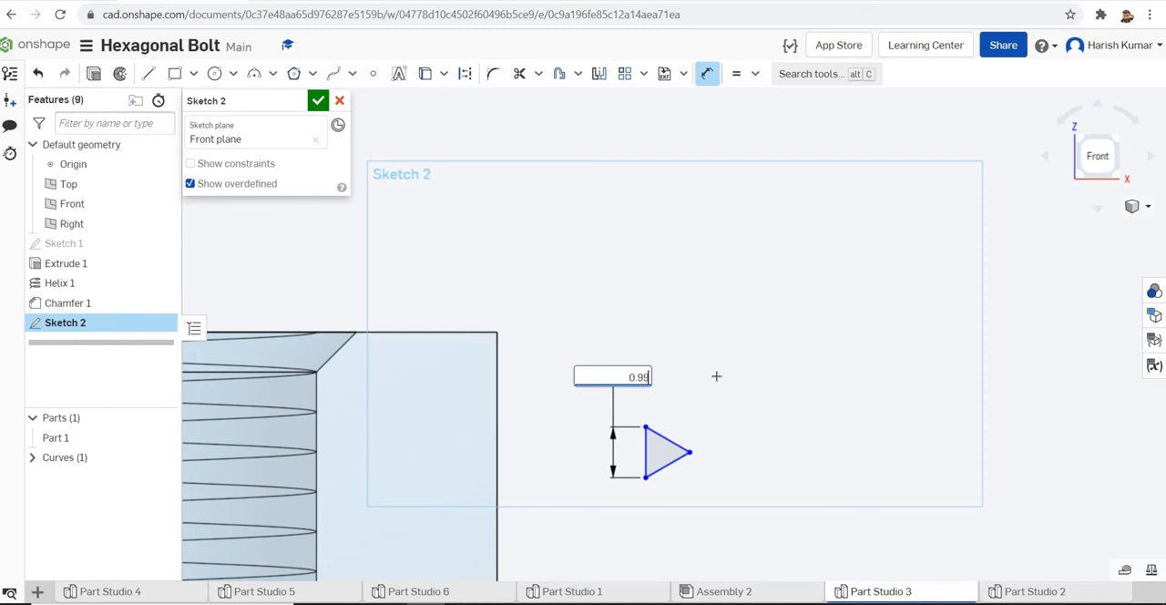
key("Return")
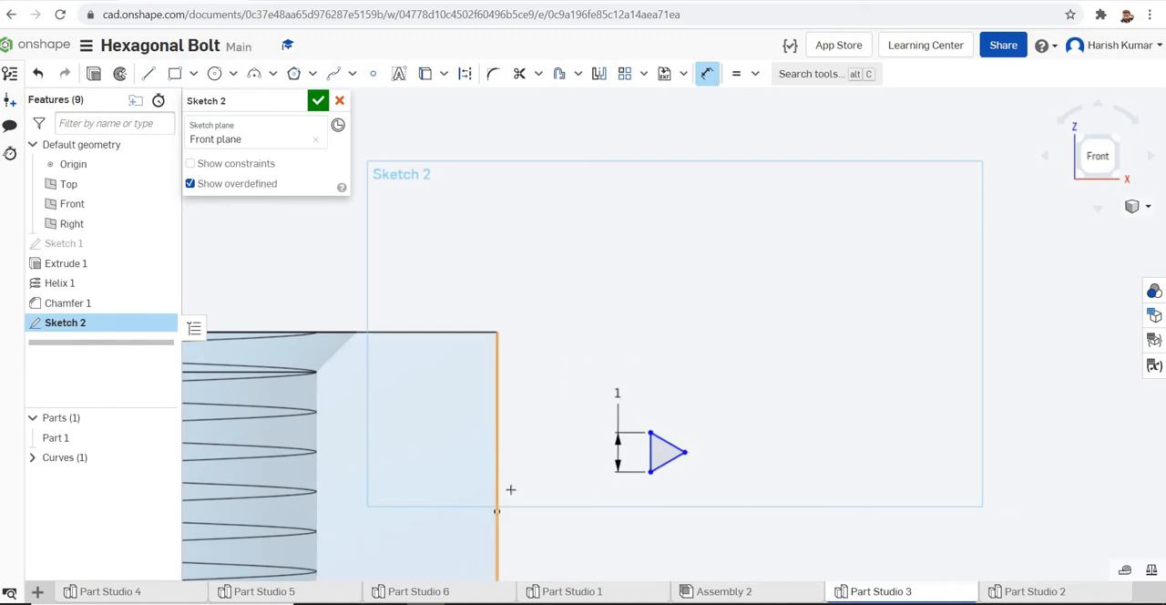
Constrain the triangle's upper vertex to the helix with Pierce and finish the sketch
scroll(814, 443, "down", 4)
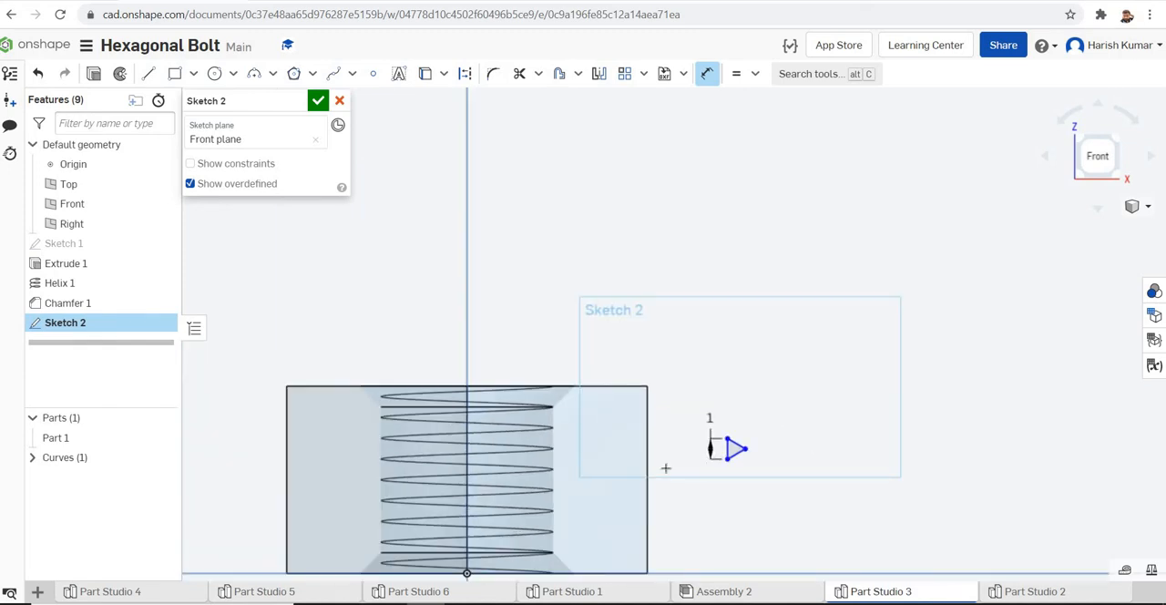
scroll(648, 472, "up", 2)
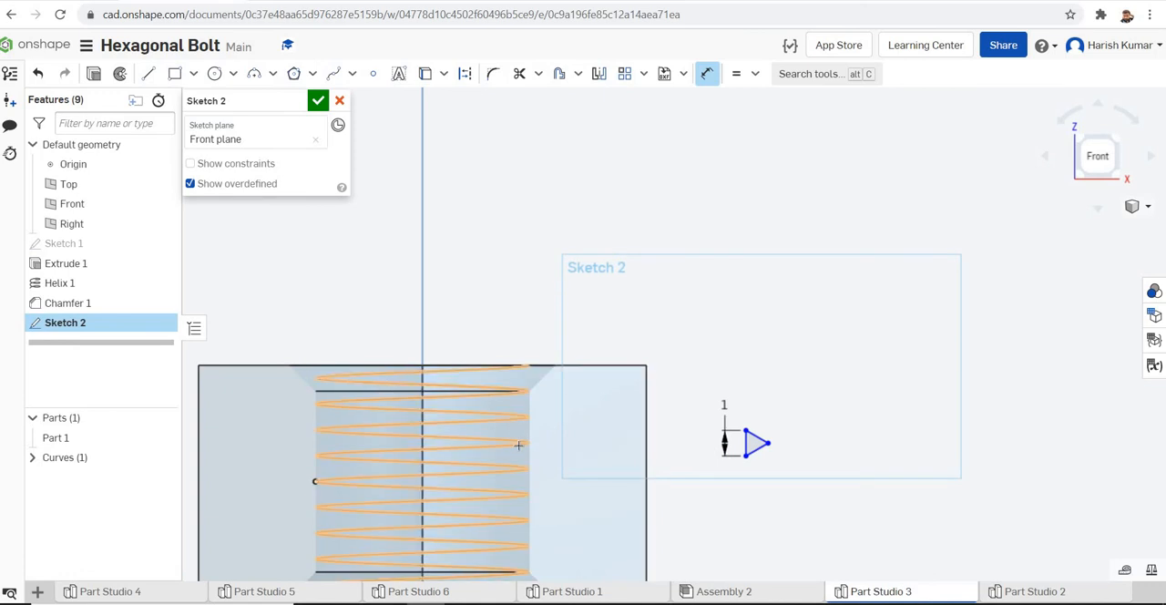
left_click(756, 75)
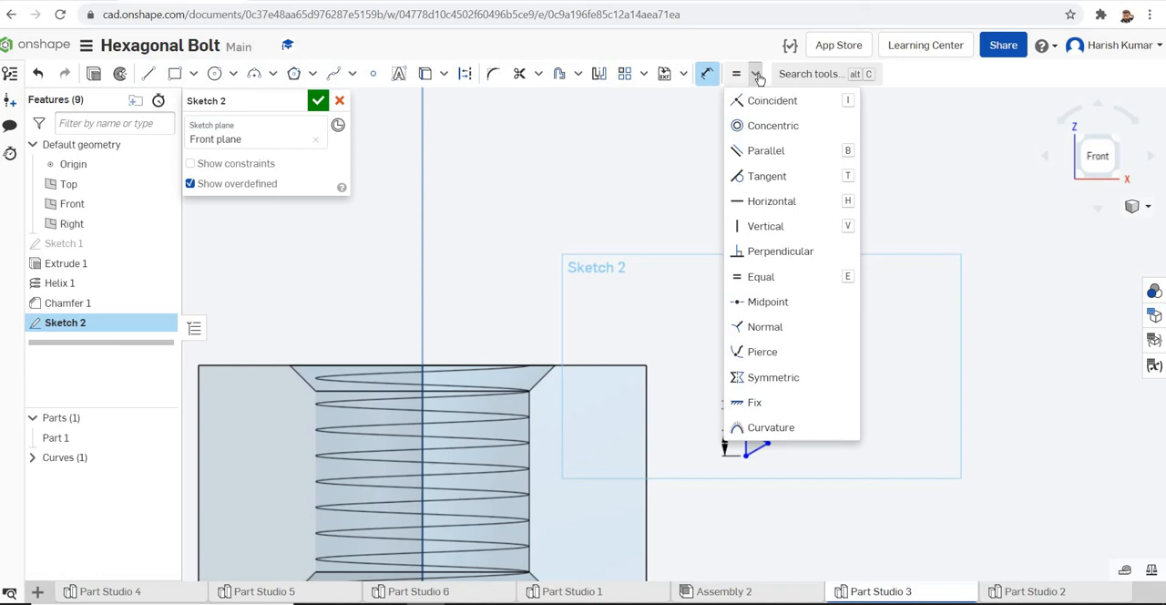
left_click(779, 359)
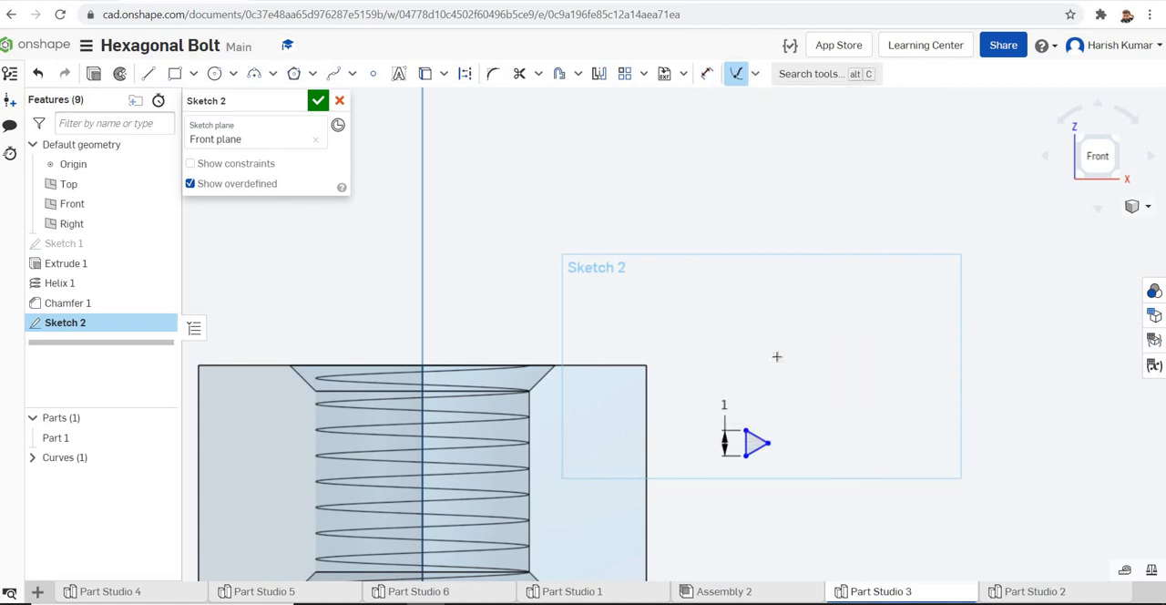
scroll(748, 387, "up", 3)
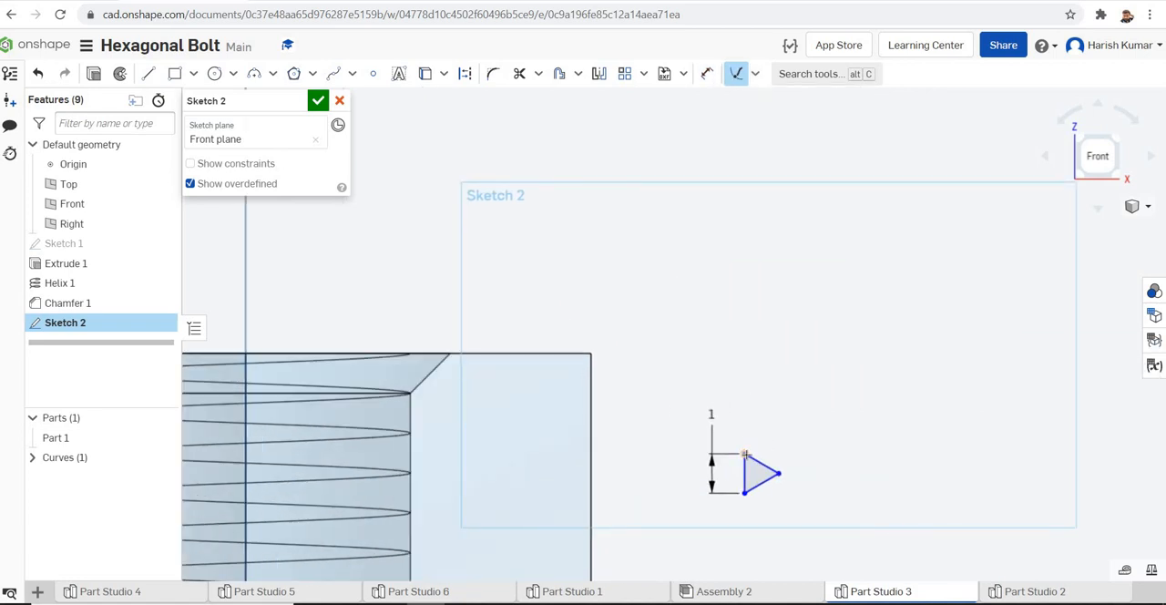
left_click(744, 454)
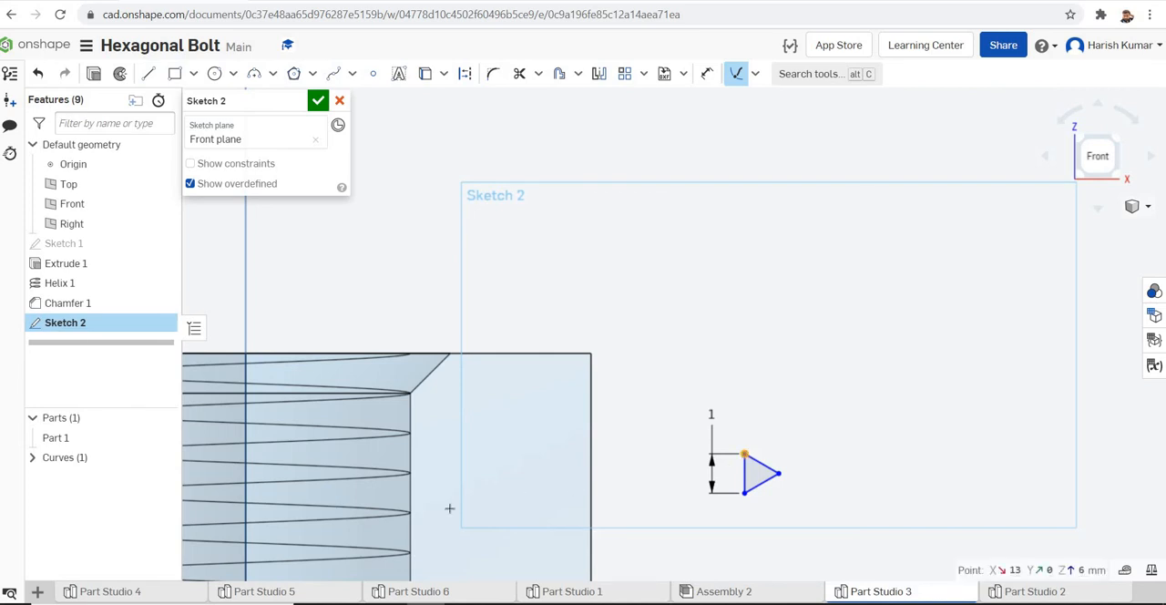
left_click(399, 476)
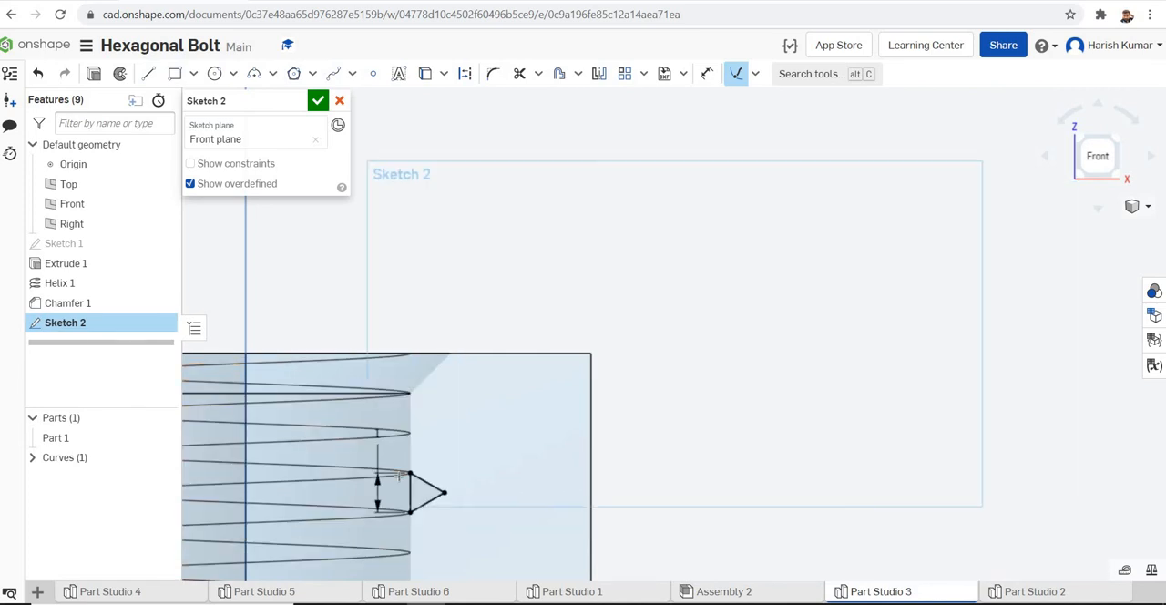
scroll(732, 428, "down", 3)
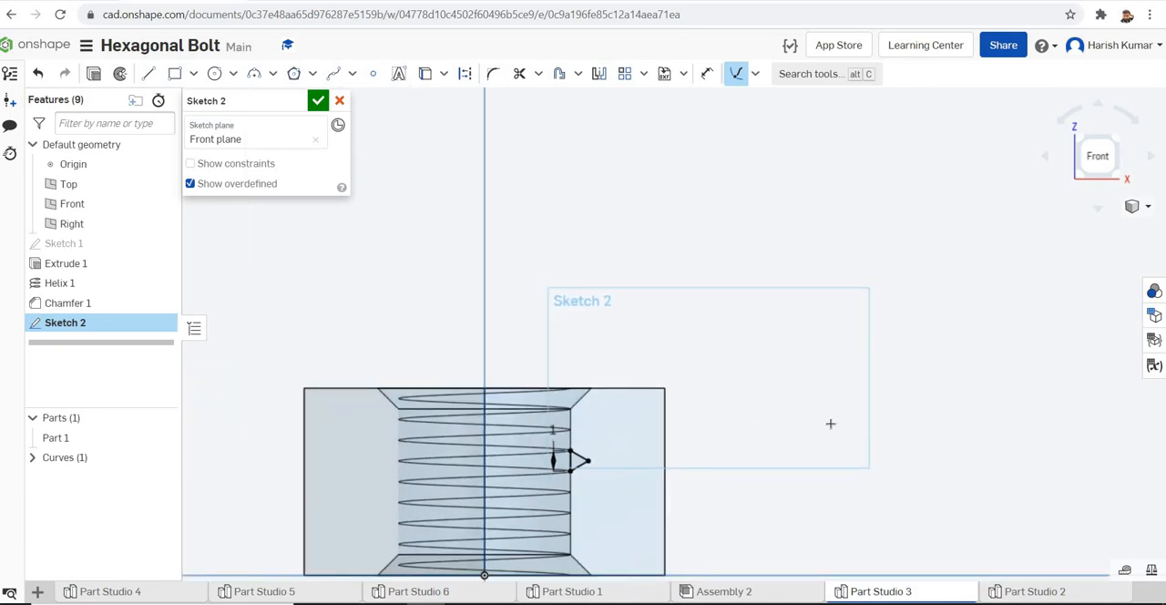
left_click(318, 101)
Cut the internal thread with a Remove sweep of the triangular profile from Sketch 2 along the helix curve
scroll(566, 314, "down", 2)
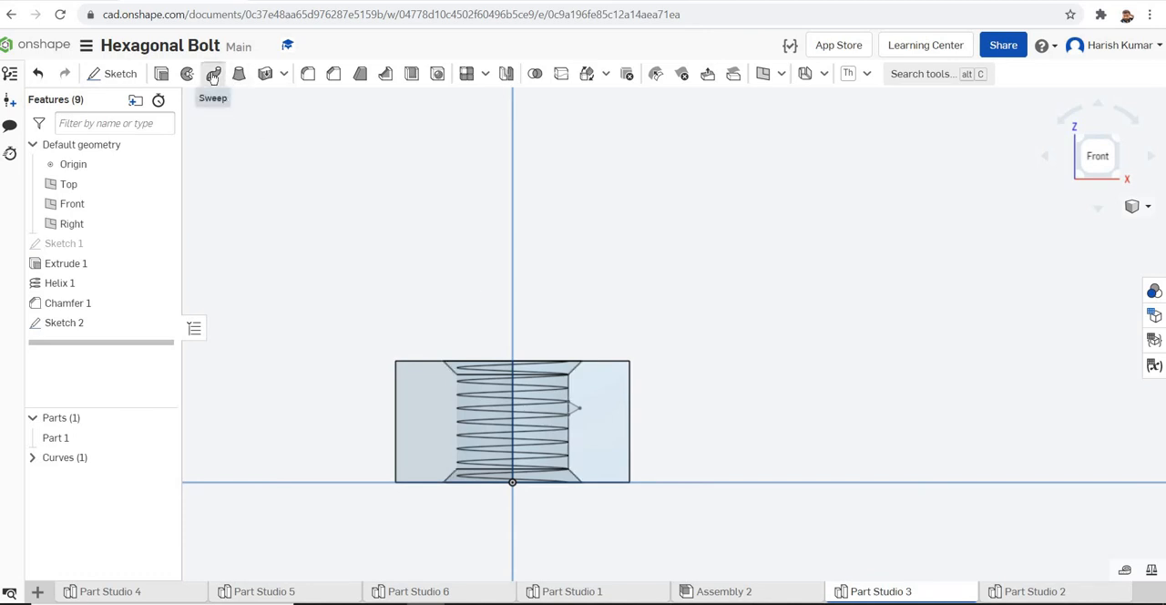
left_click(214, 76)
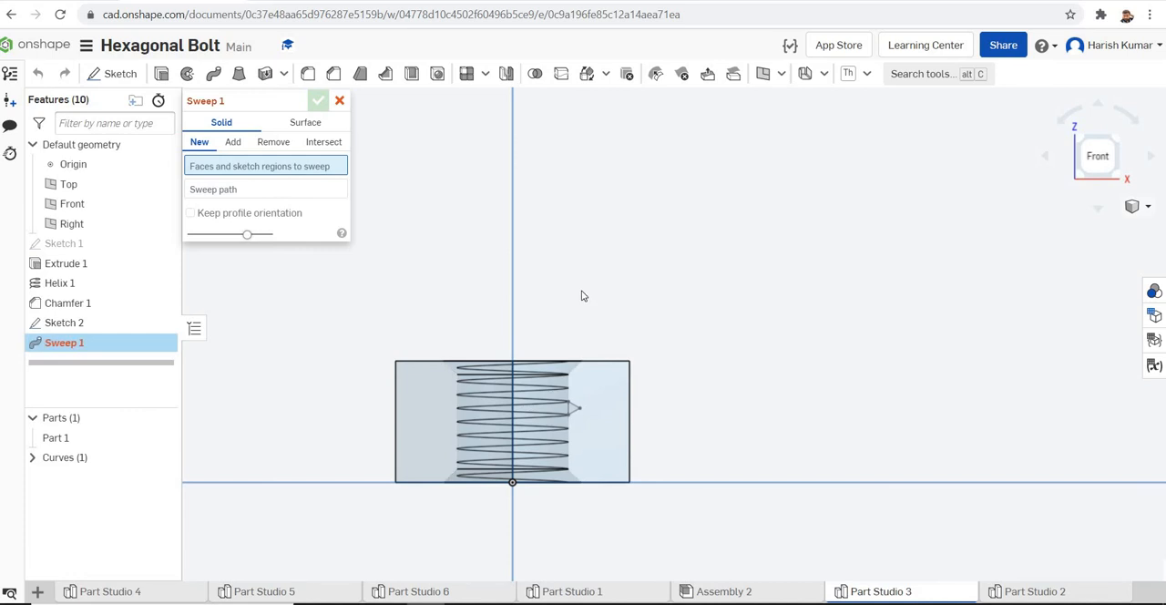
left_click(273, 144)
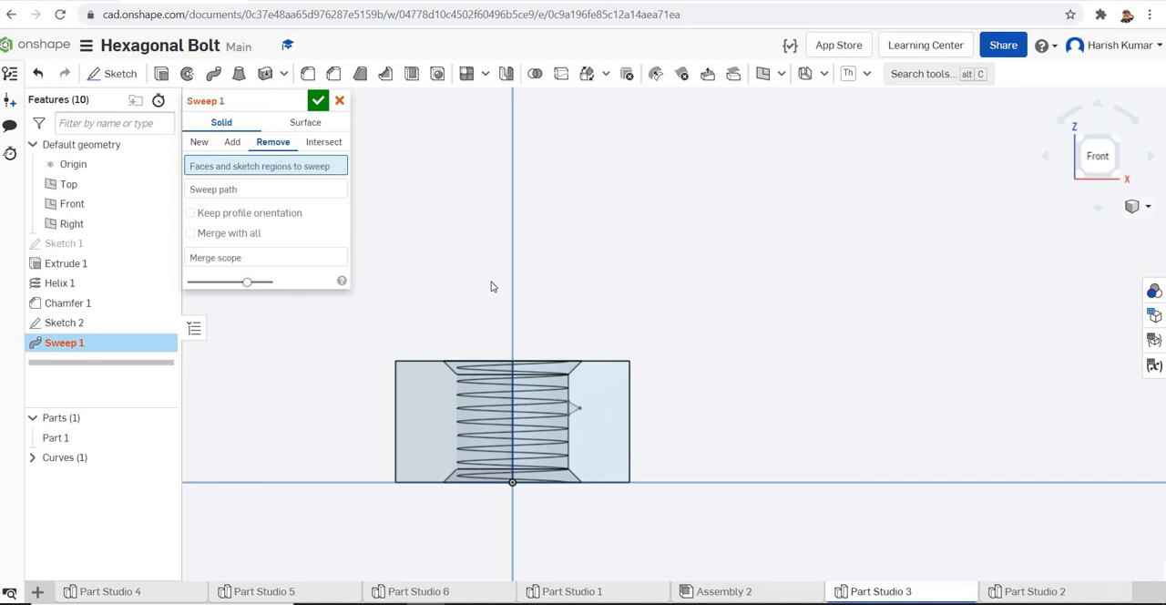
left_click(73, 327)
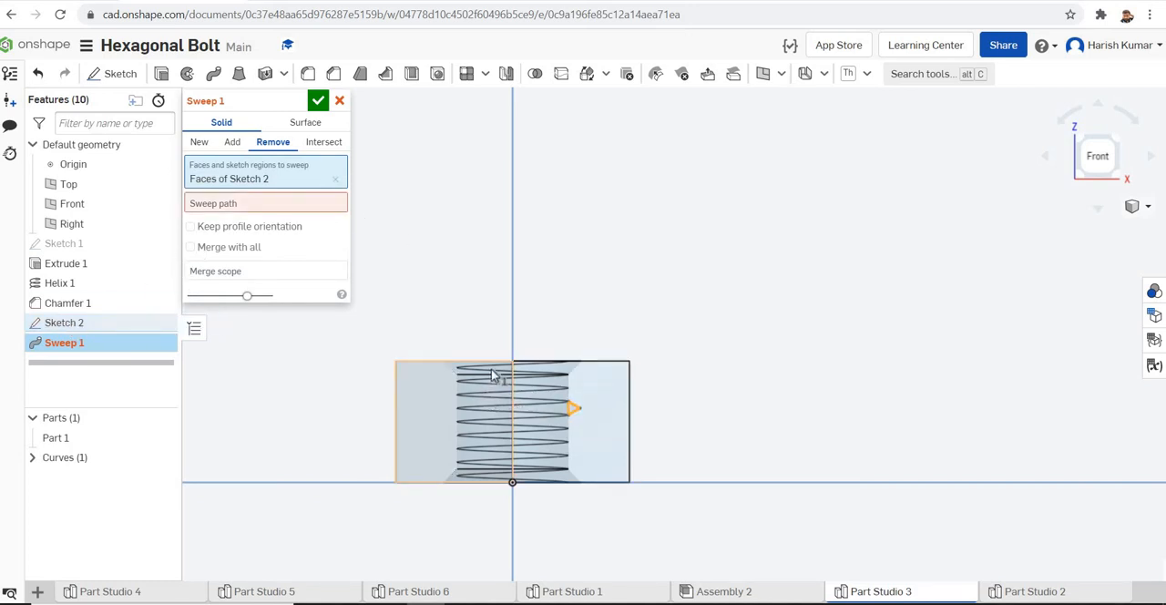
right_click_drag(641, 309, 641, 334)
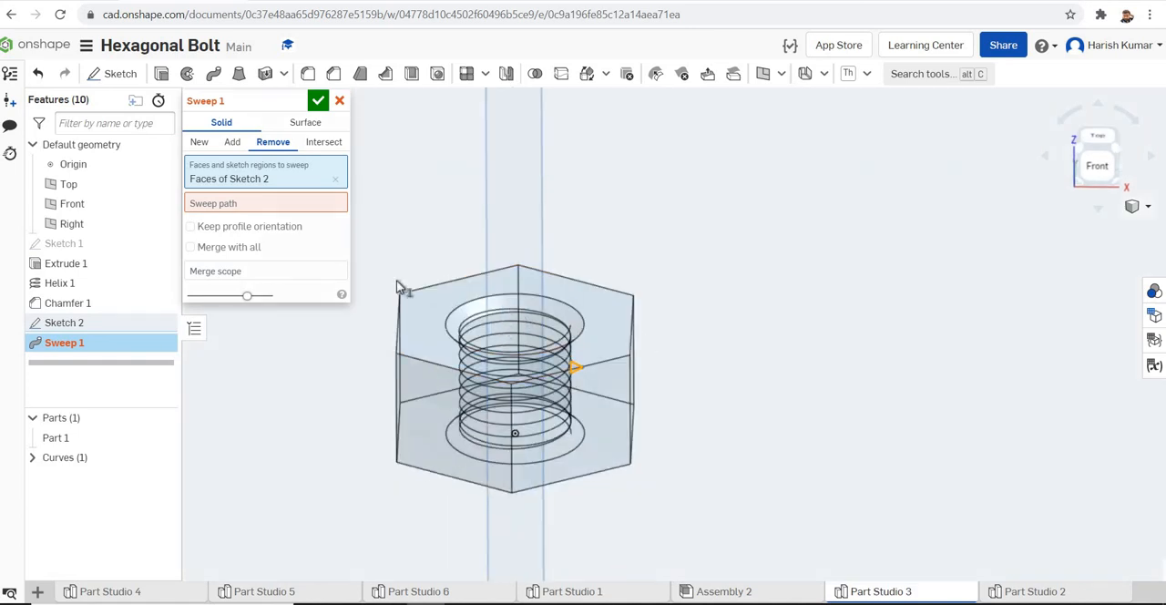
left_click(299, 205)
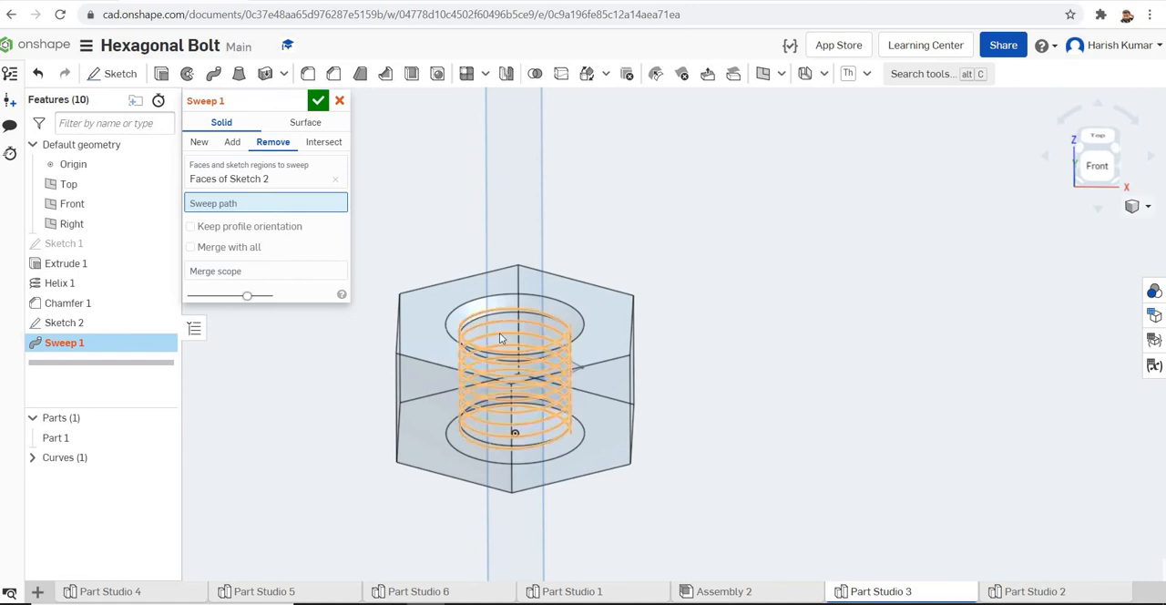
left_click(500, 339)
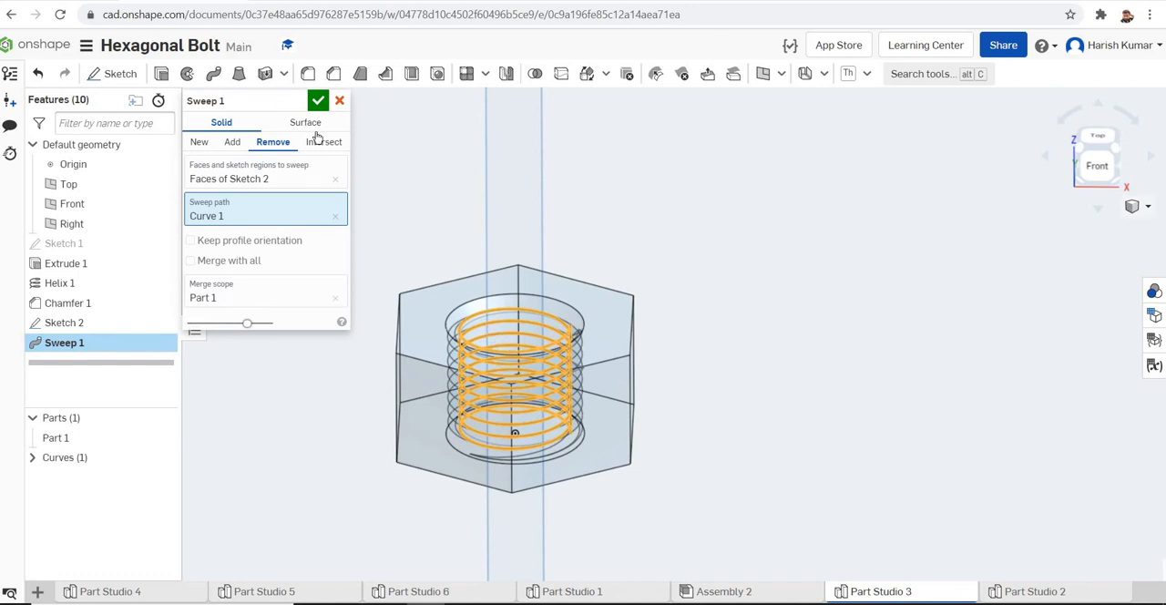
left_click(318, 101)
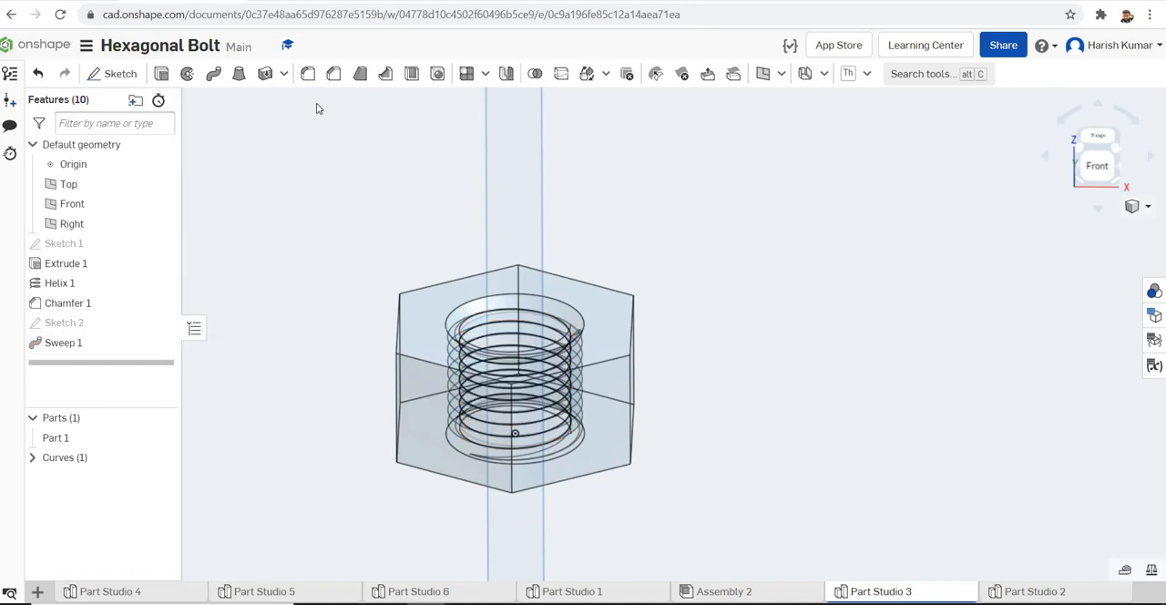
Switch the nut's display style from Translucent to Shaded
left_click(1148, 208)
left_click(1076, 347)
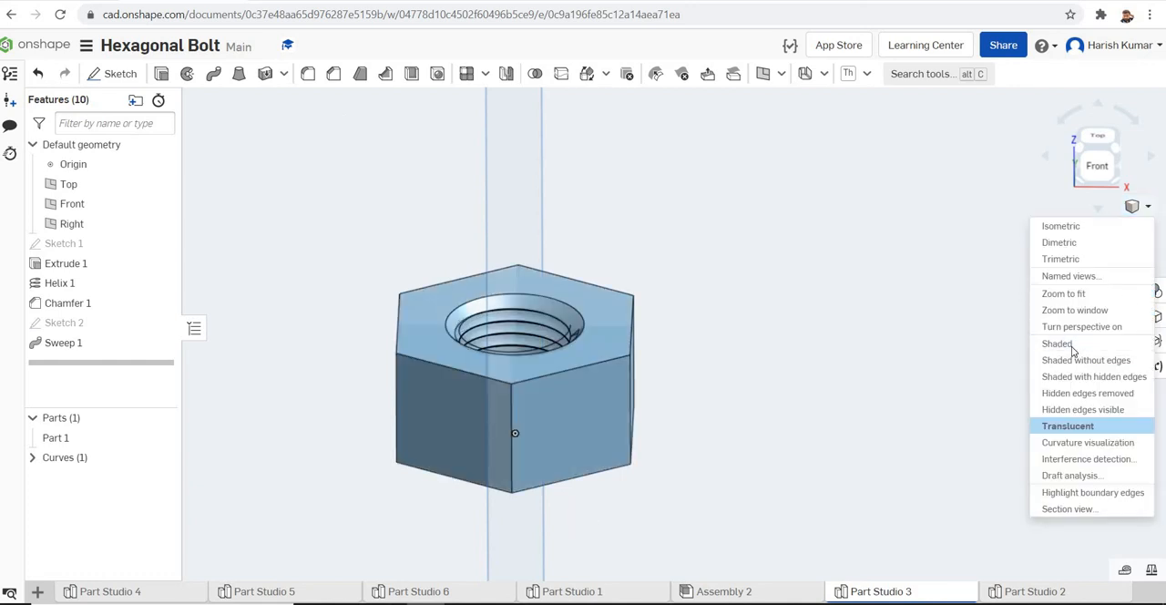
right_click_drag(873, 378, 930, 352)
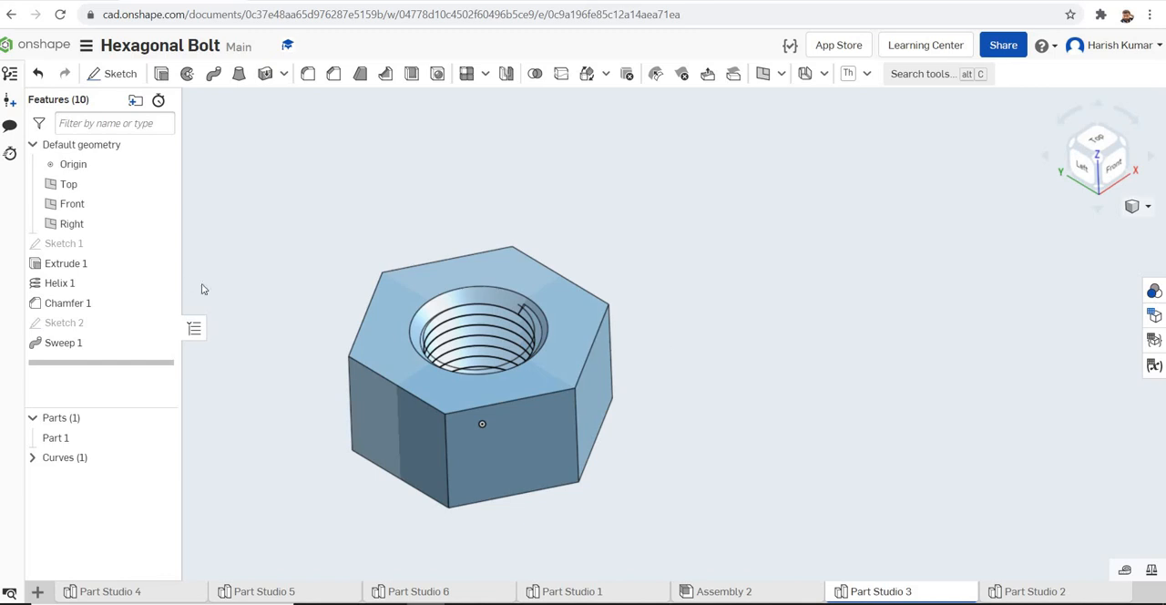
Edit Chamfer 1 on the hole's two edges and set its distance to 1.4 mm
double_click(78, 310)
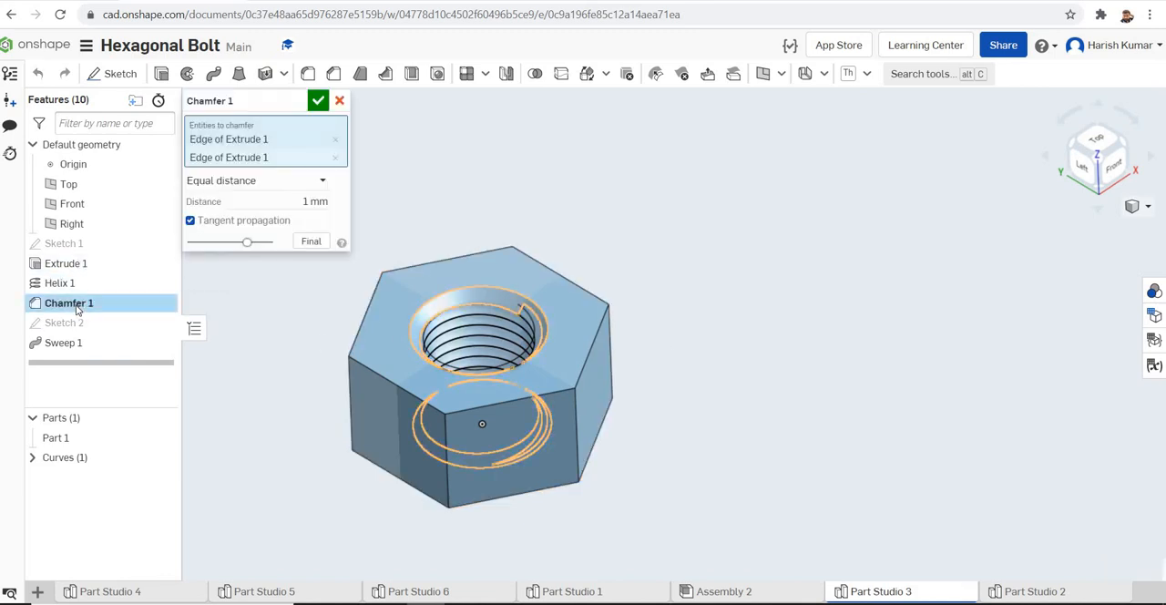
left_click(301, 202)
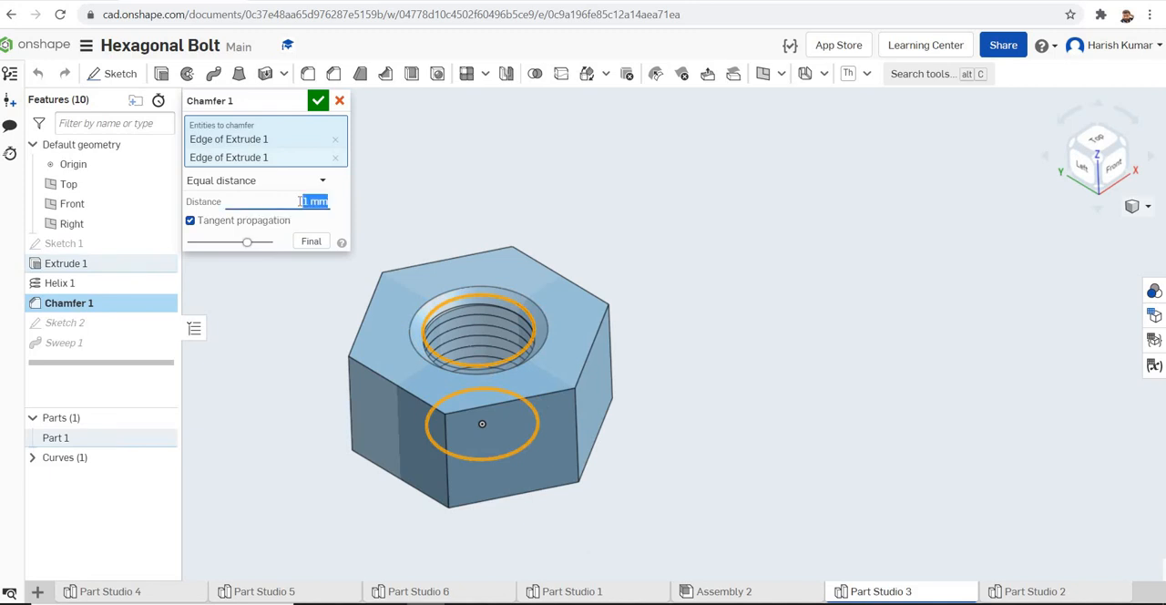
type("1.4")
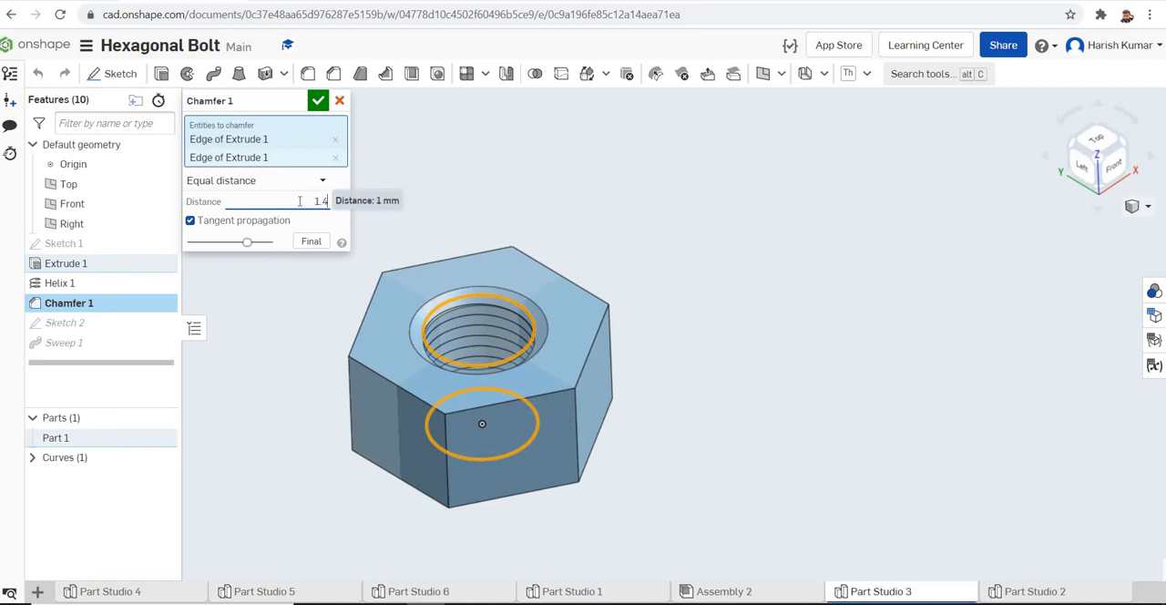
key("Return")
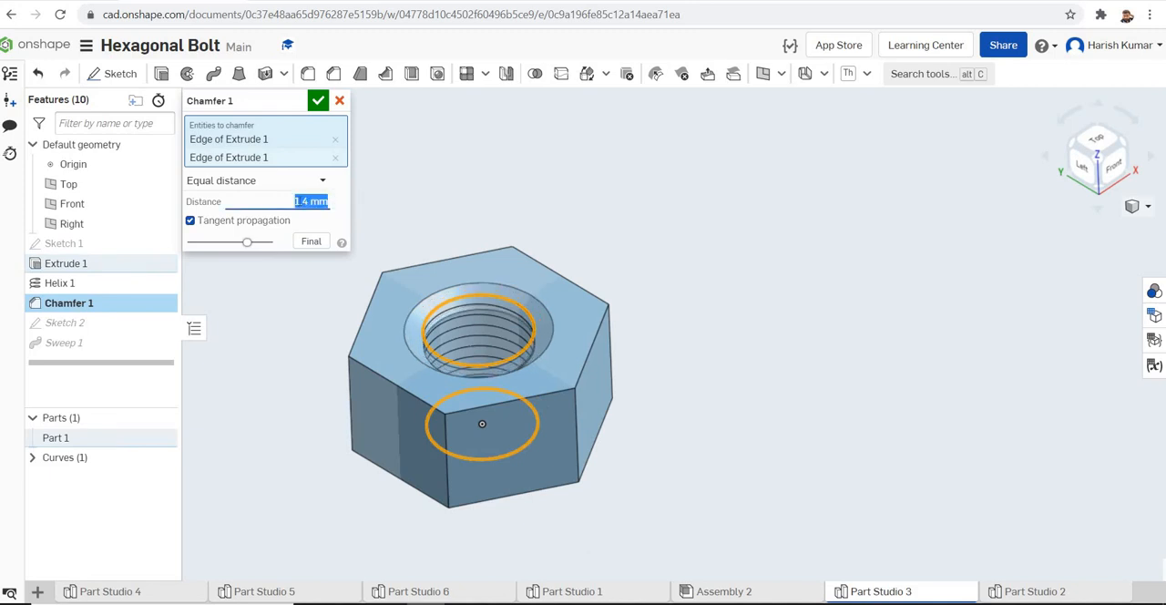
left_click(317, 101)
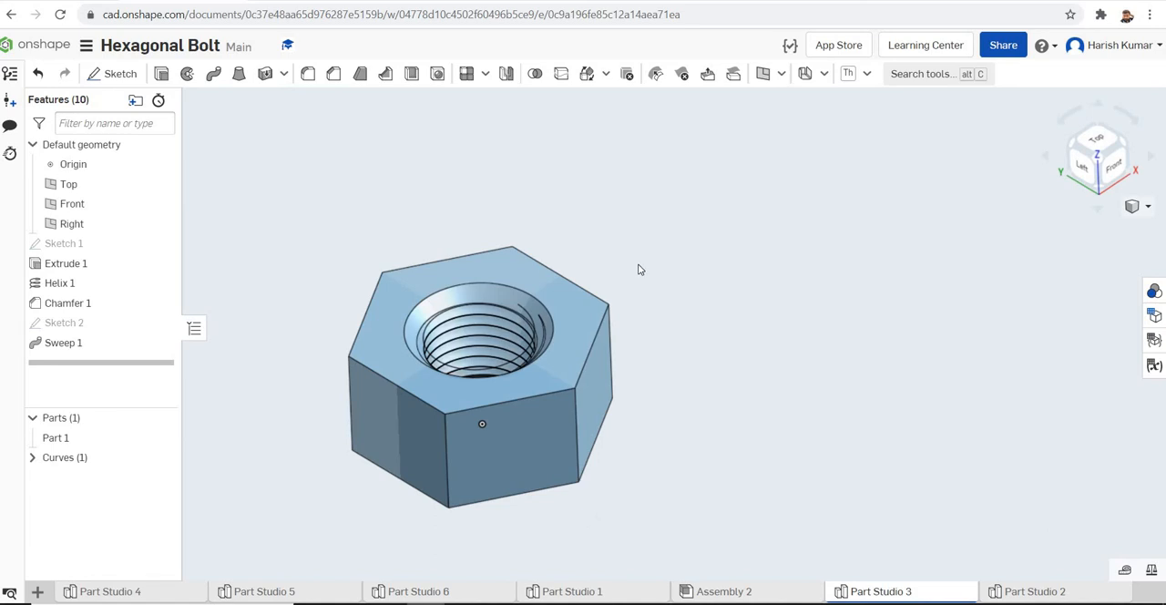
Hide the helix curve and set the nut to the Isometric view
right_click_drag(659, 253, 630, 342)
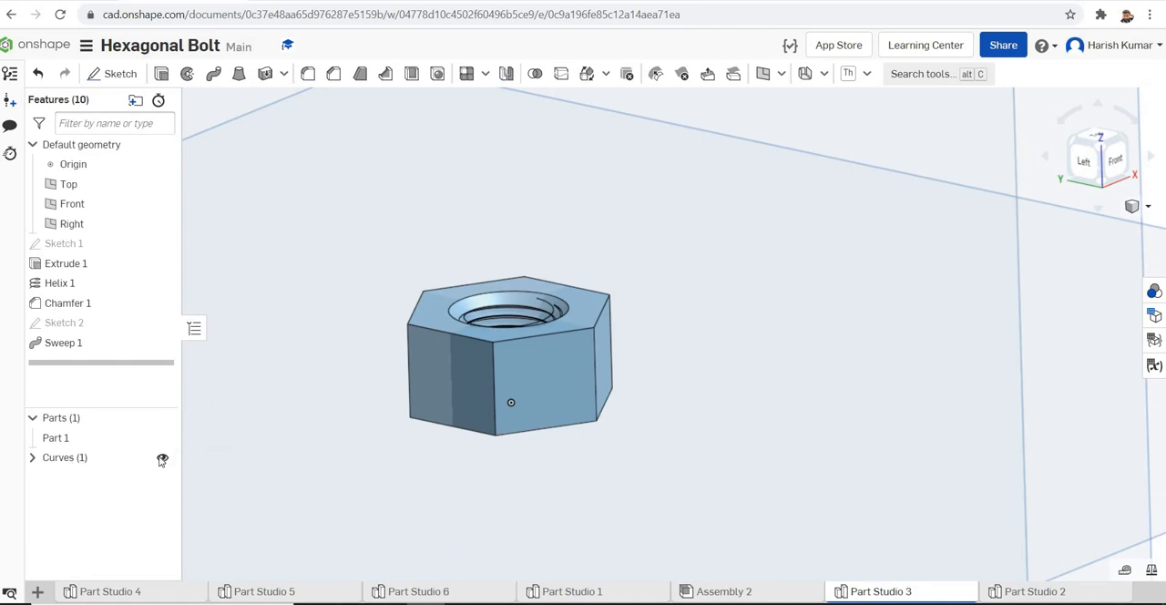
left_click(162, 460)
right_click_drag(762, 375, 1008, 251)
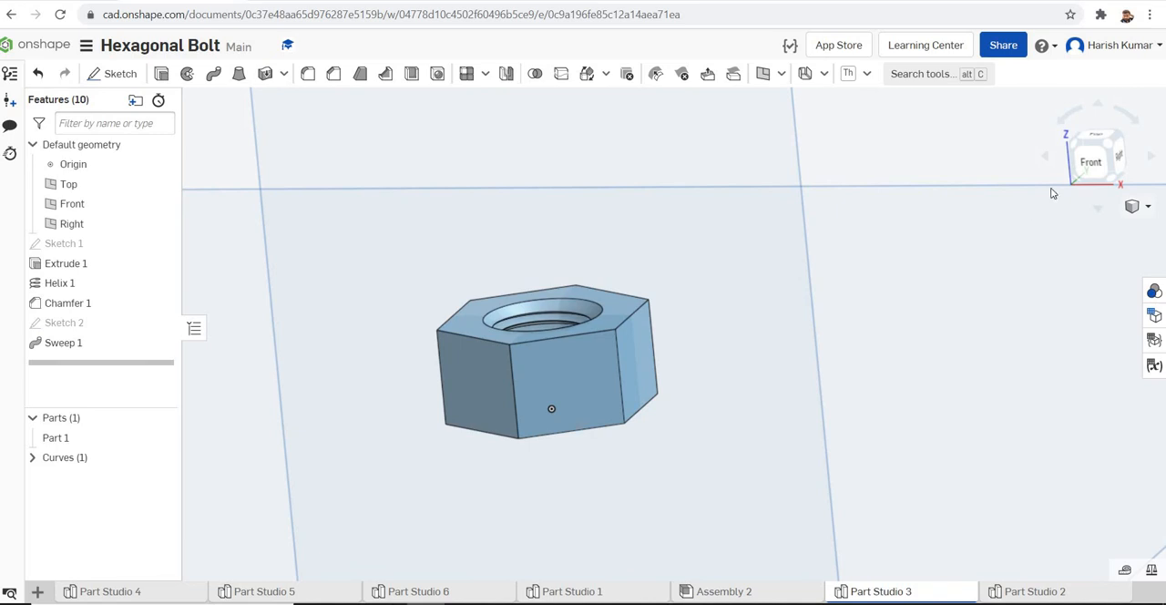
left_click(1147, 208)
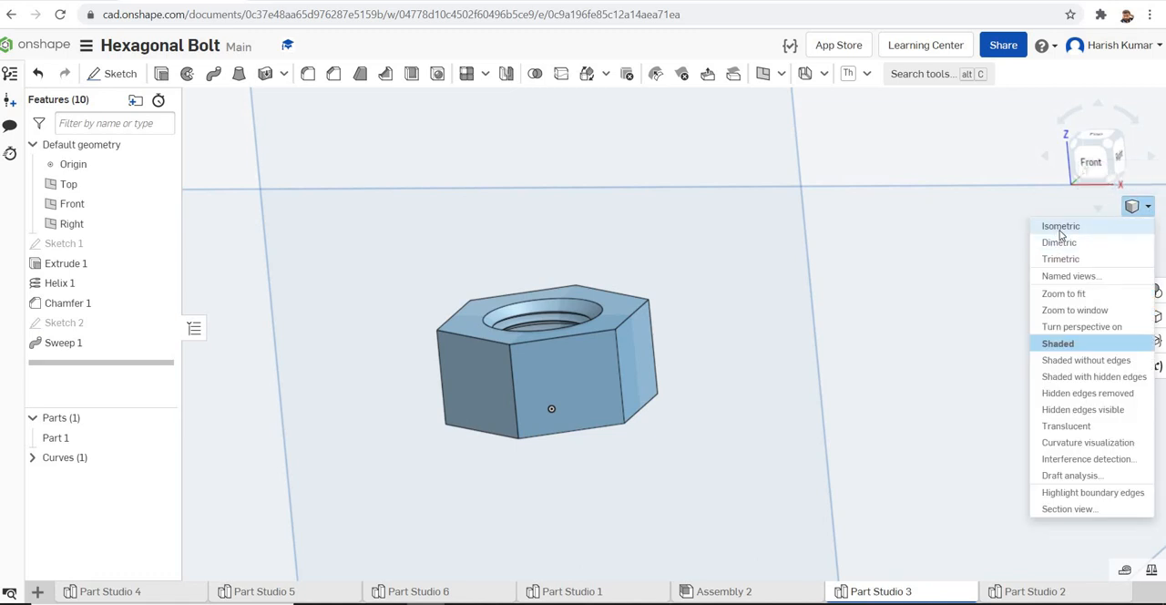
left_click(1061, 230)
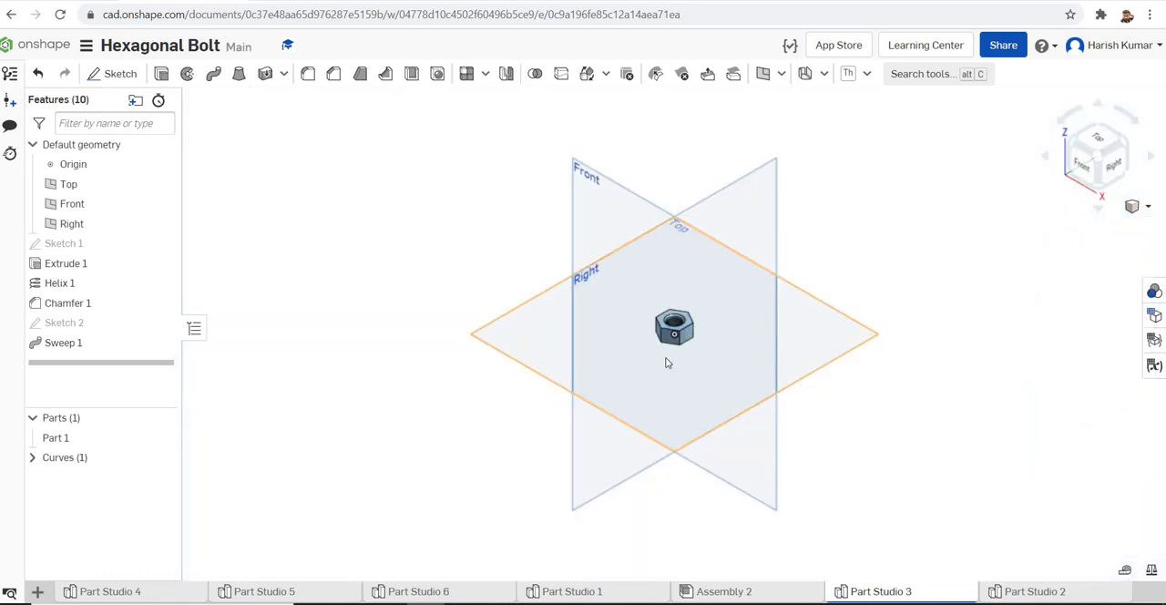
scroll(668, 362, "up", 5)
scroll(689, 351, "up", 1)
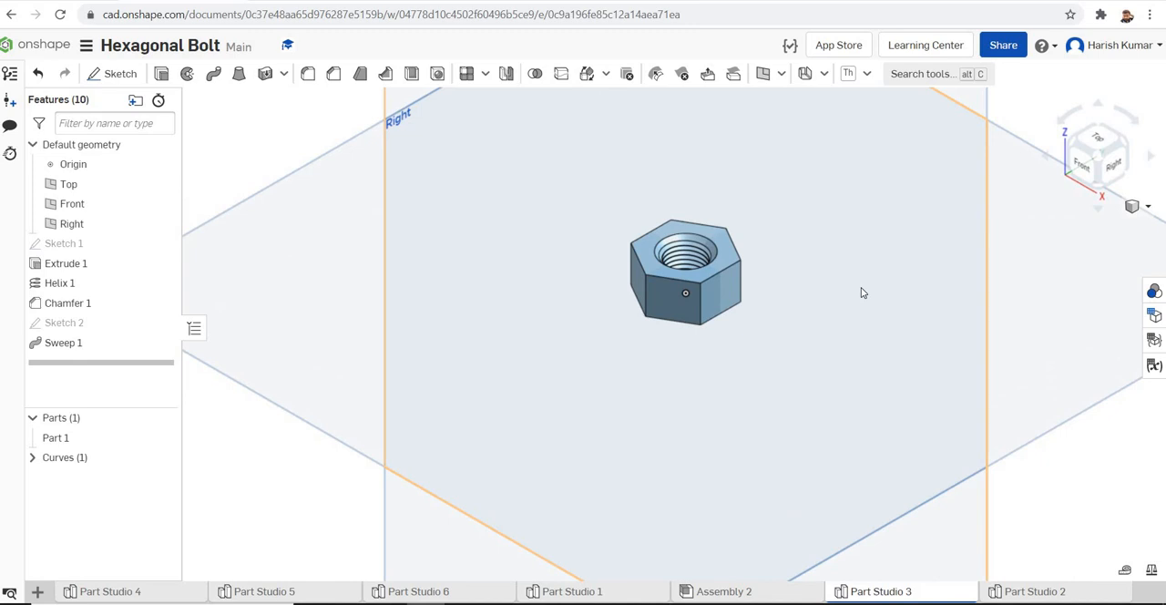
scroll(862, 292, "down", 5)
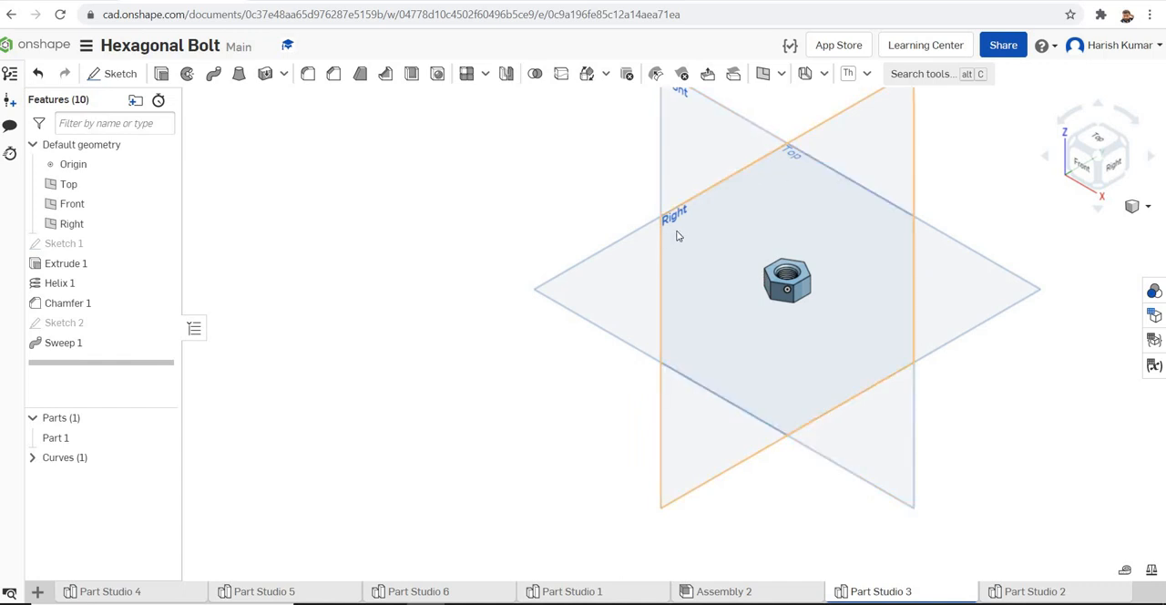
Sketch a right triangle on the Right plane at the nut's upper outer corner, with a sloped side about 3 mm long
left_click(117, 74)
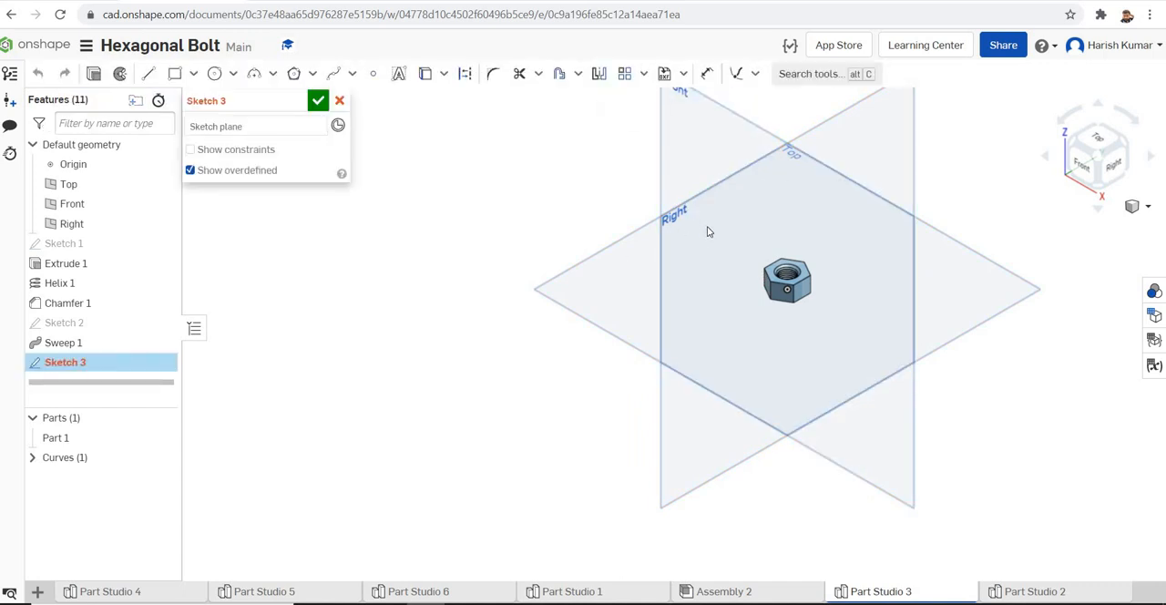
left_click(711, 238)
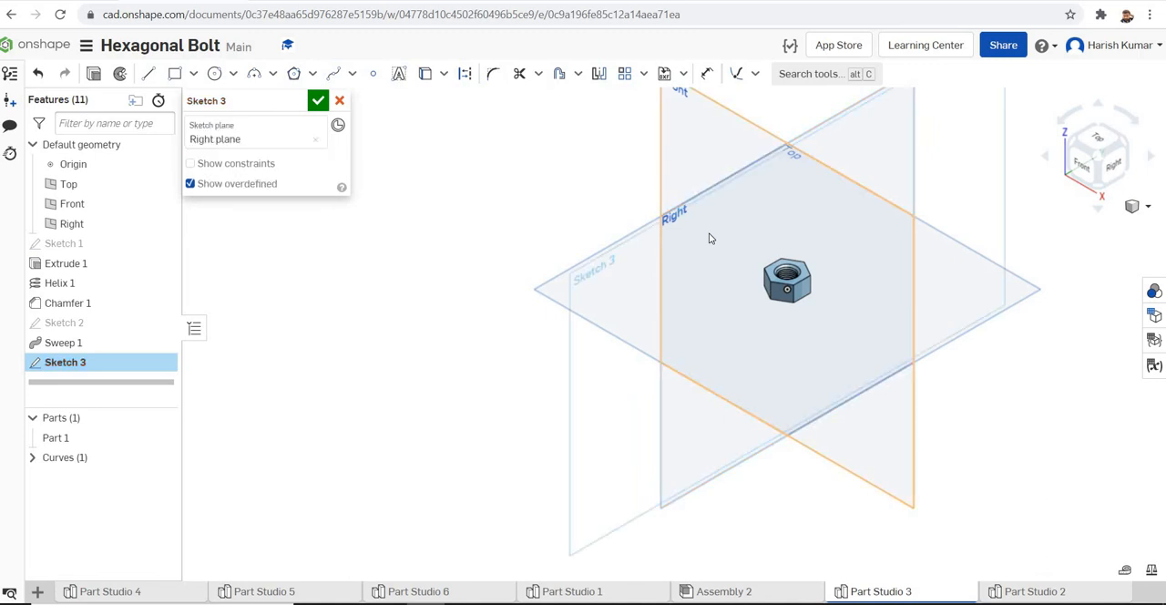
right_click(710, 239)
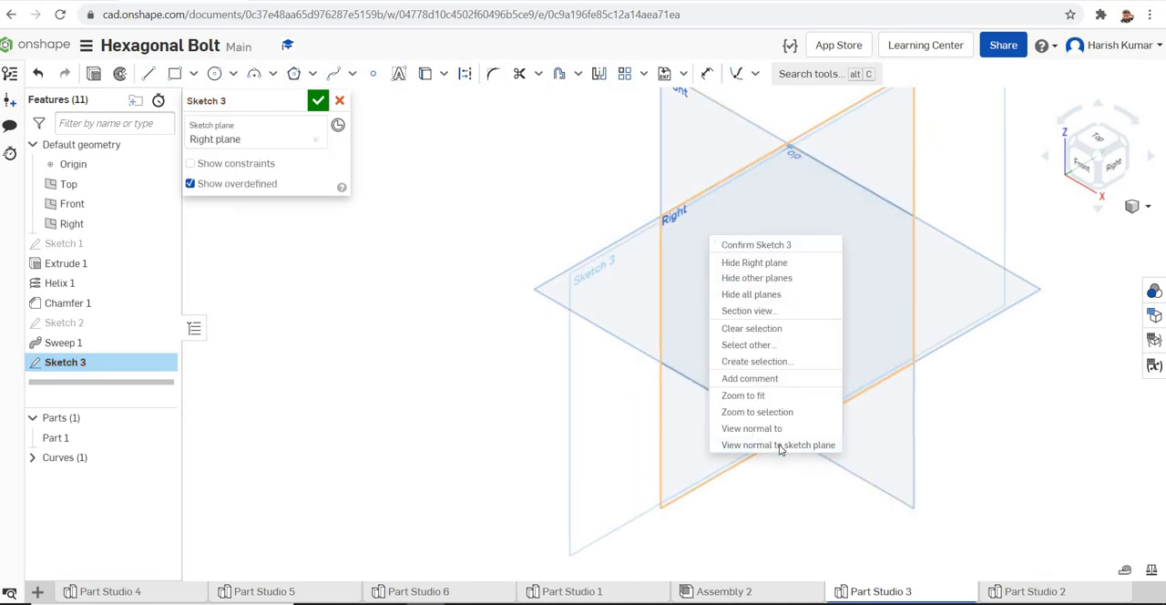
left_click(779, 444)
scroll(810, 310, "up", 5)
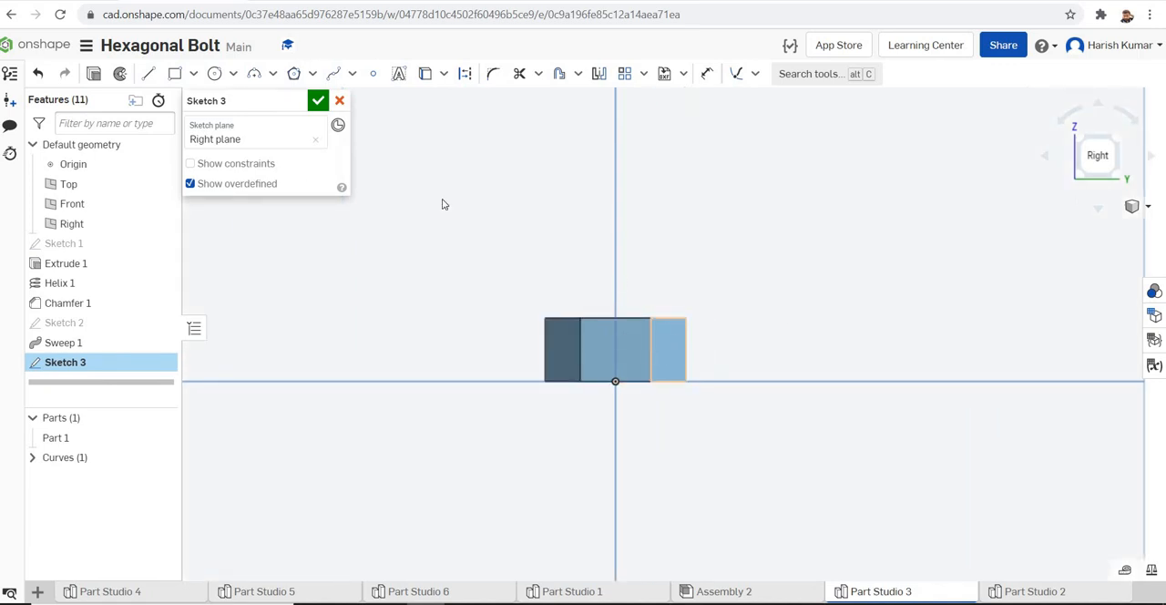
left_click(148, 75)
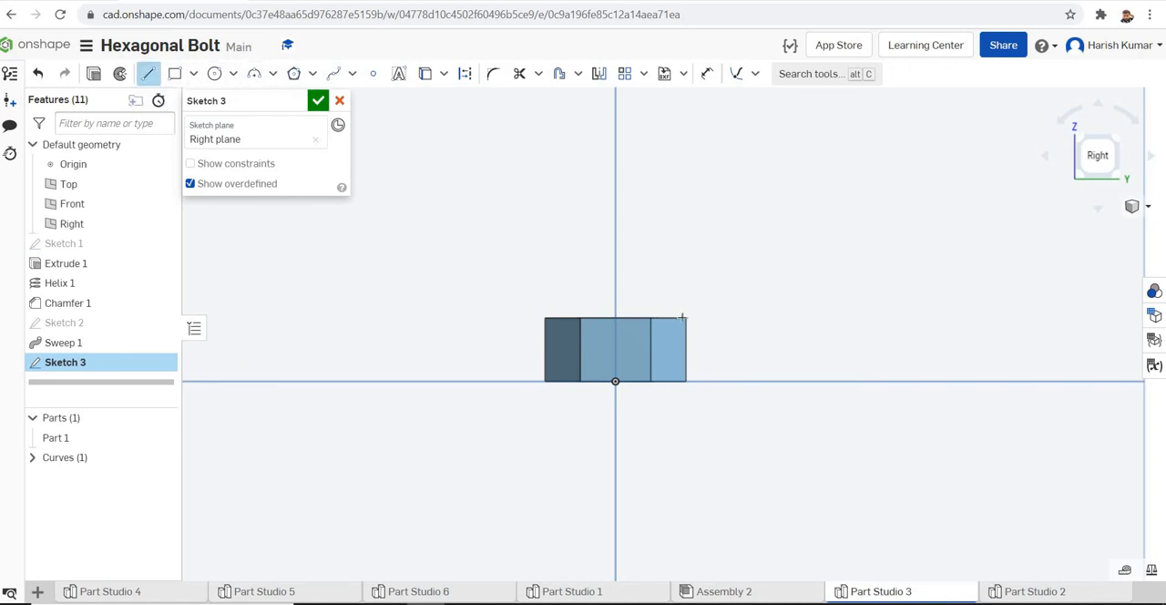
scroll(700, 278, "up", 5)
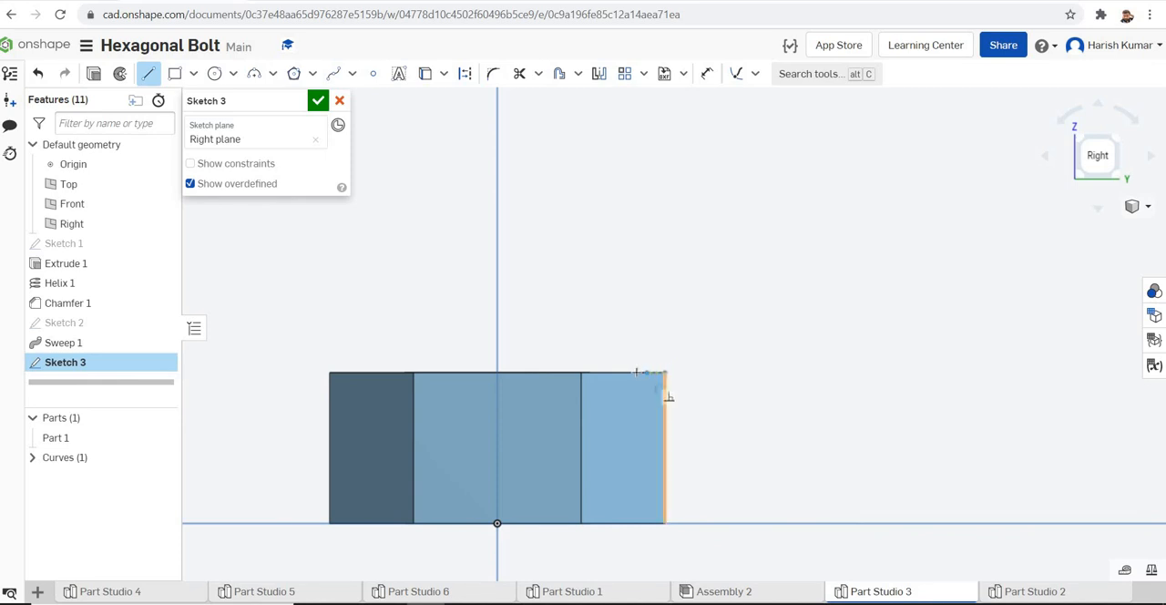
left_click(631, 372)
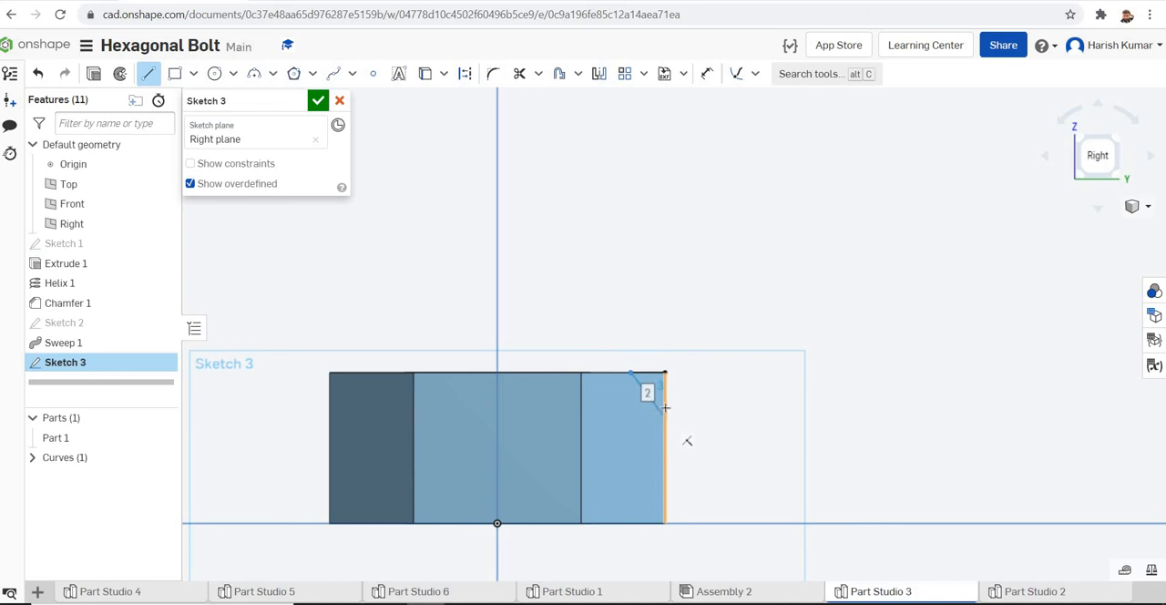
left_click(665, 416)
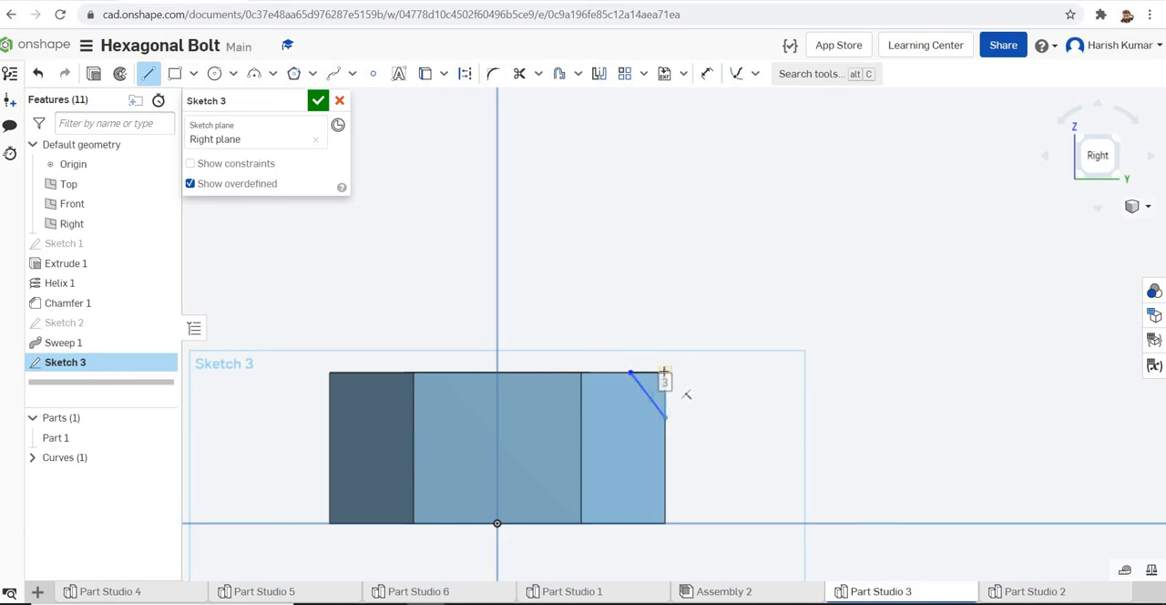
left_click(665, 373)
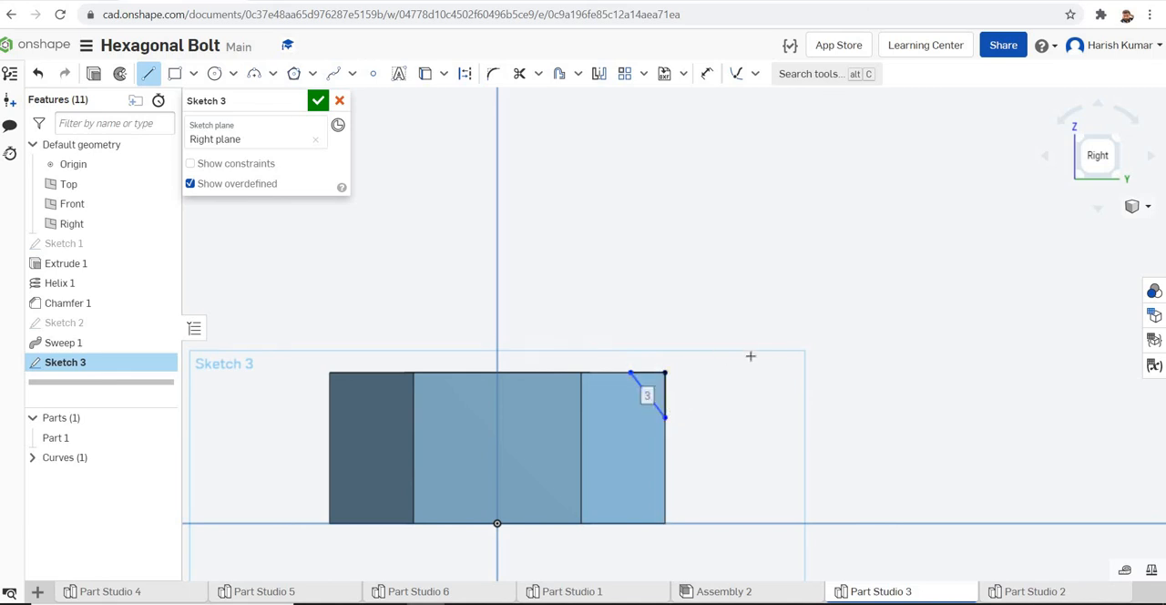
key("Escape")
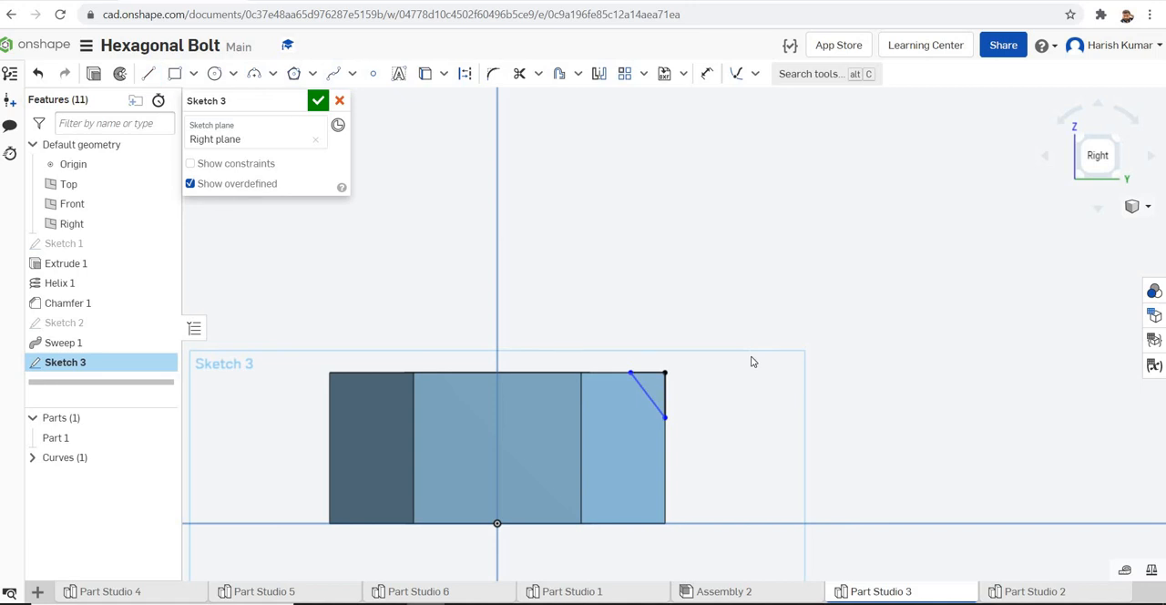
Dimension the angle between the triangle's horizontal side and its sloped side to 30°
left_click(708, 73)
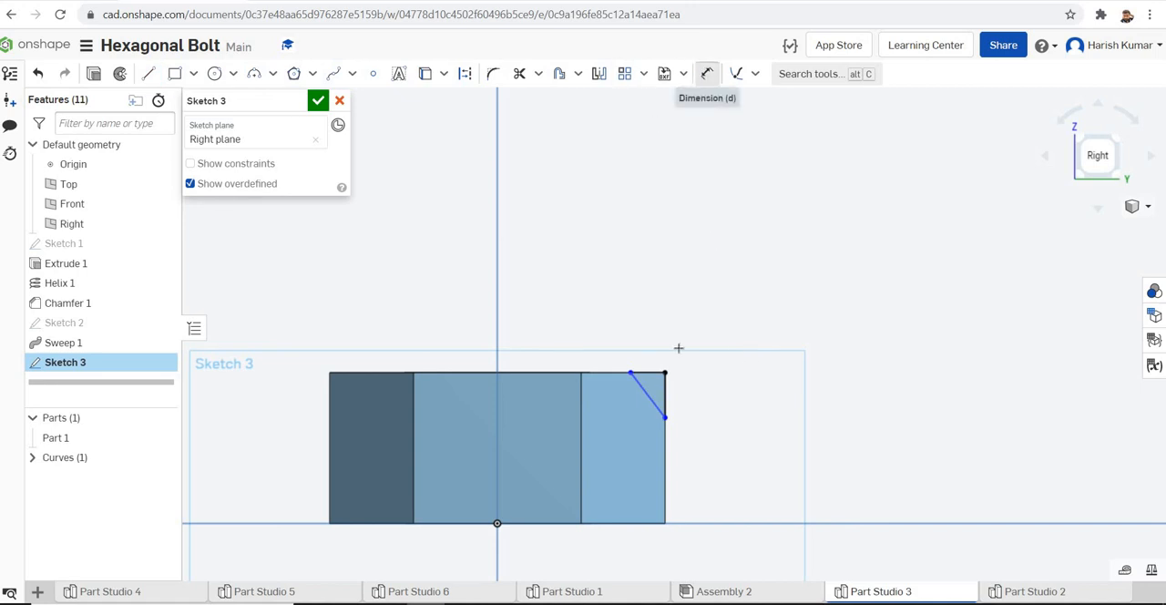
left_click(650, 399)
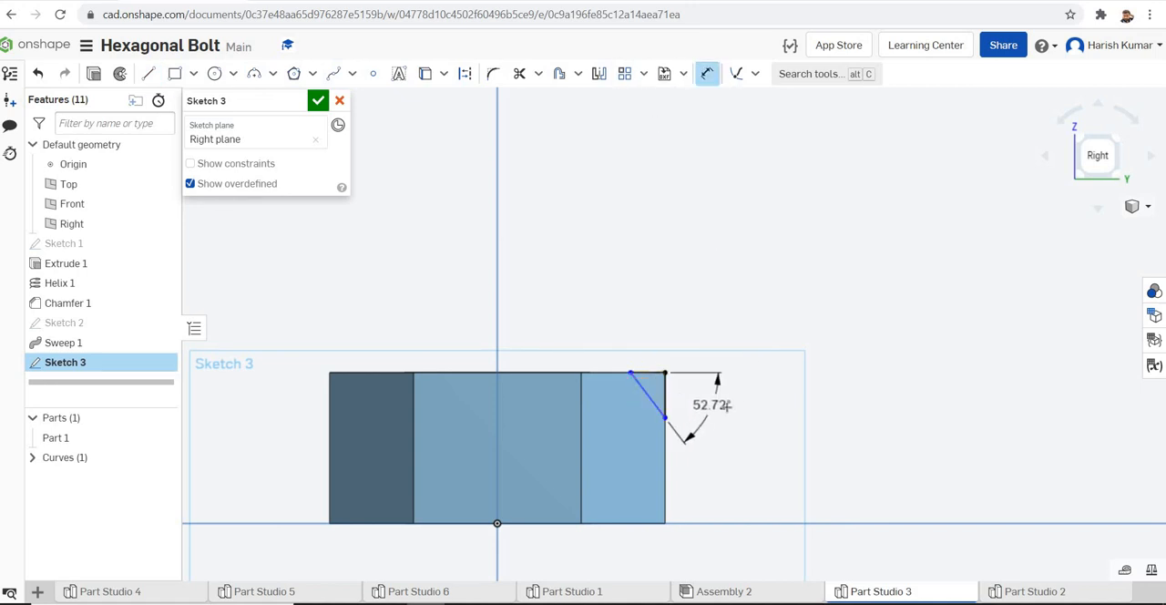
left_click(727, 407)
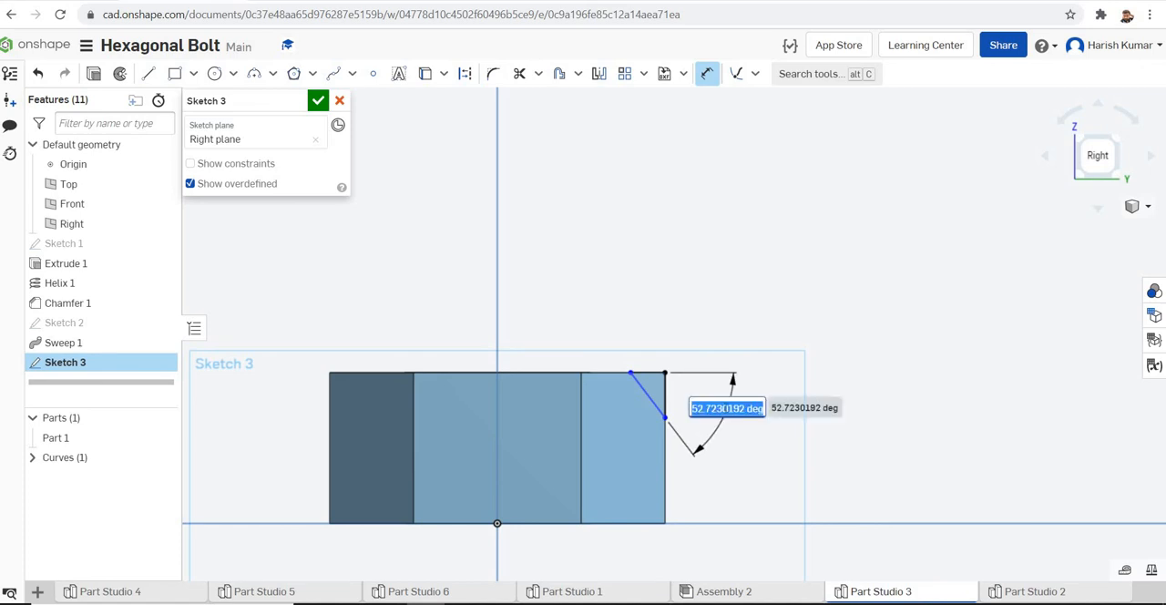
type("30")
key("Return")
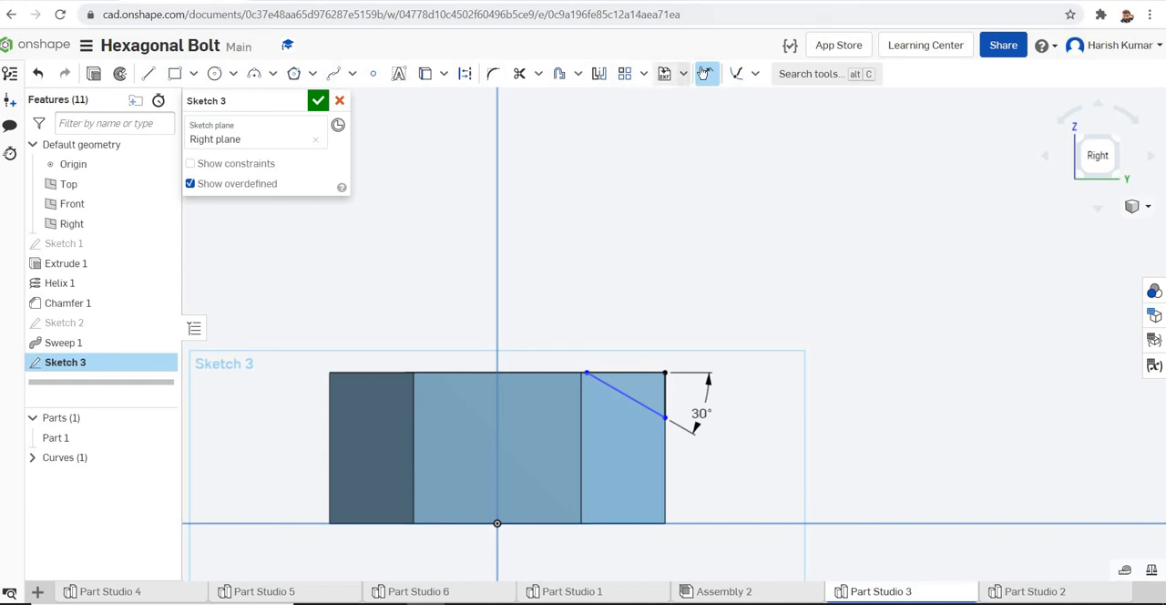
Dimension the triangle's horizontal side along the nut's upper edge to 1.4 mm
left_click(628, 371)
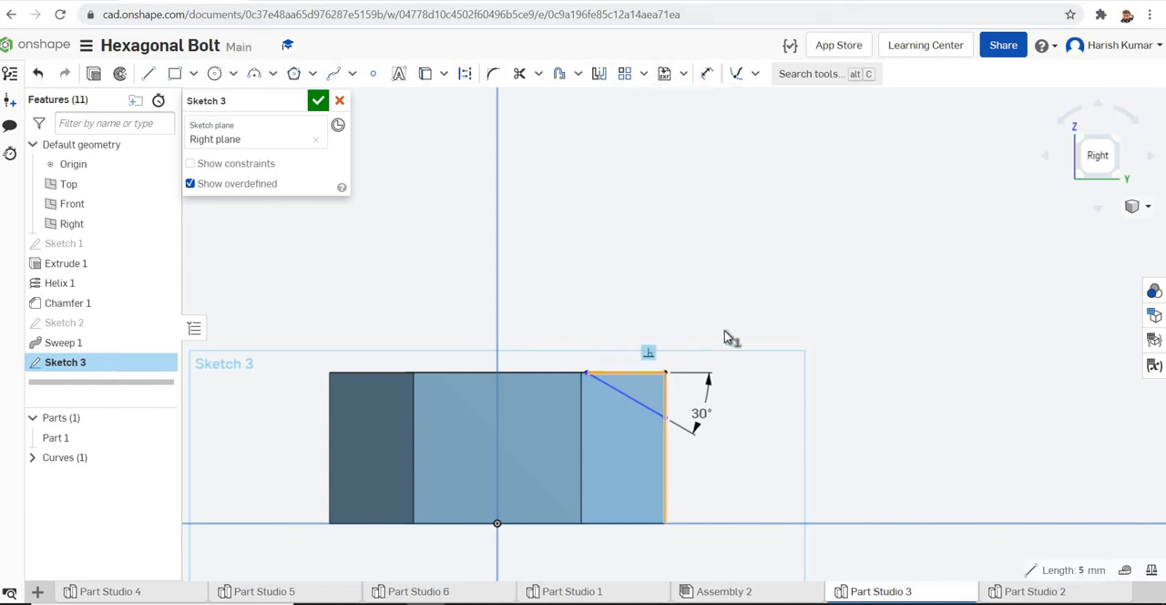
left_click(712, 80)
left_click(636, 371)
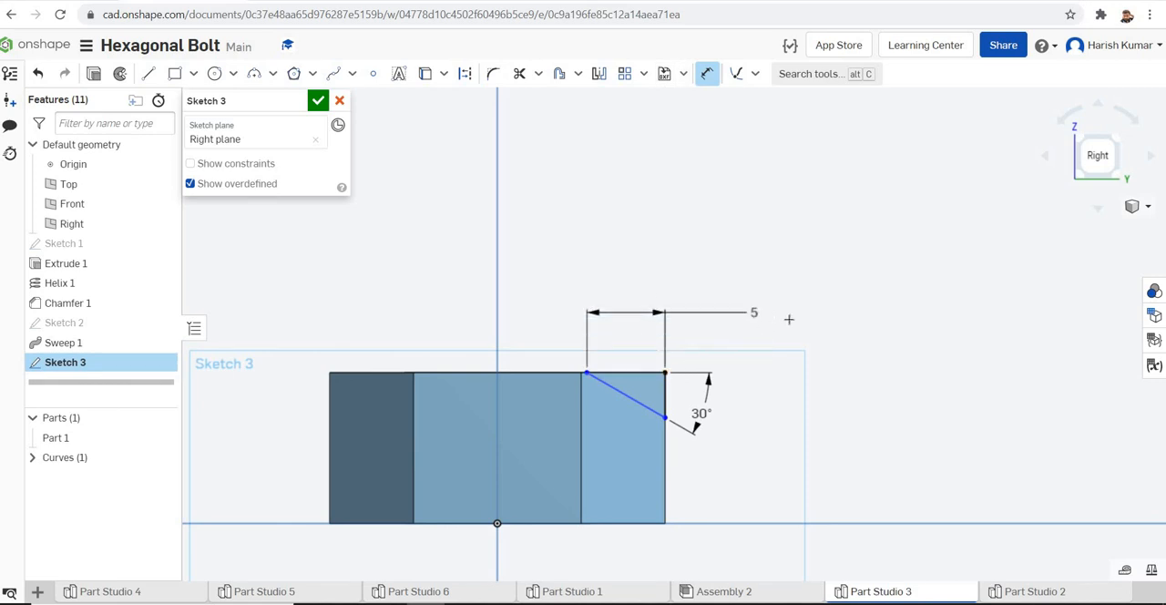
left_click(765, 315)
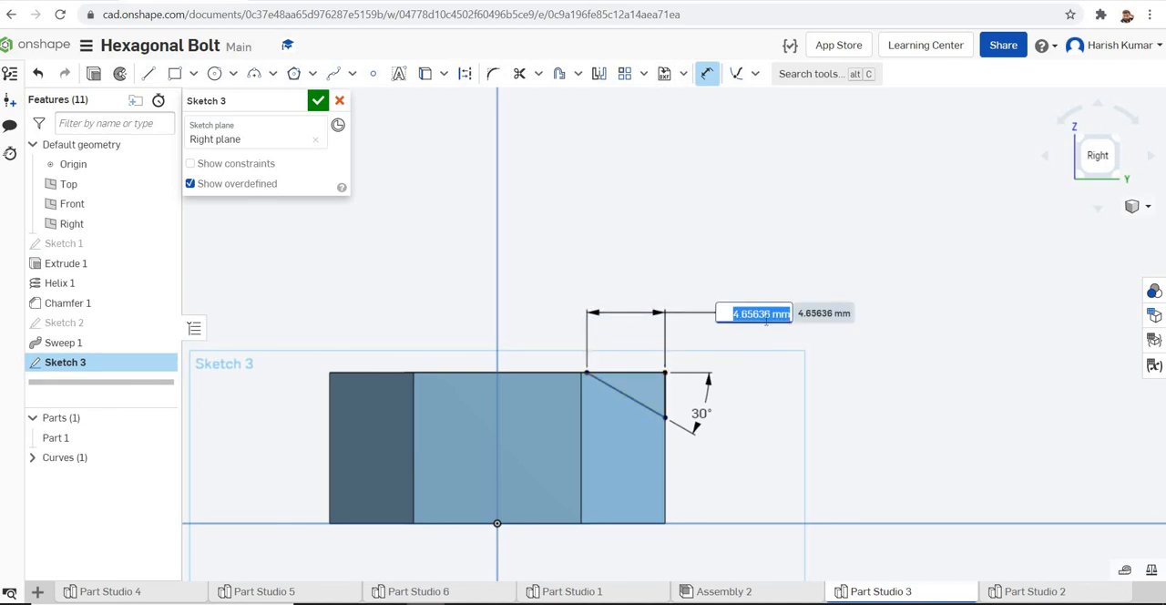
type("1.4")
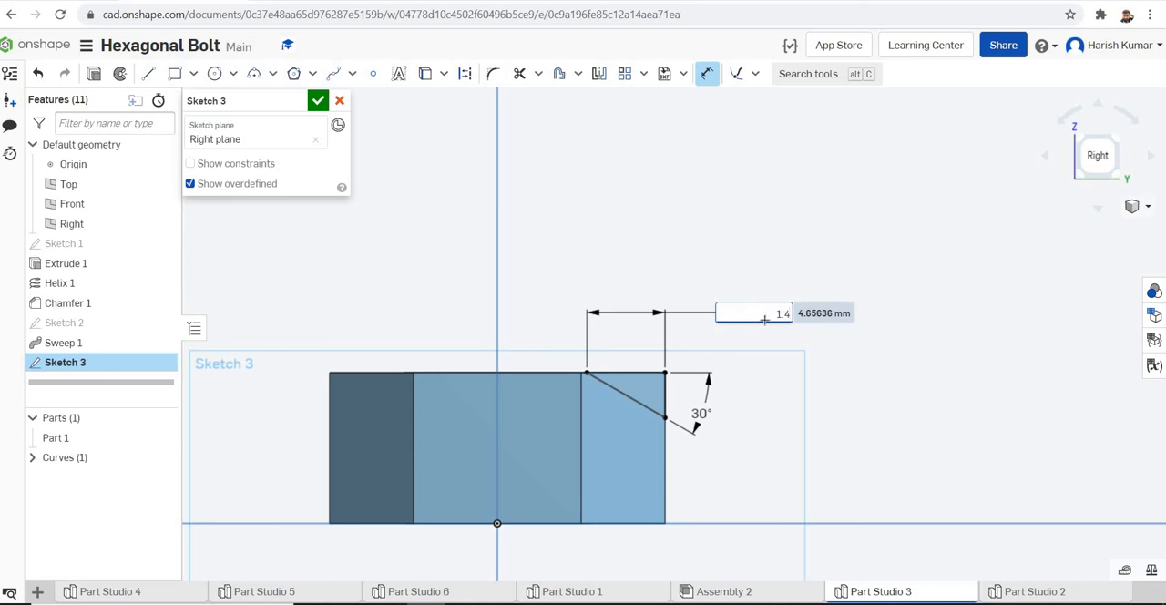
key("Return")
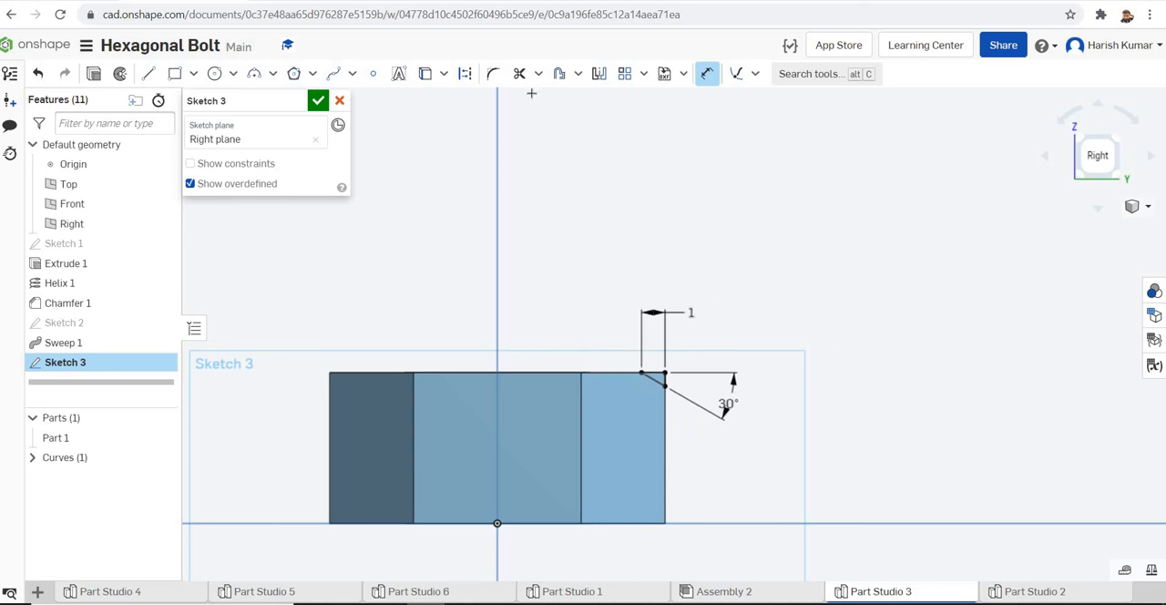
left_click(665, 386)
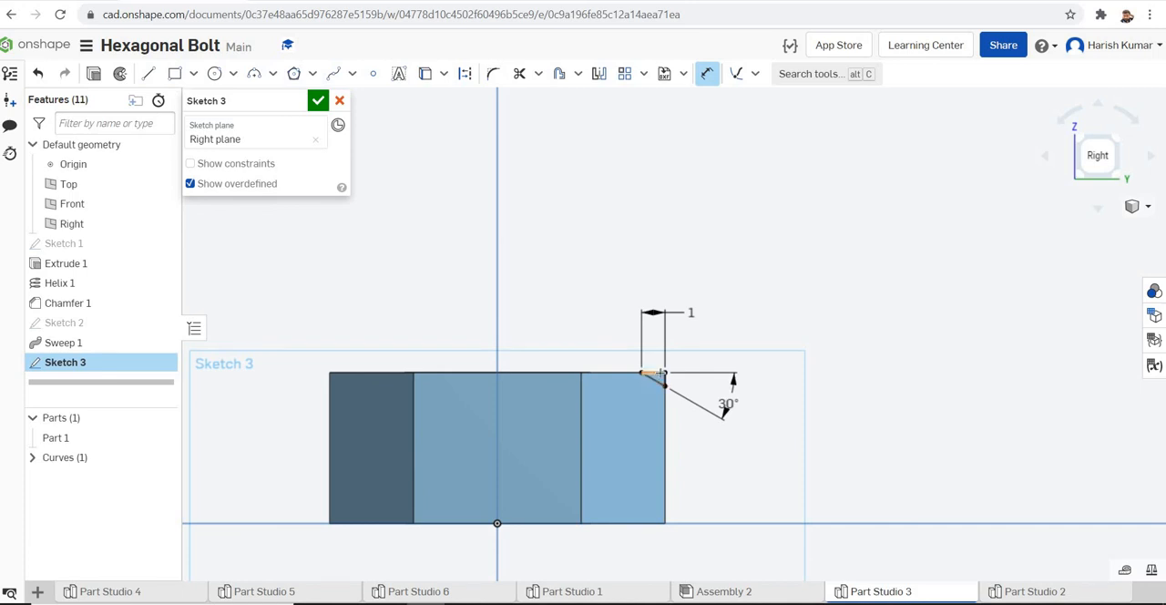
left_click(663, 522)
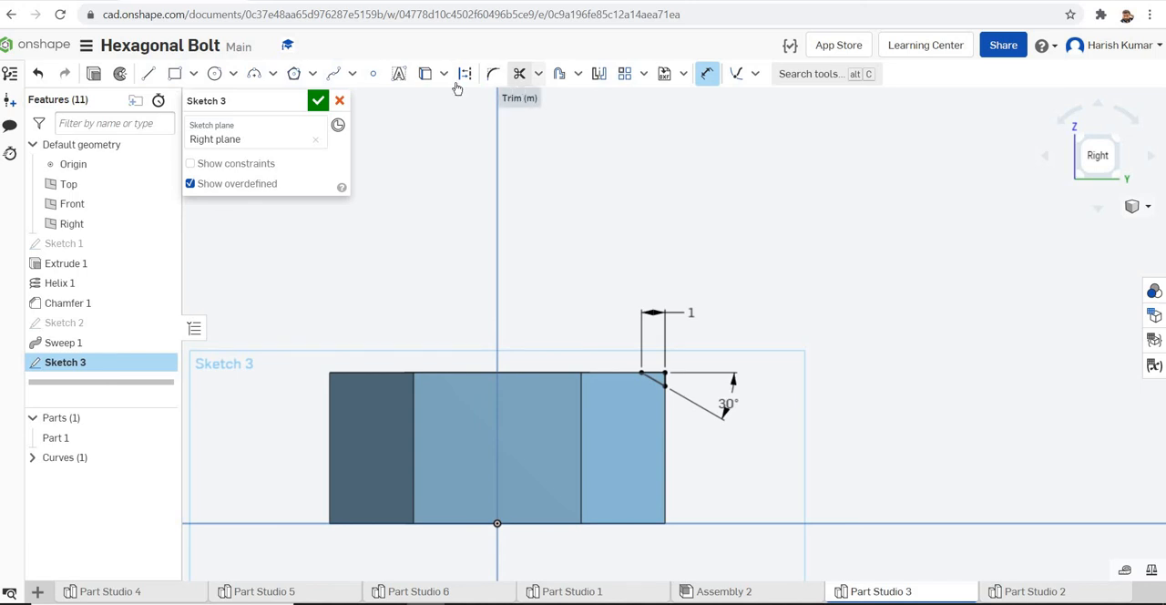
Draw a horizontal construction line across the nut at mid-height and mirror the corner triangle about it
left_click(149, 73)
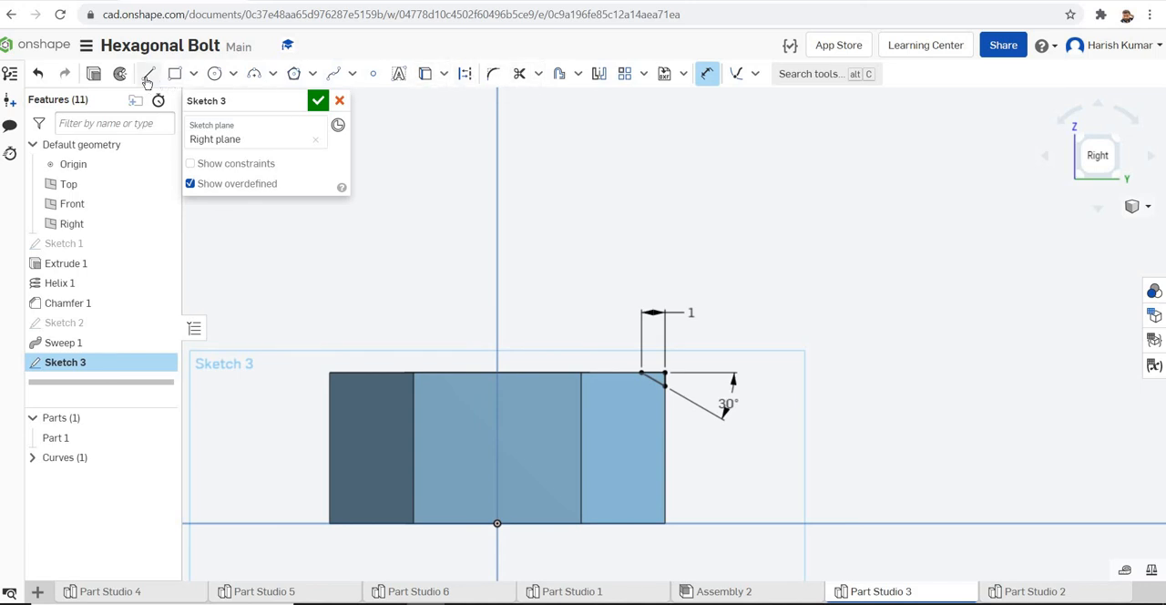
key("l")
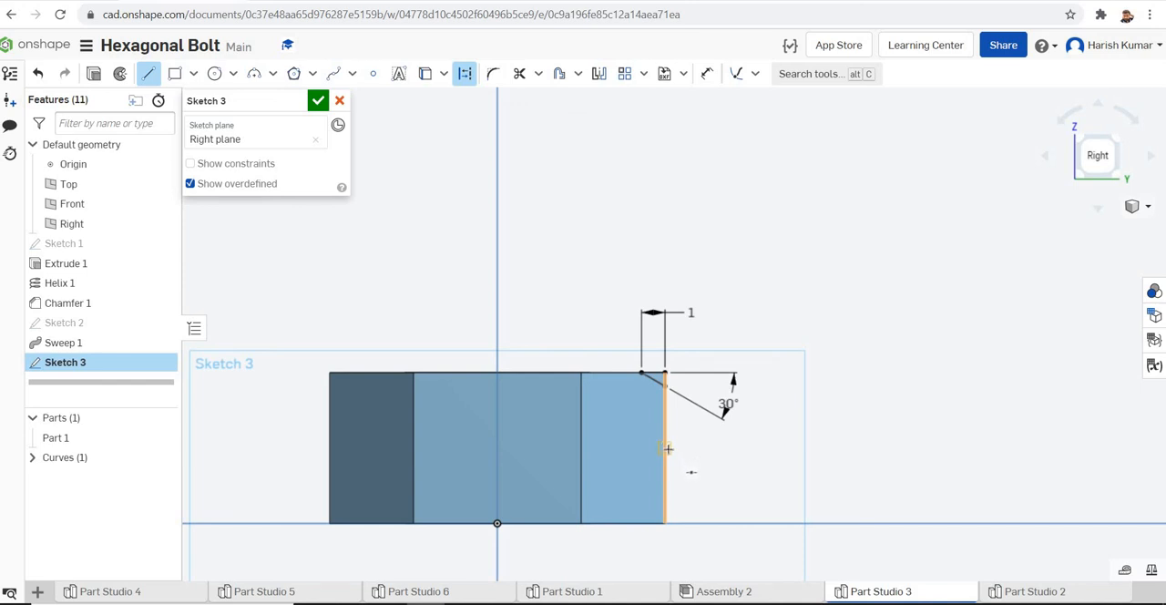
left_click(329, 447)
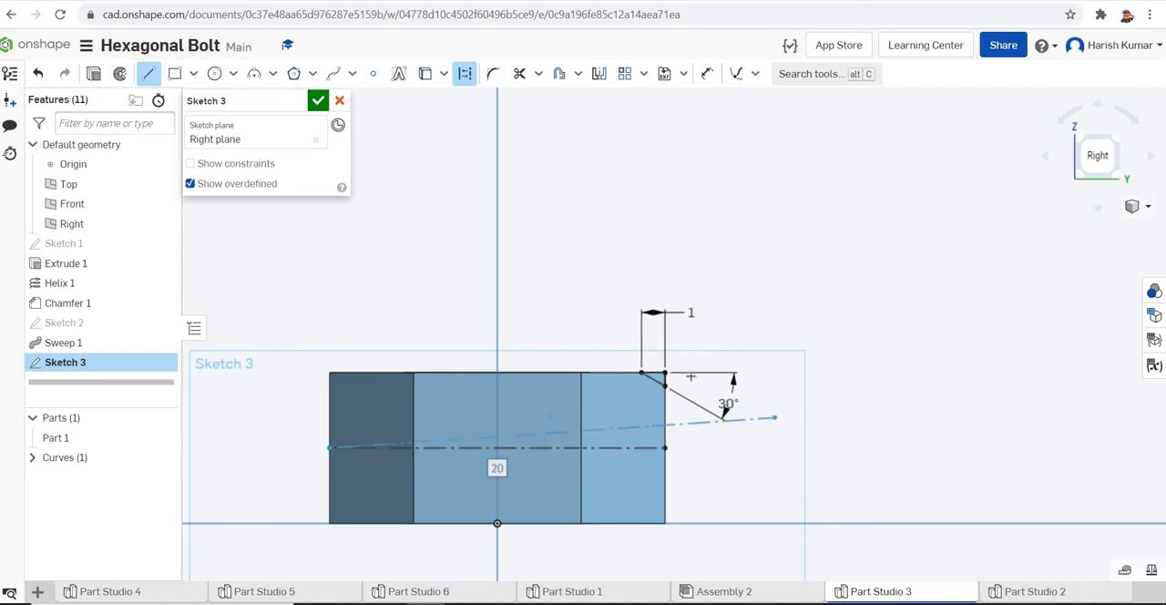
key("Escape")
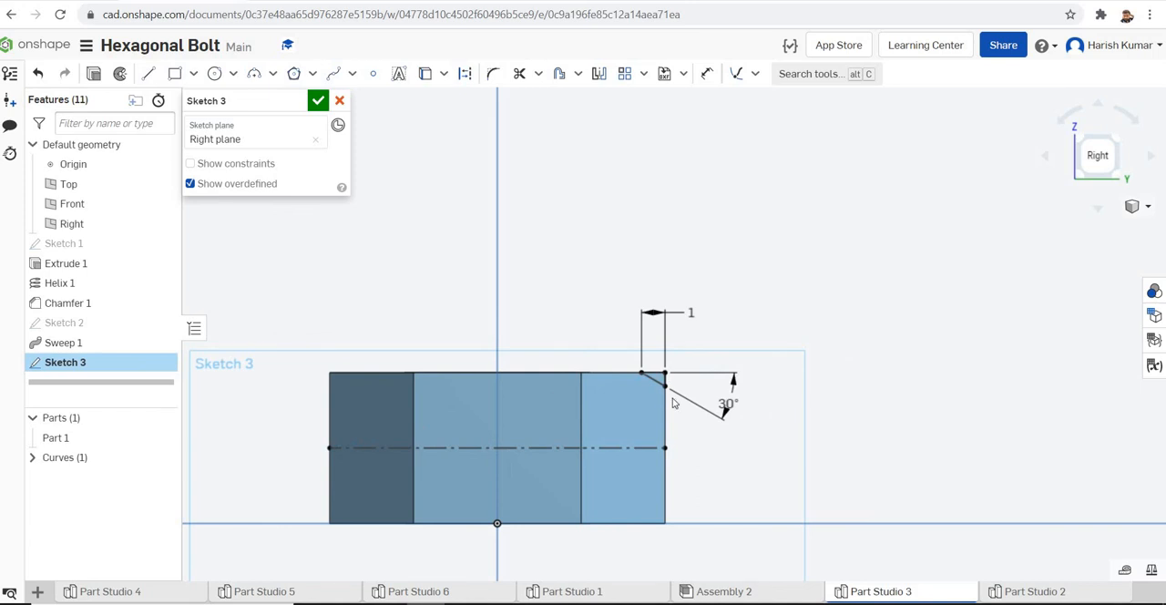
left_click(601, 75)
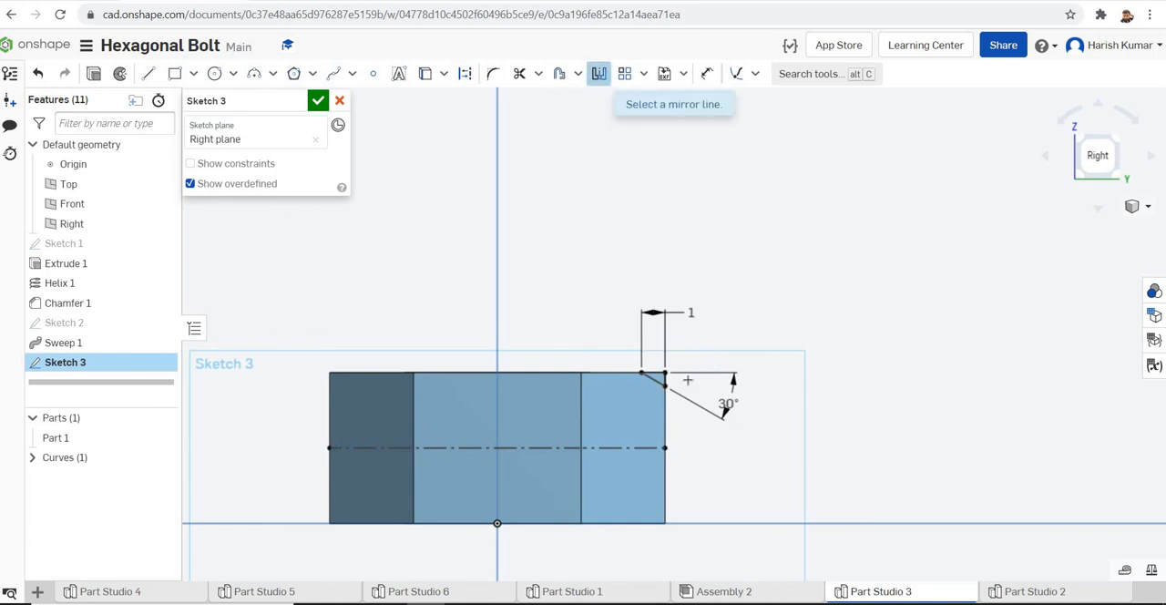
left_click(626, 448)
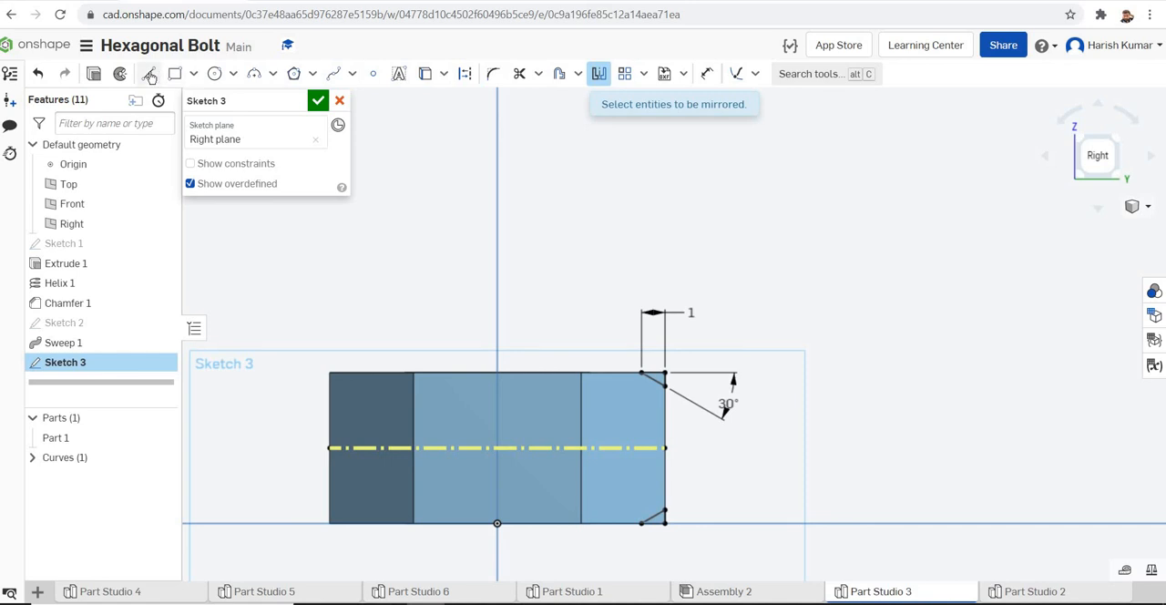
Draw a vertical construction line about 16 mm long through the origin, extending past both nut faces, and finish the sketch
left_click(150, 76)
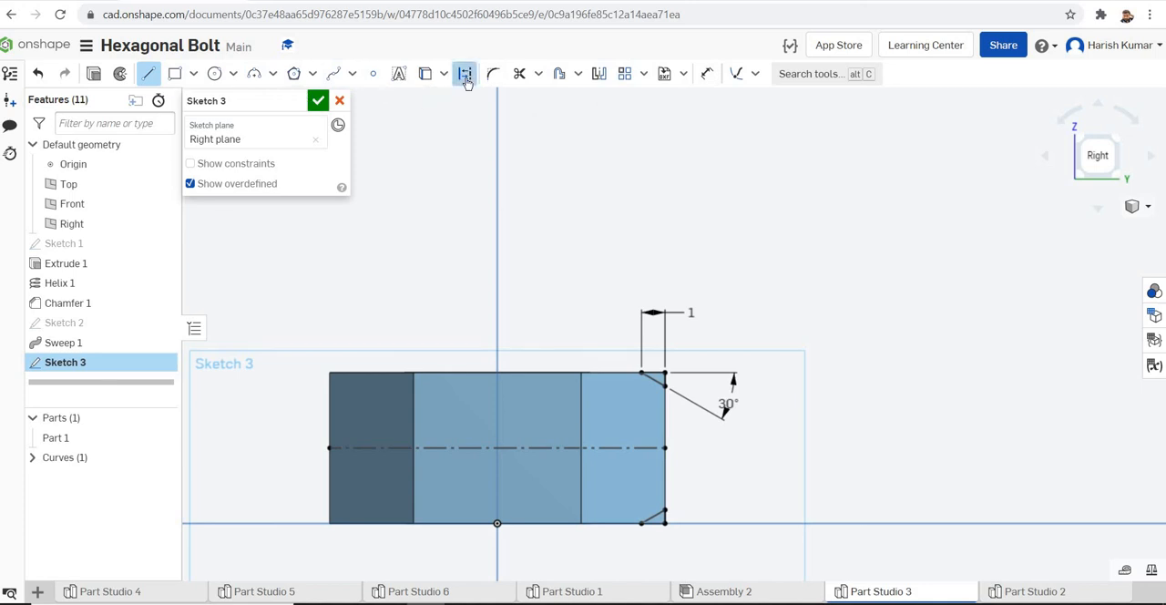
scroll(595, 171, "down", 2)
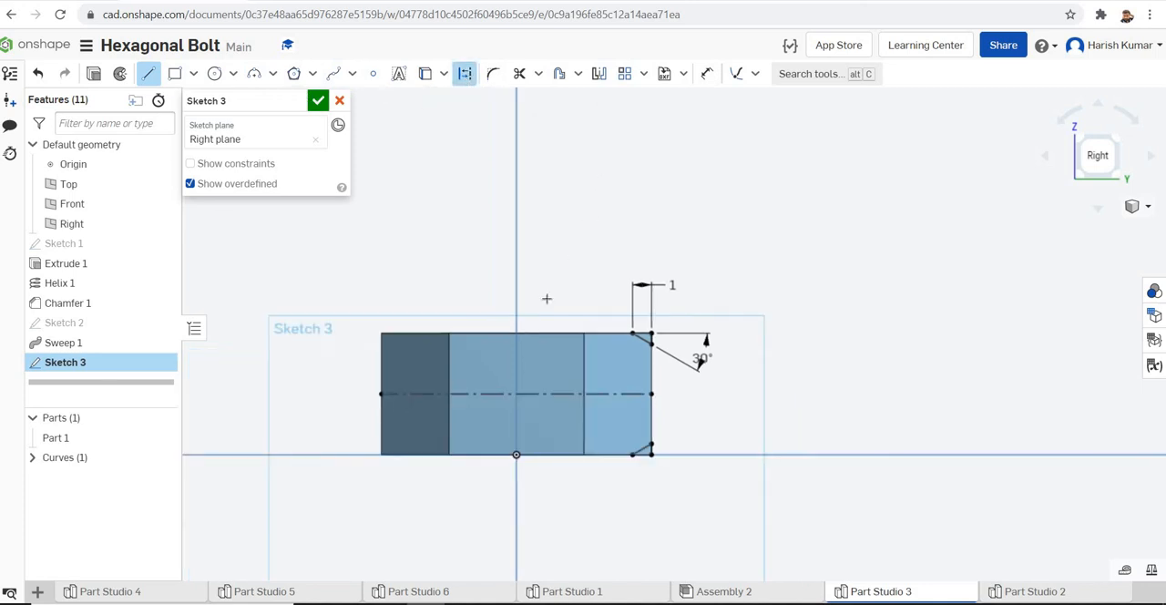
left_click(515, 455)
left_click(517, 517)
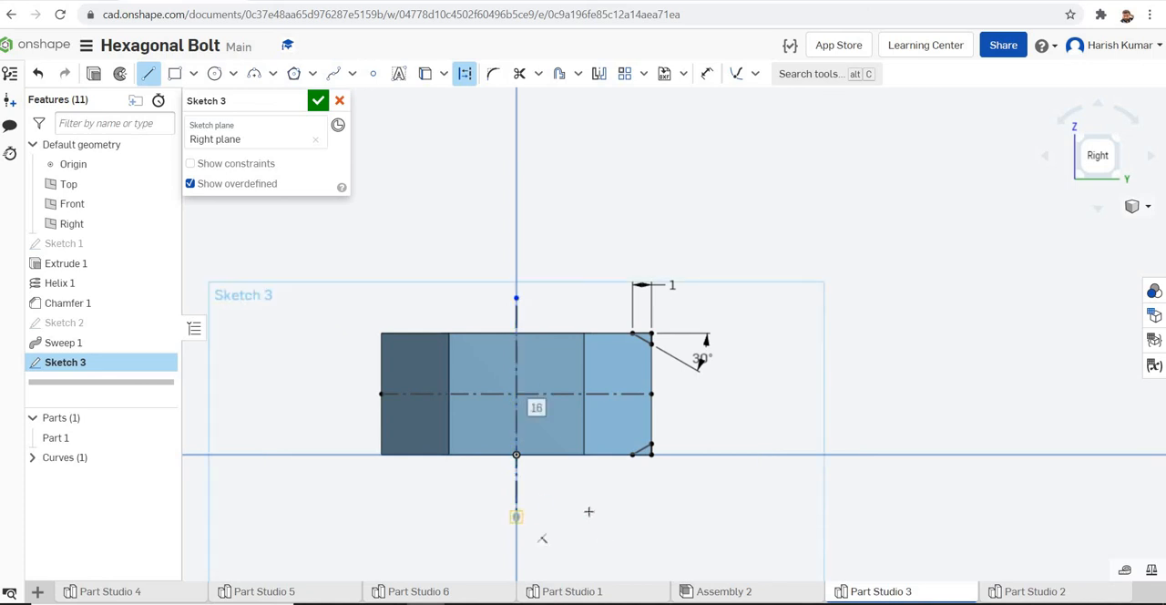
key("Escape")
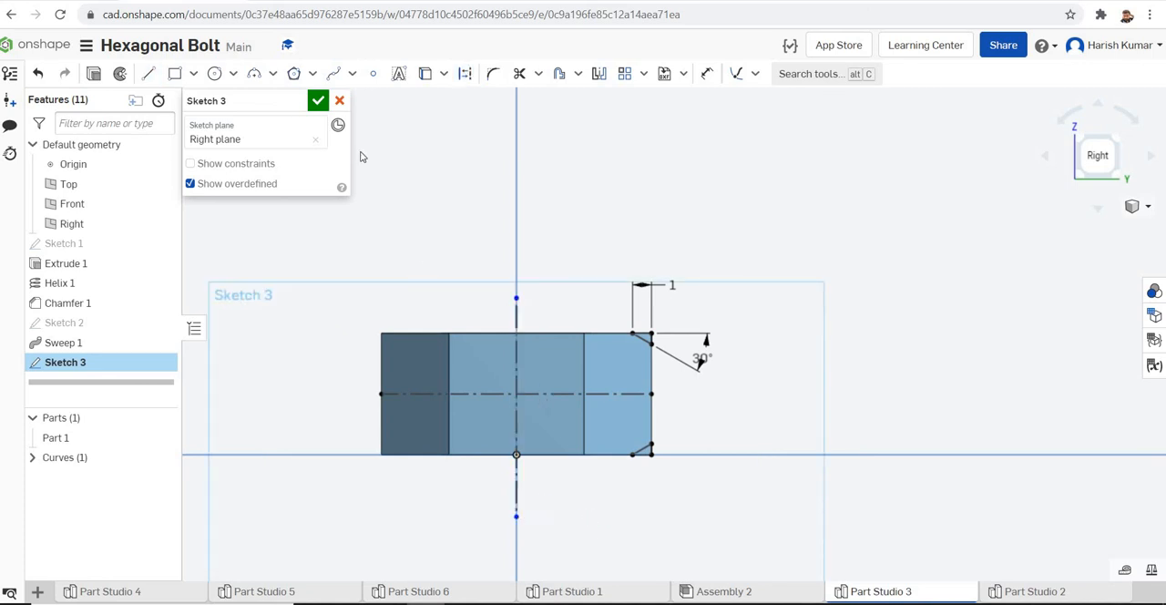
left_click(318, 102)
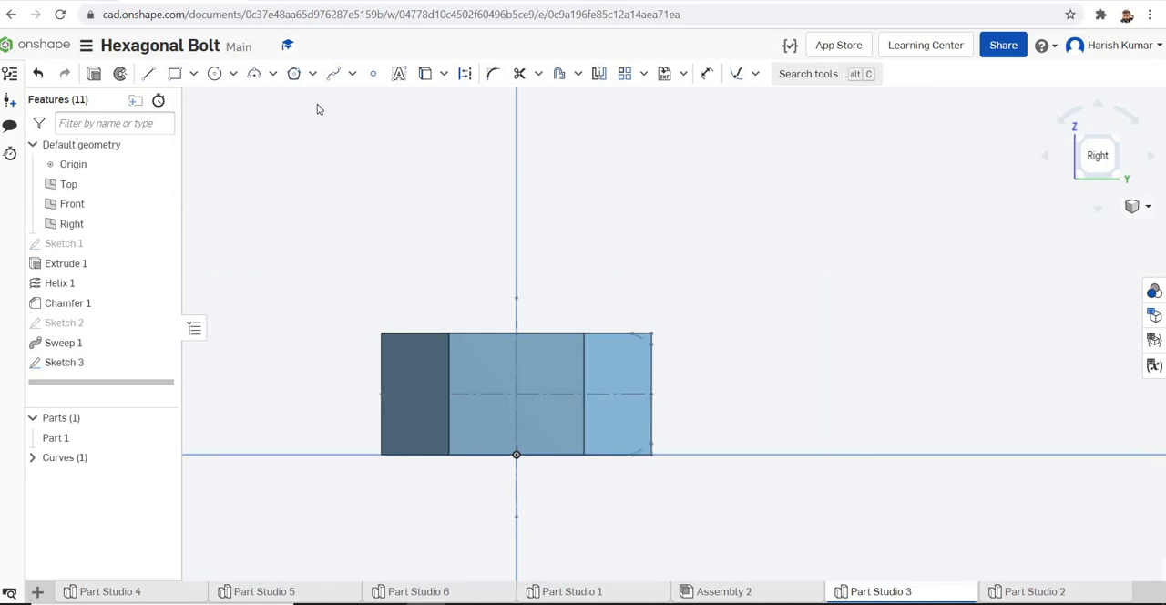
Start a solid Revolve and set it to remove material from the nut
right_click_drag(836, 219, 833, 249)
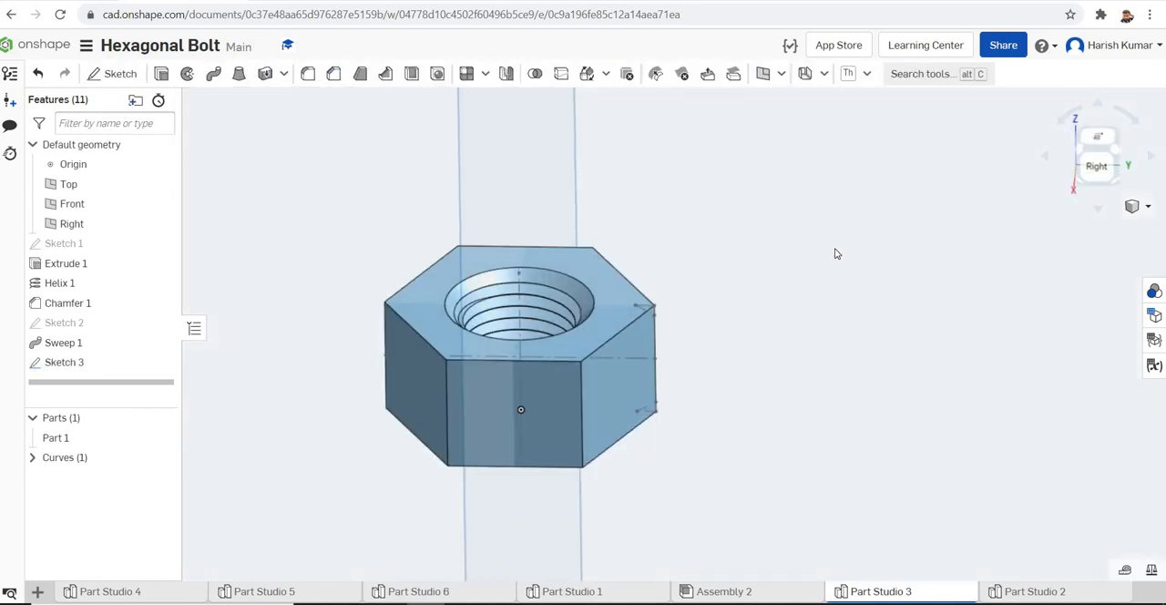
left_click(186, 76)
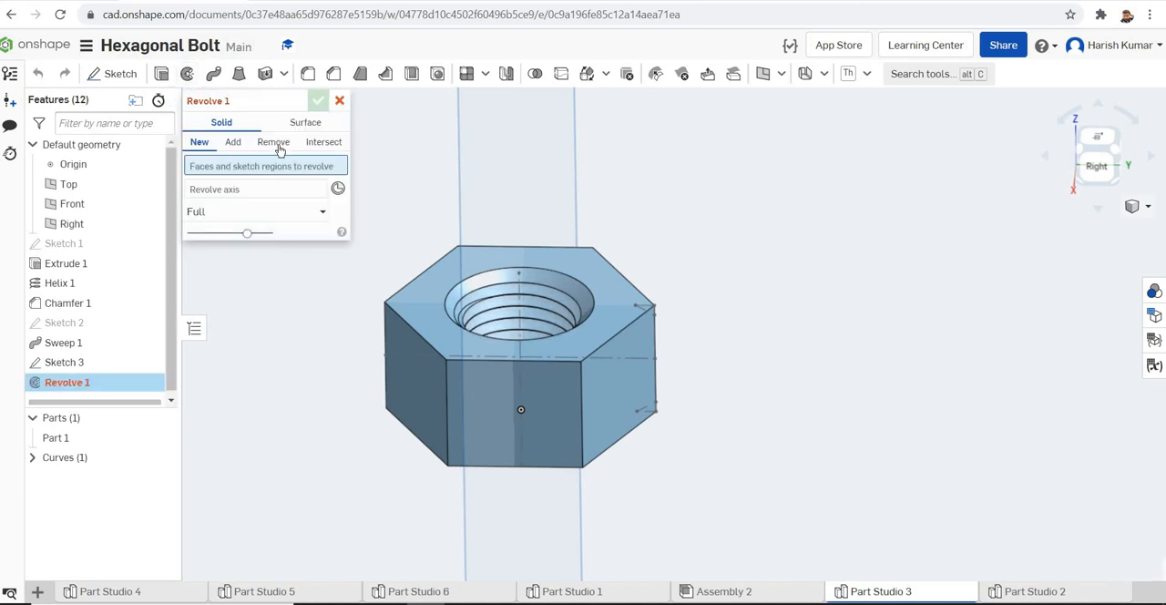
left_click(276, 145)
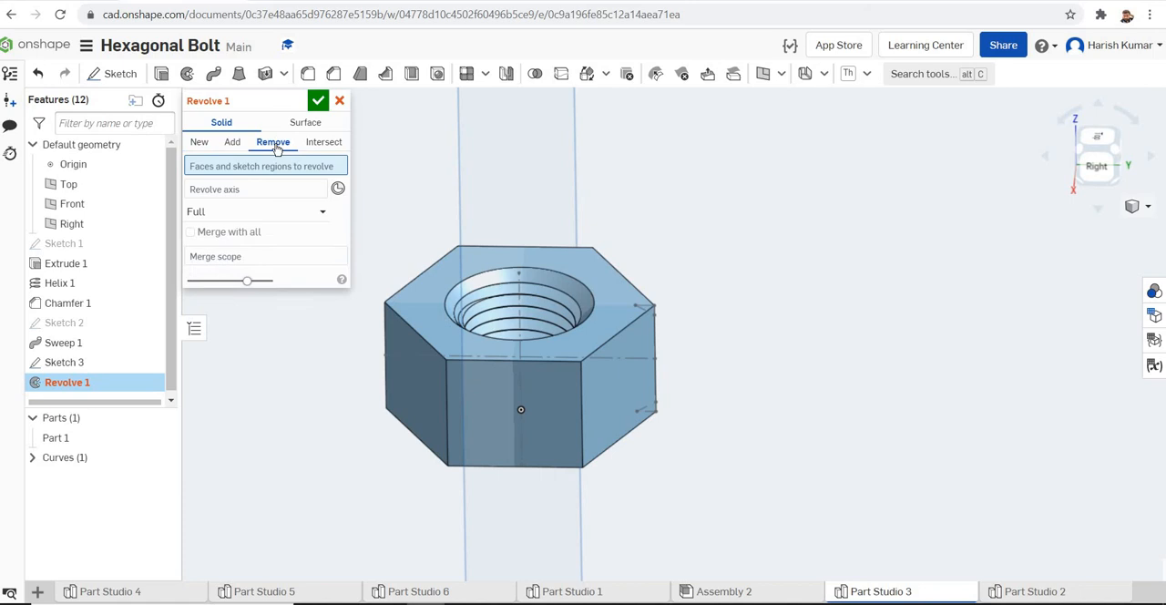
left_click(643, 313)
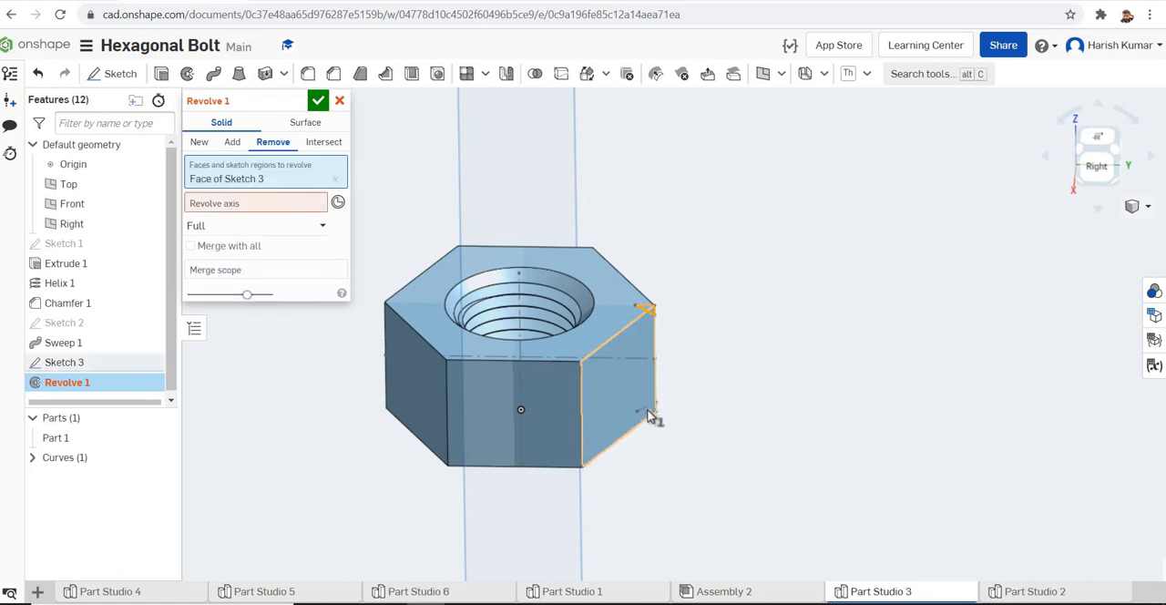
scroll(669, 417, "up", 3)
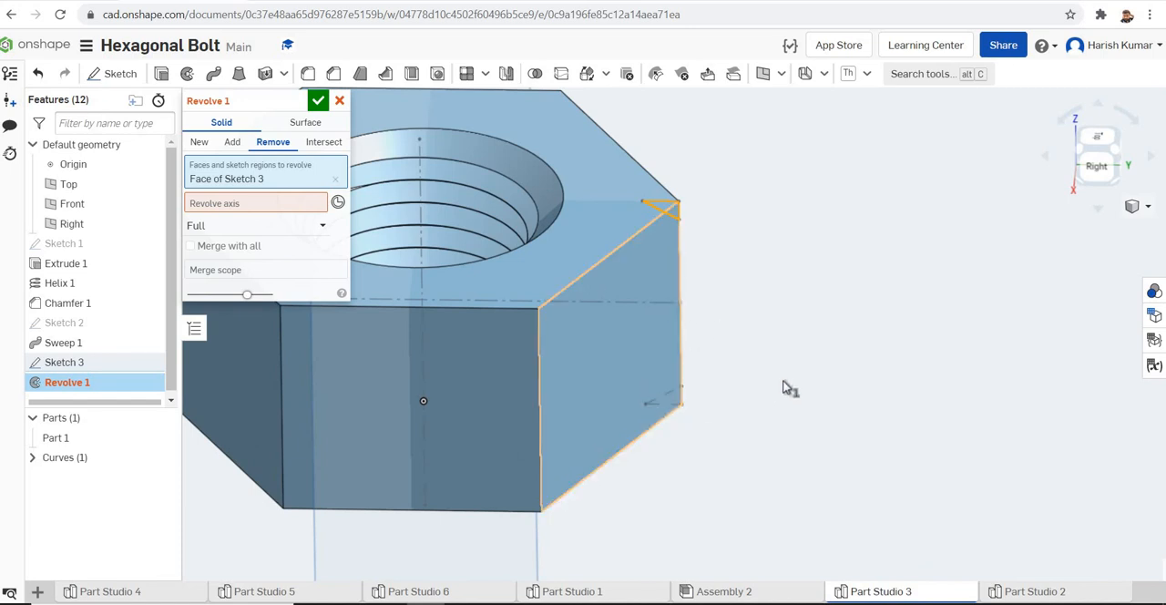
right_click_drag(799, 411, 701, 407)
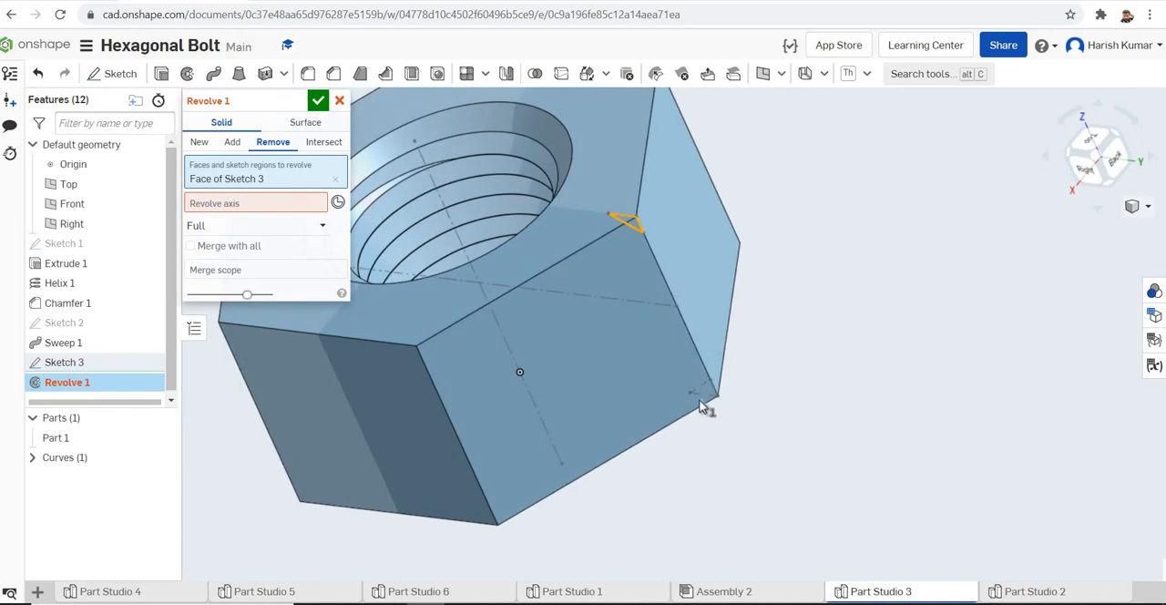
right_click_drag(792, 372, 809, 394)
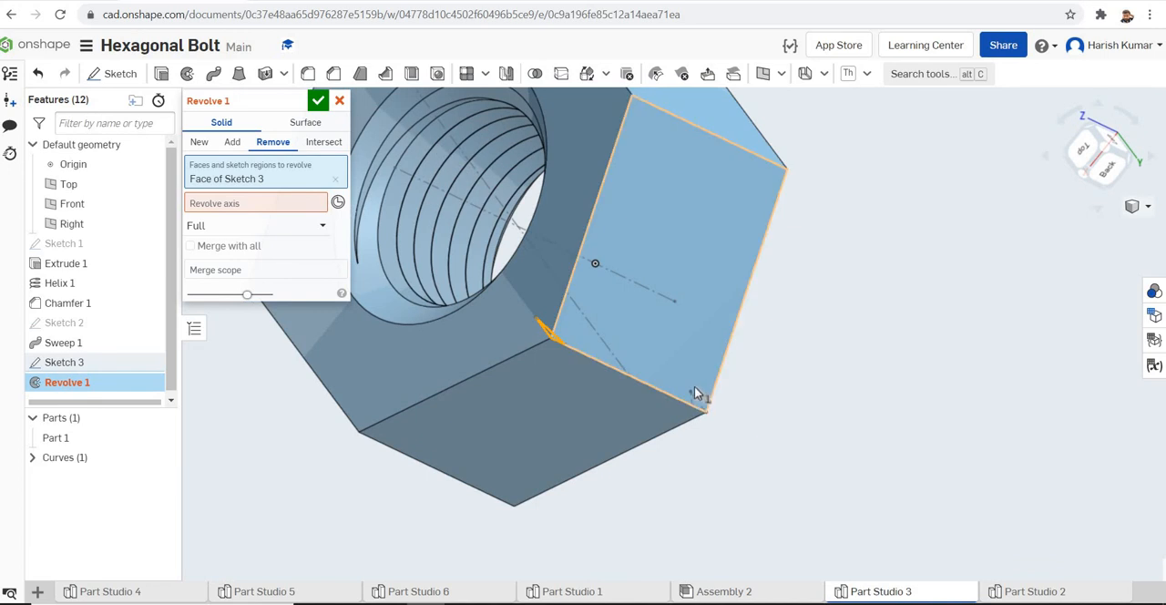
right_click_drag(901, 349, 896, 358)
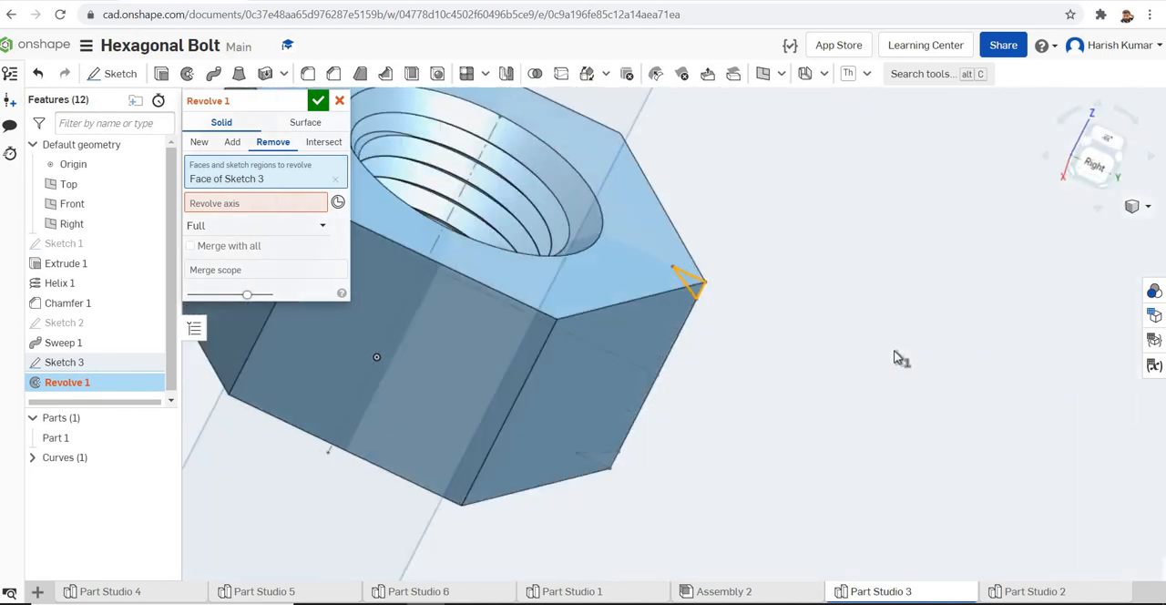
left_click(335, 184)
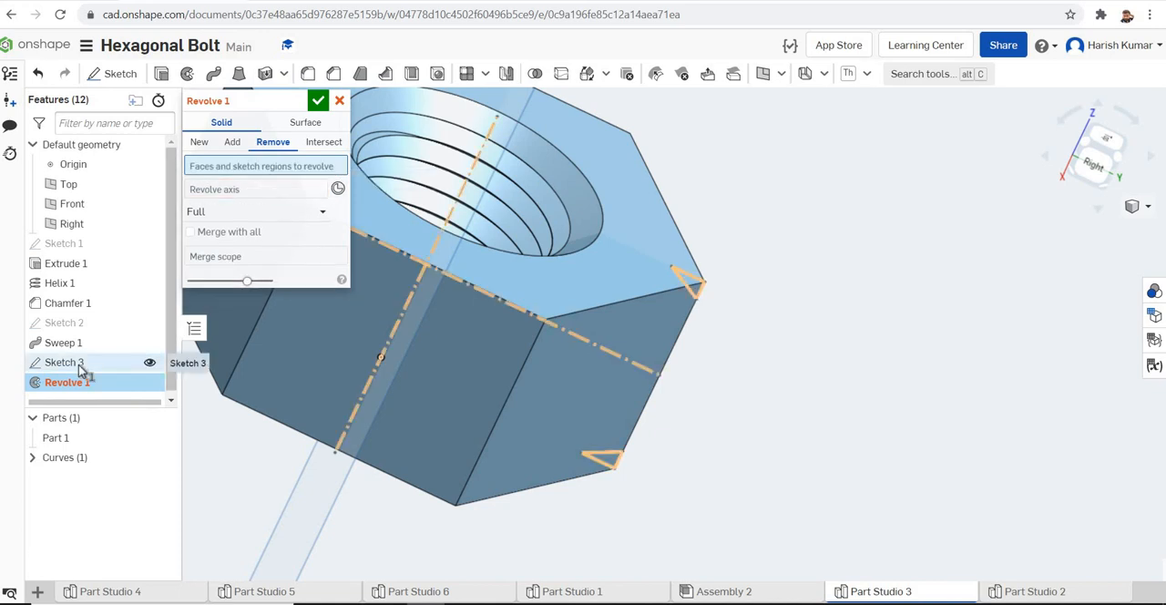
Revolve both triangular regions of Sketch 3 fully around the vertical construction line to cut the nut's outer corners
left_click(79, 366)
right_click_drag(810, 343, 833, 359)
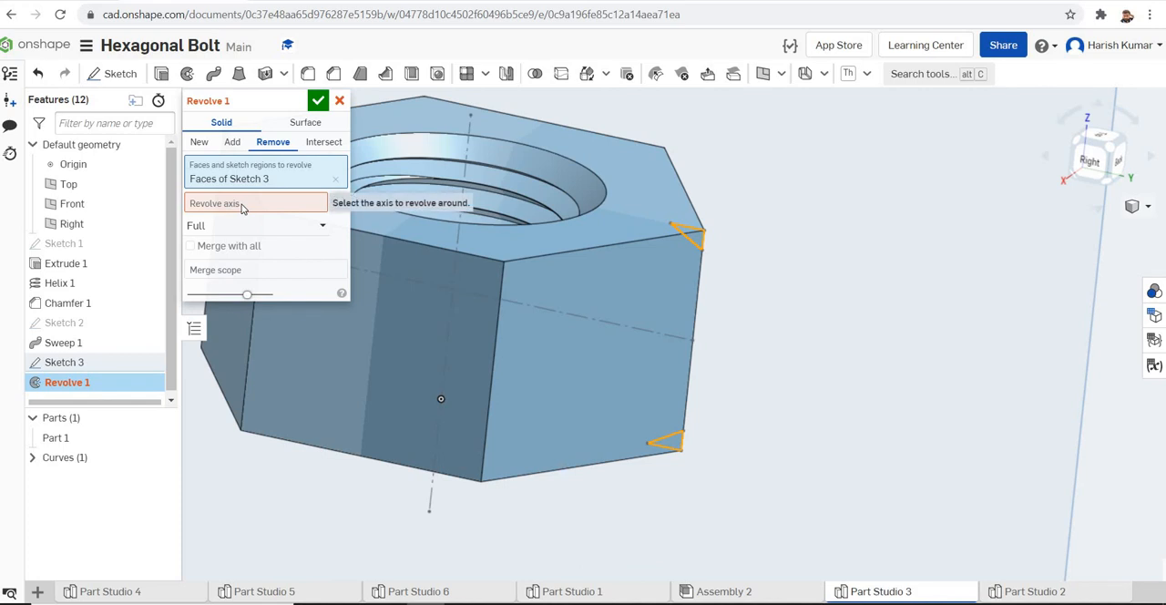
left_click(466, 174)
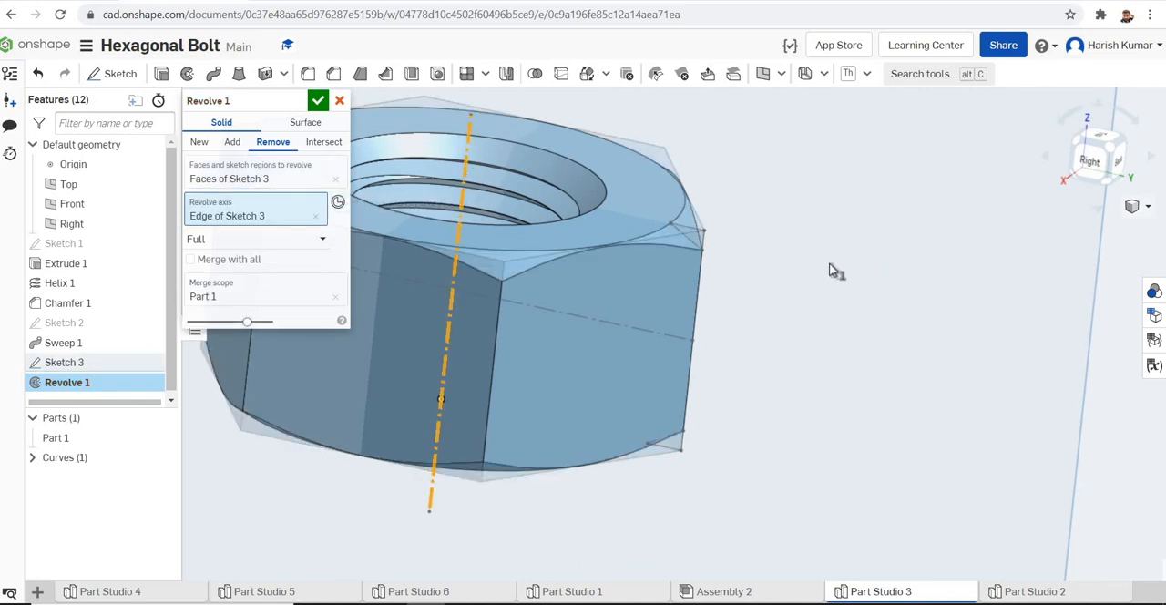
left_click(318, 102)
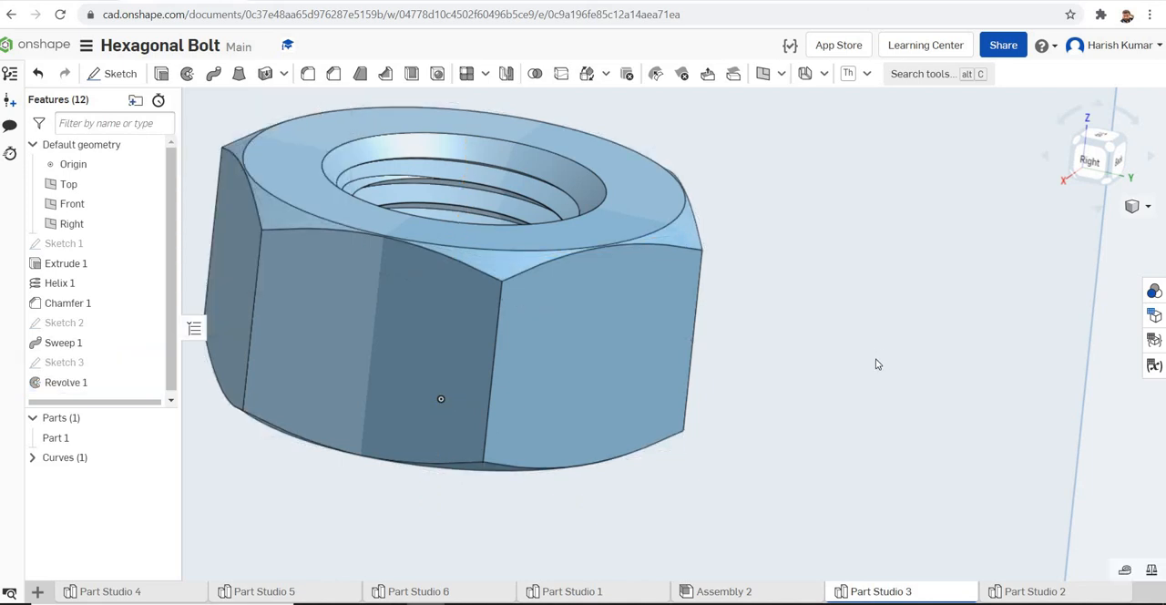
Hide the Top, Front and Right planes and set the nut to the Isometric view
scroll(898, 365, "down", 4)
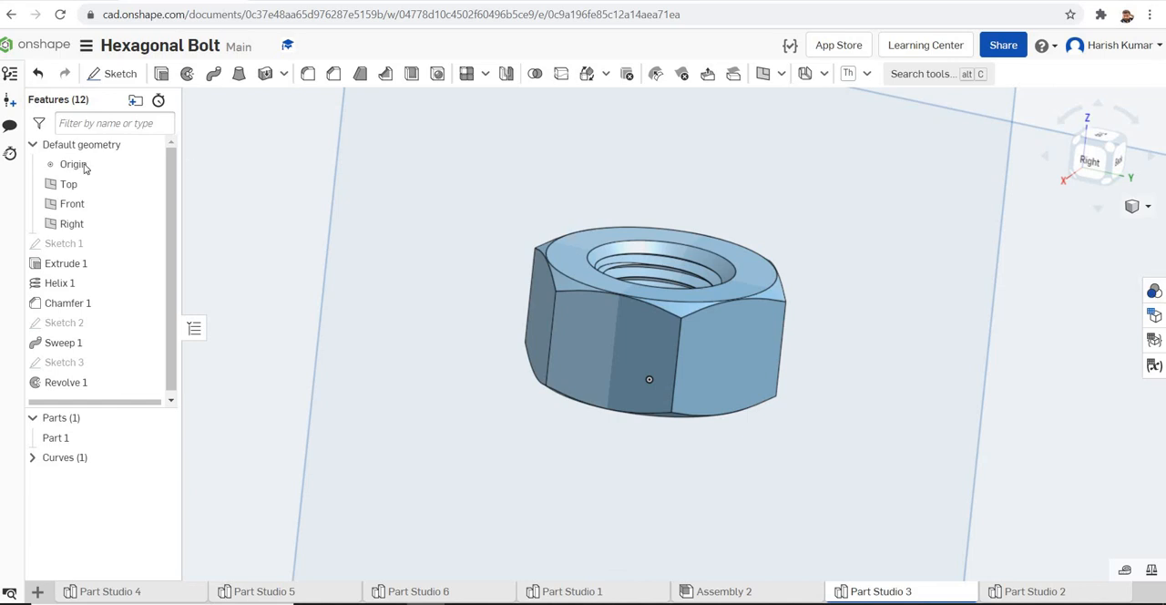
left_click(150, 184)
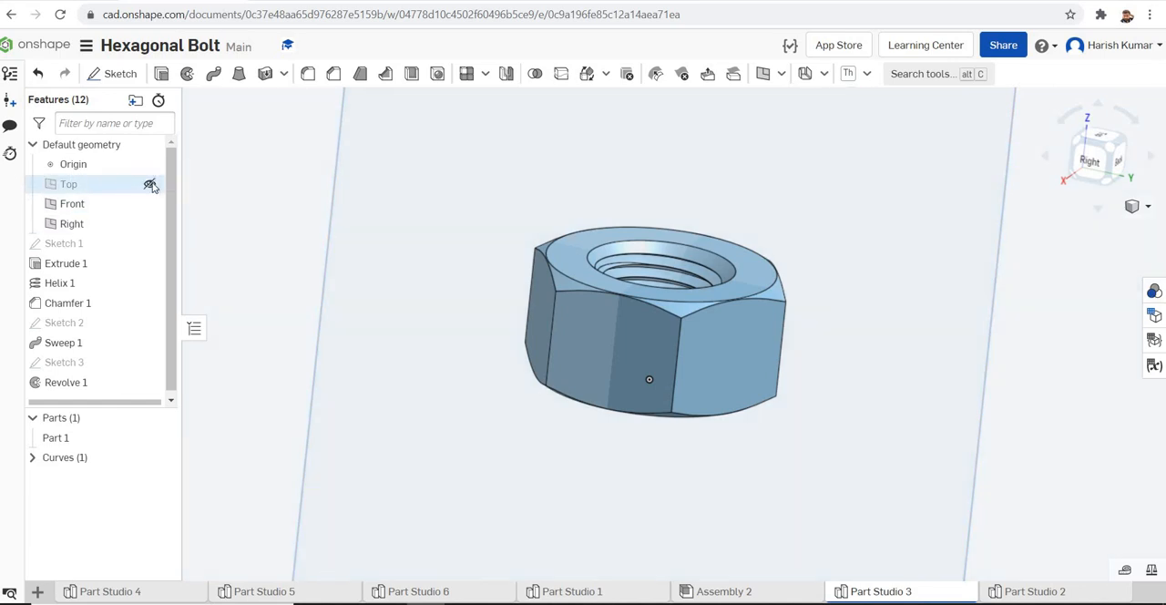
left_click(150, 205)
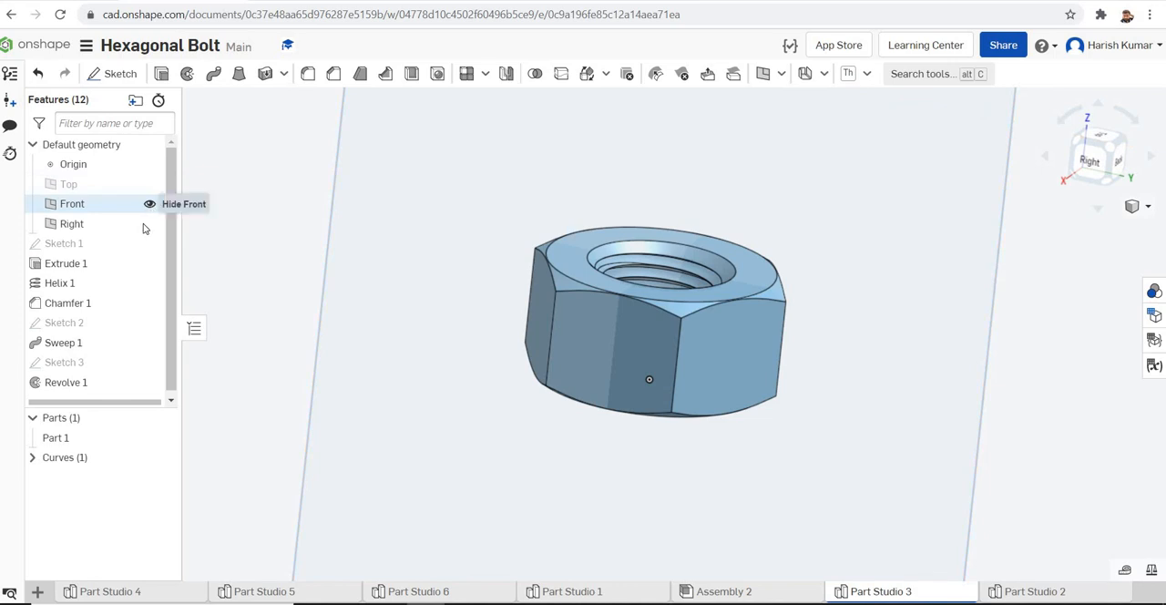
left_click(150, 225)
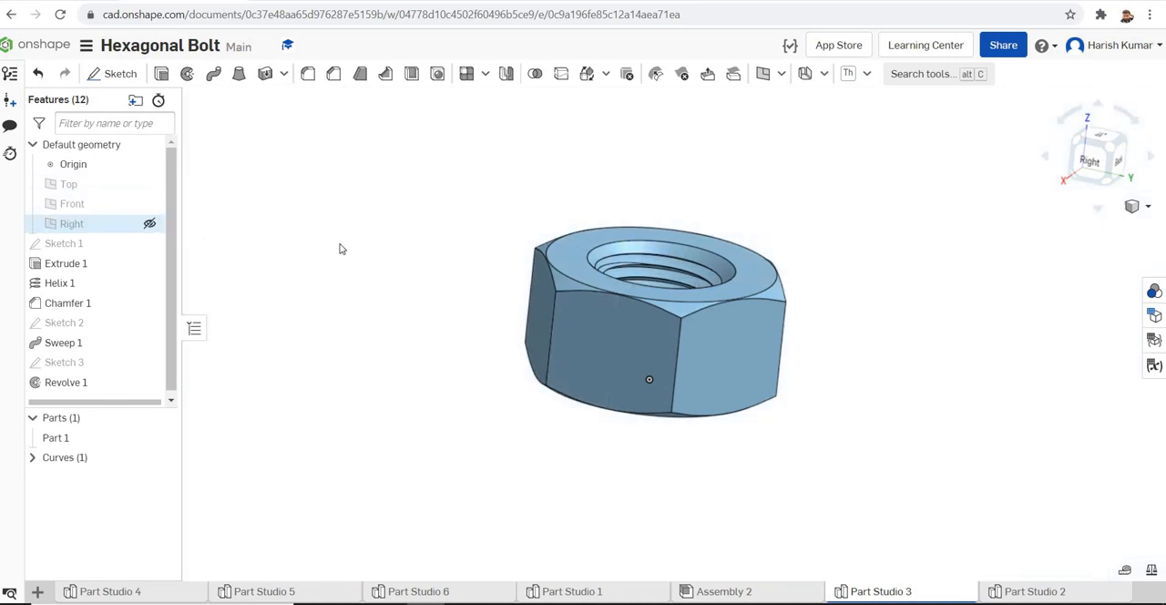
left_click(1150, 209)
left_click(1067, 227)
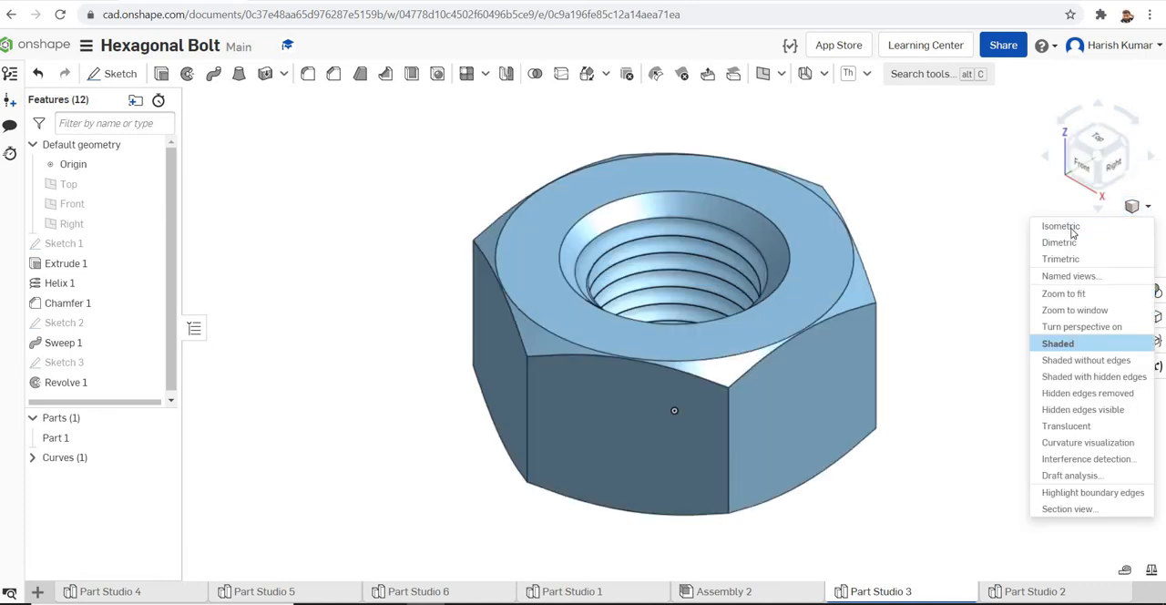